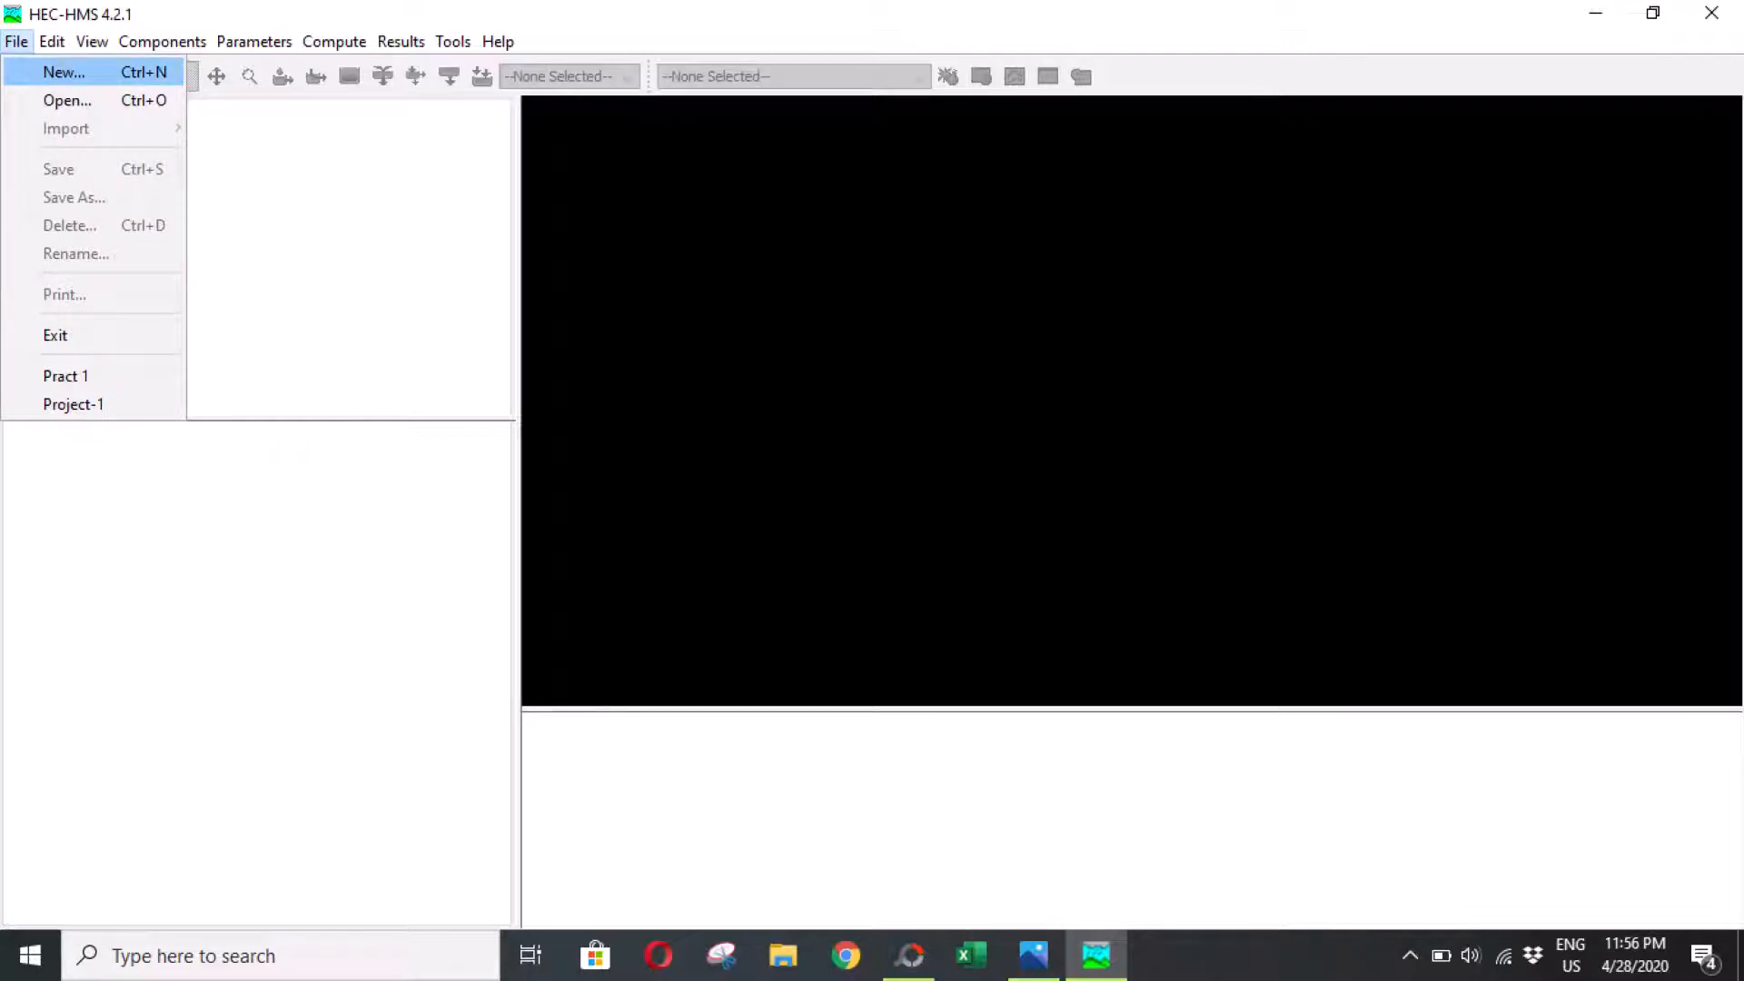
Step: Create a new project named Pract 1 with the description "about project" and the Metric unit system
key("Return")
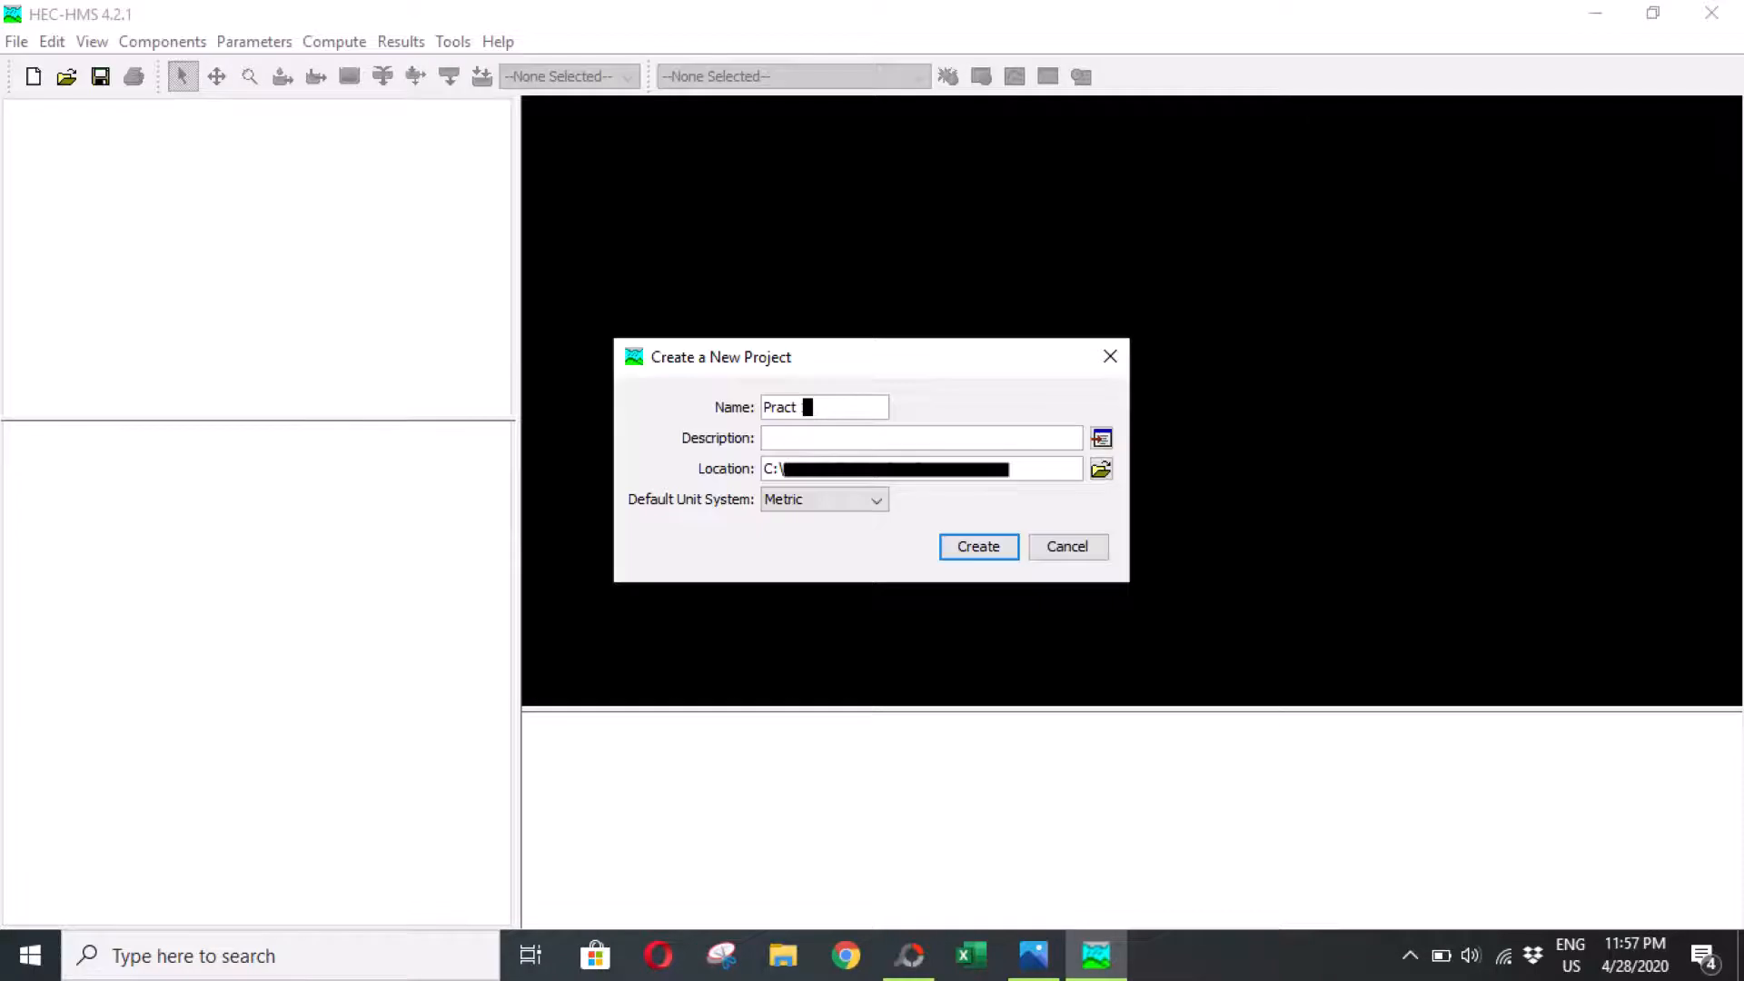
type("1")
key("Tab")
type("about projec")
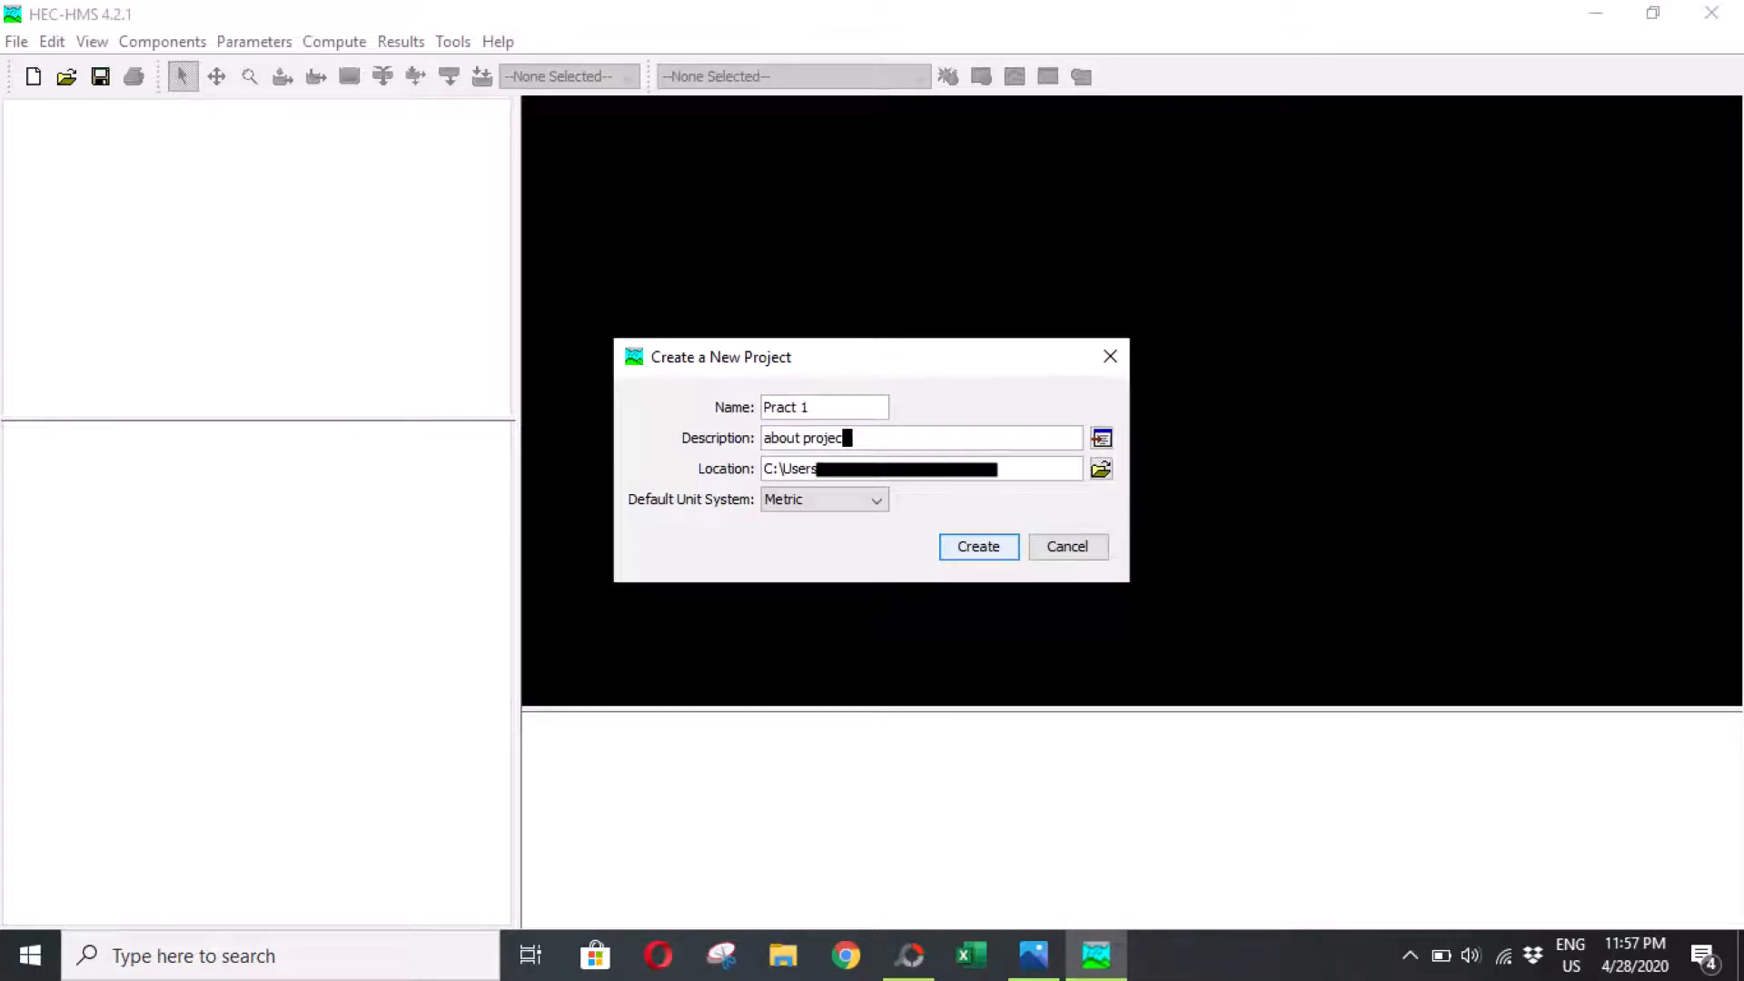
left_click(875, 500)
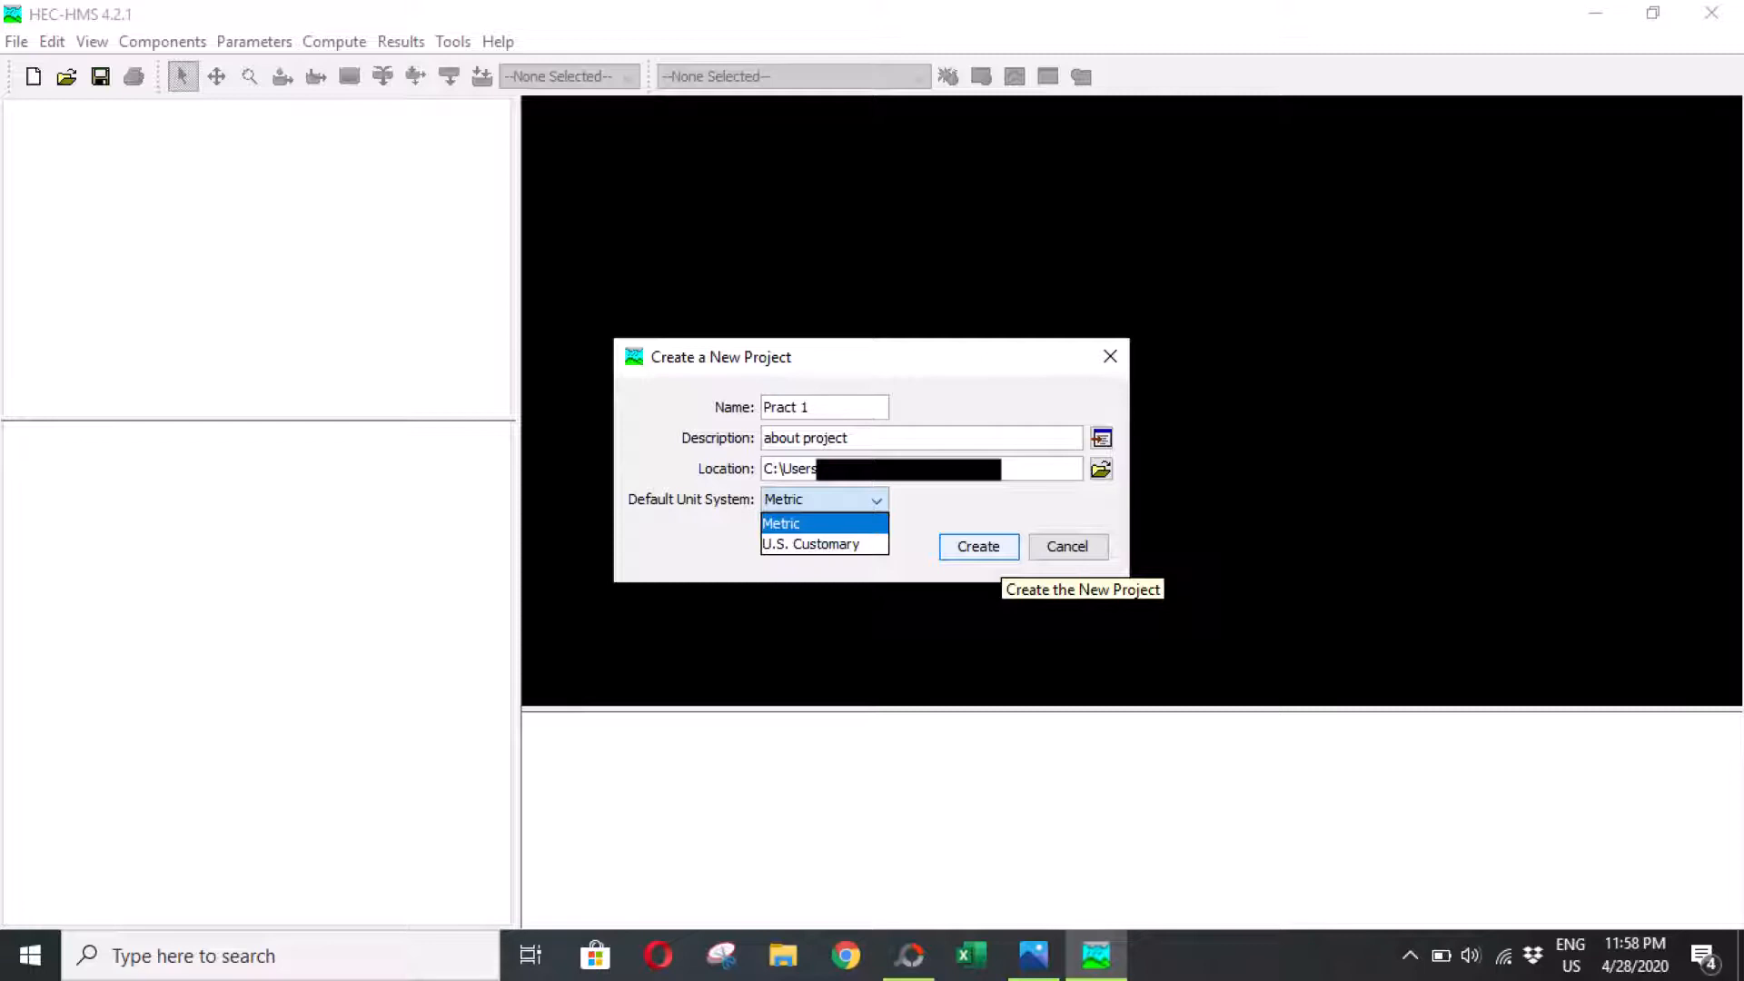
left_click(978, 546)
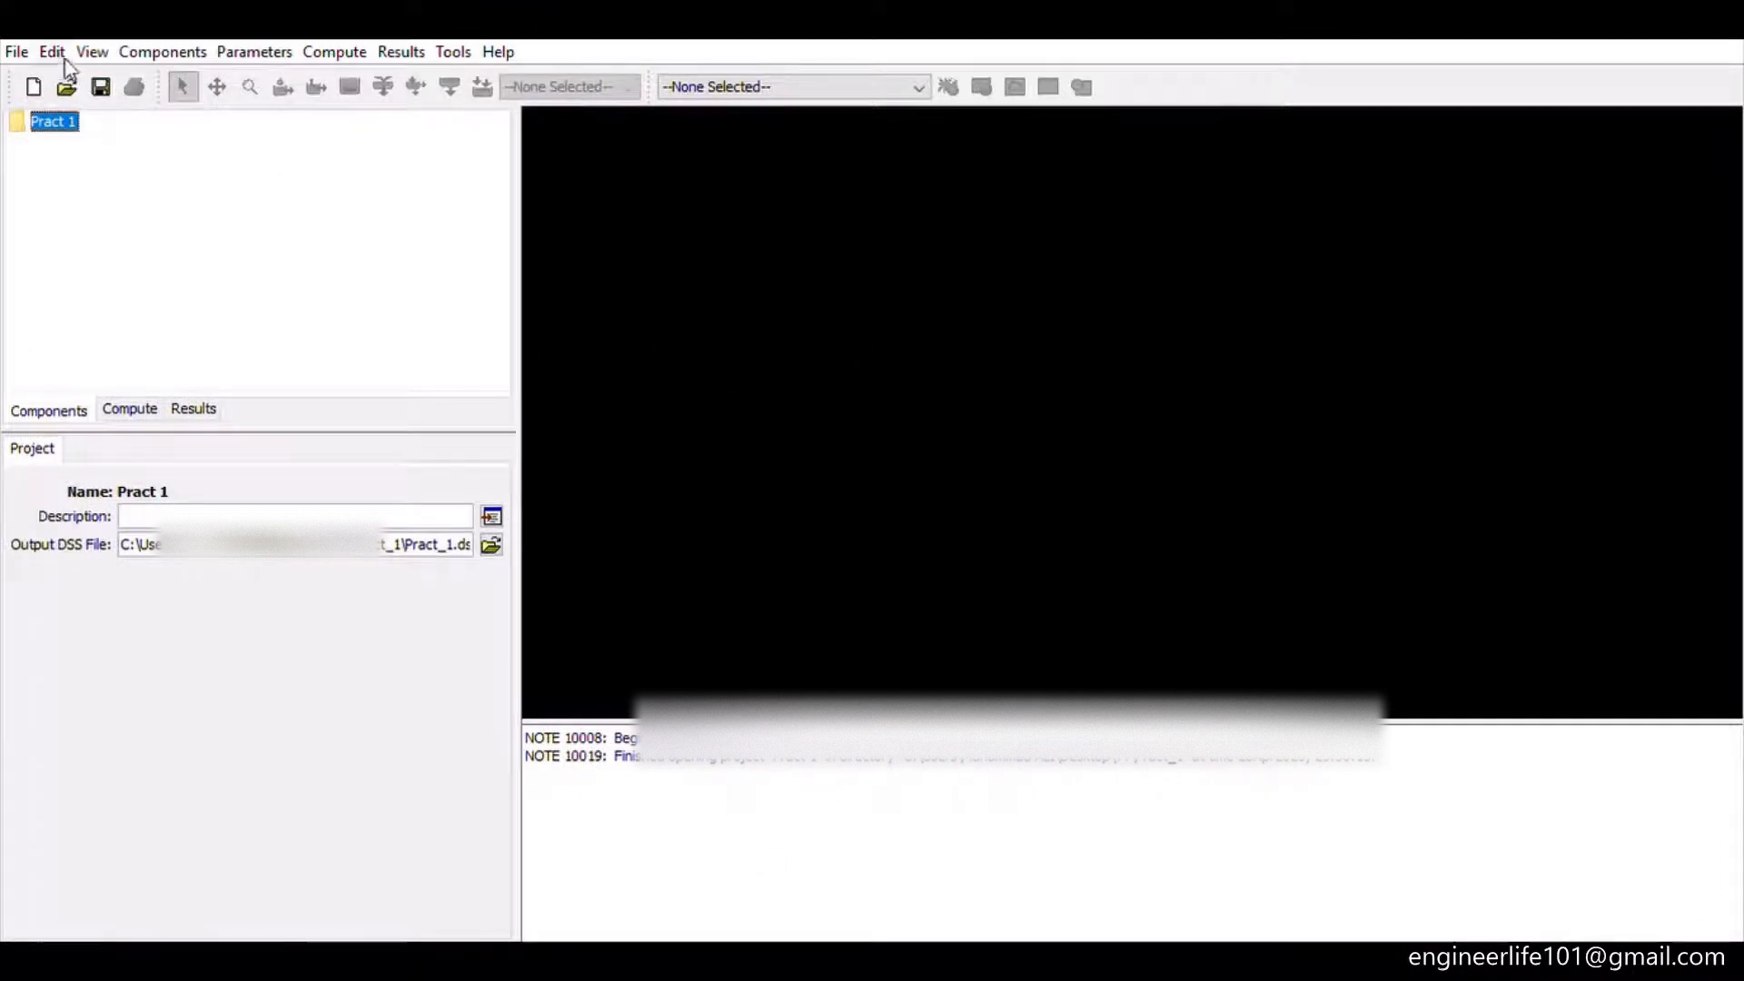
Step: Create a new basin model named Basin 1 and open its map from the Basin Models folder
left_click(181, 54)
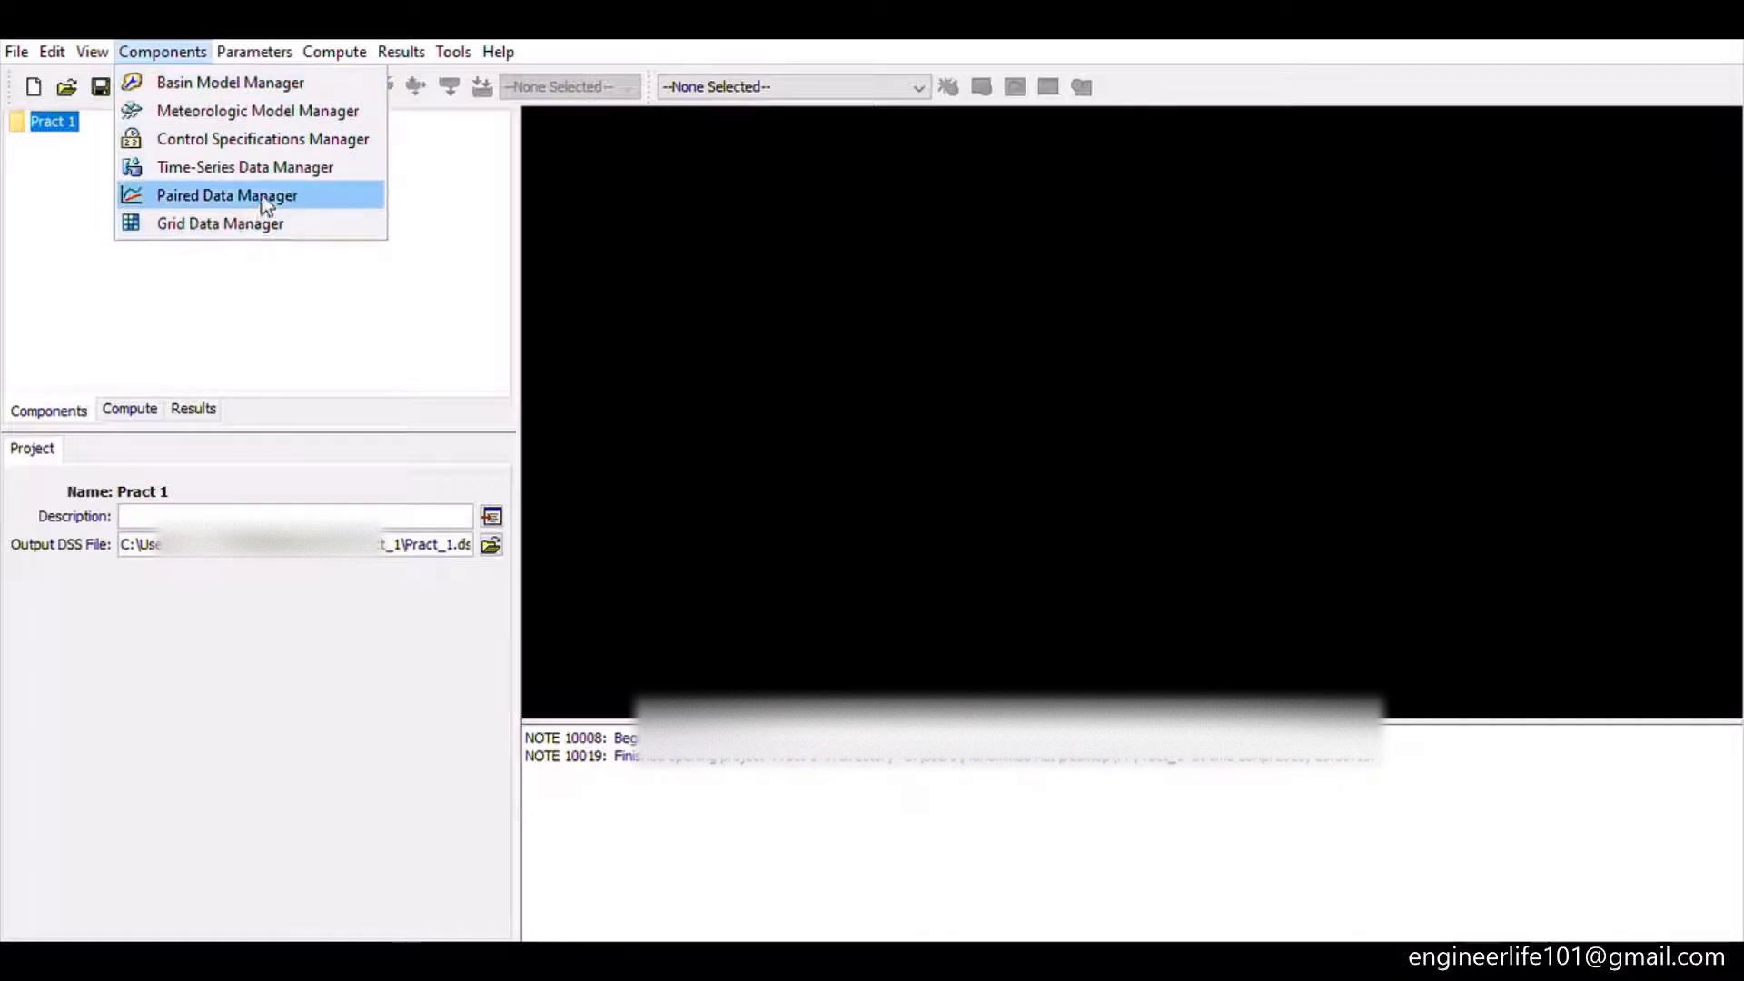
left_click(260, 93)
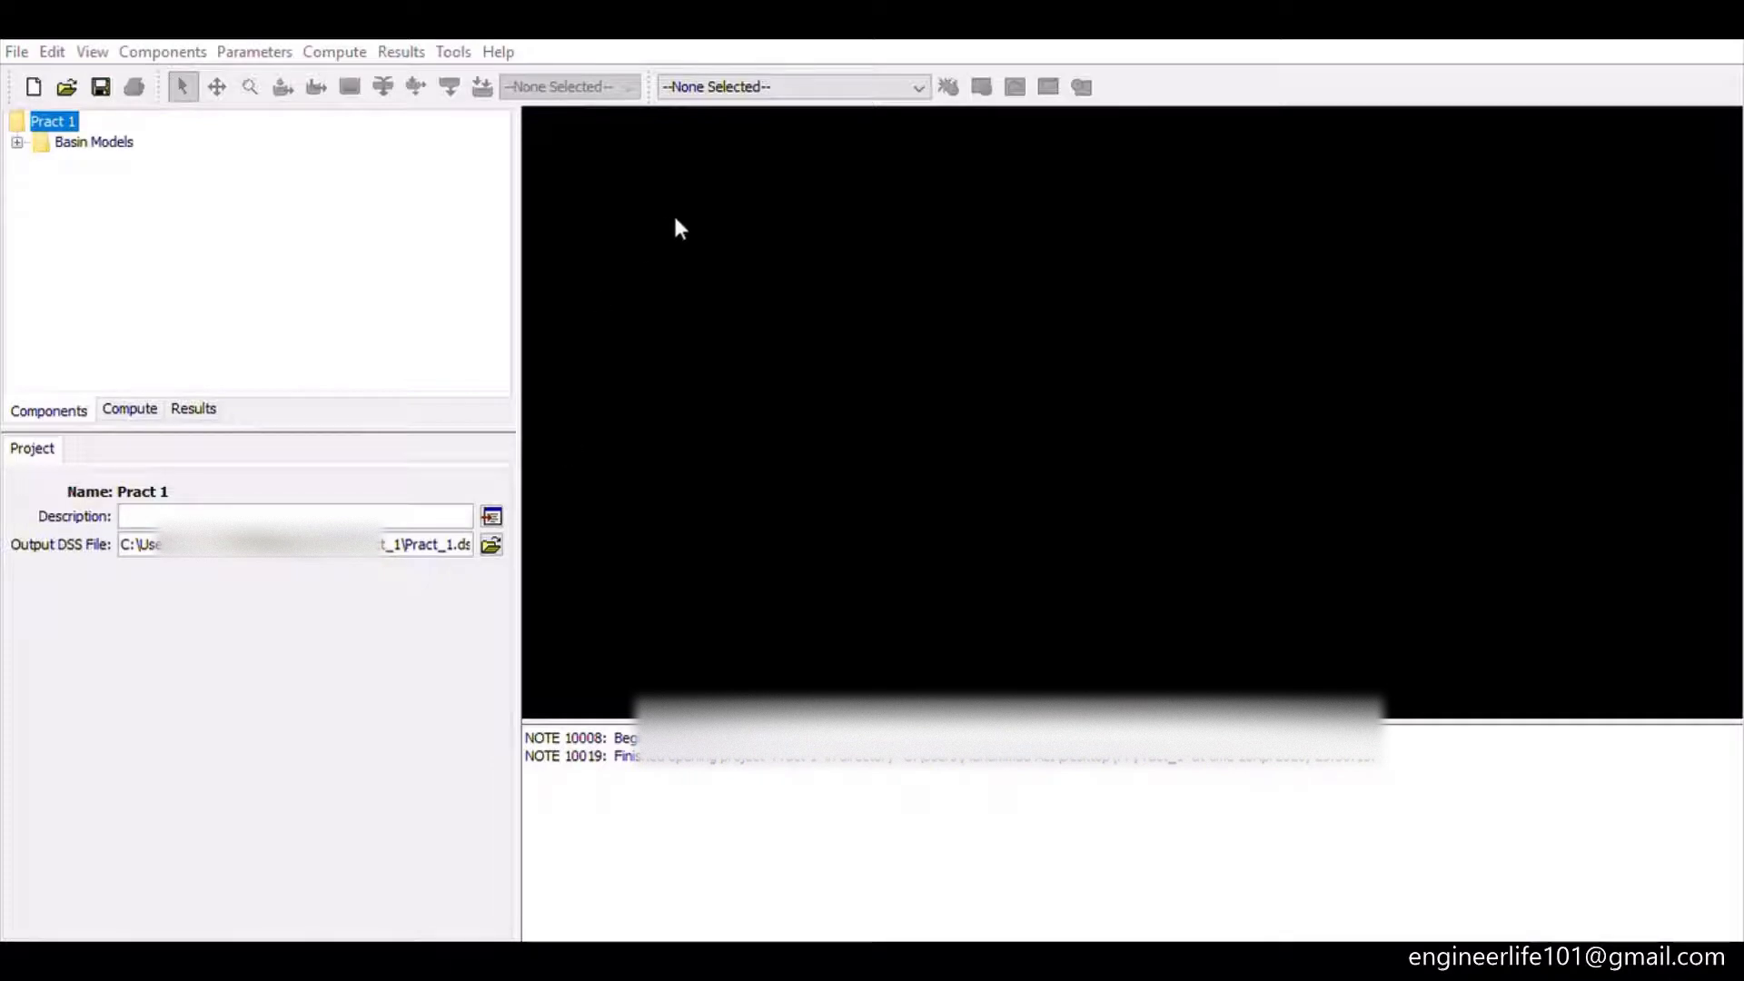
left_click(100, 145)
double_click(103, 153)
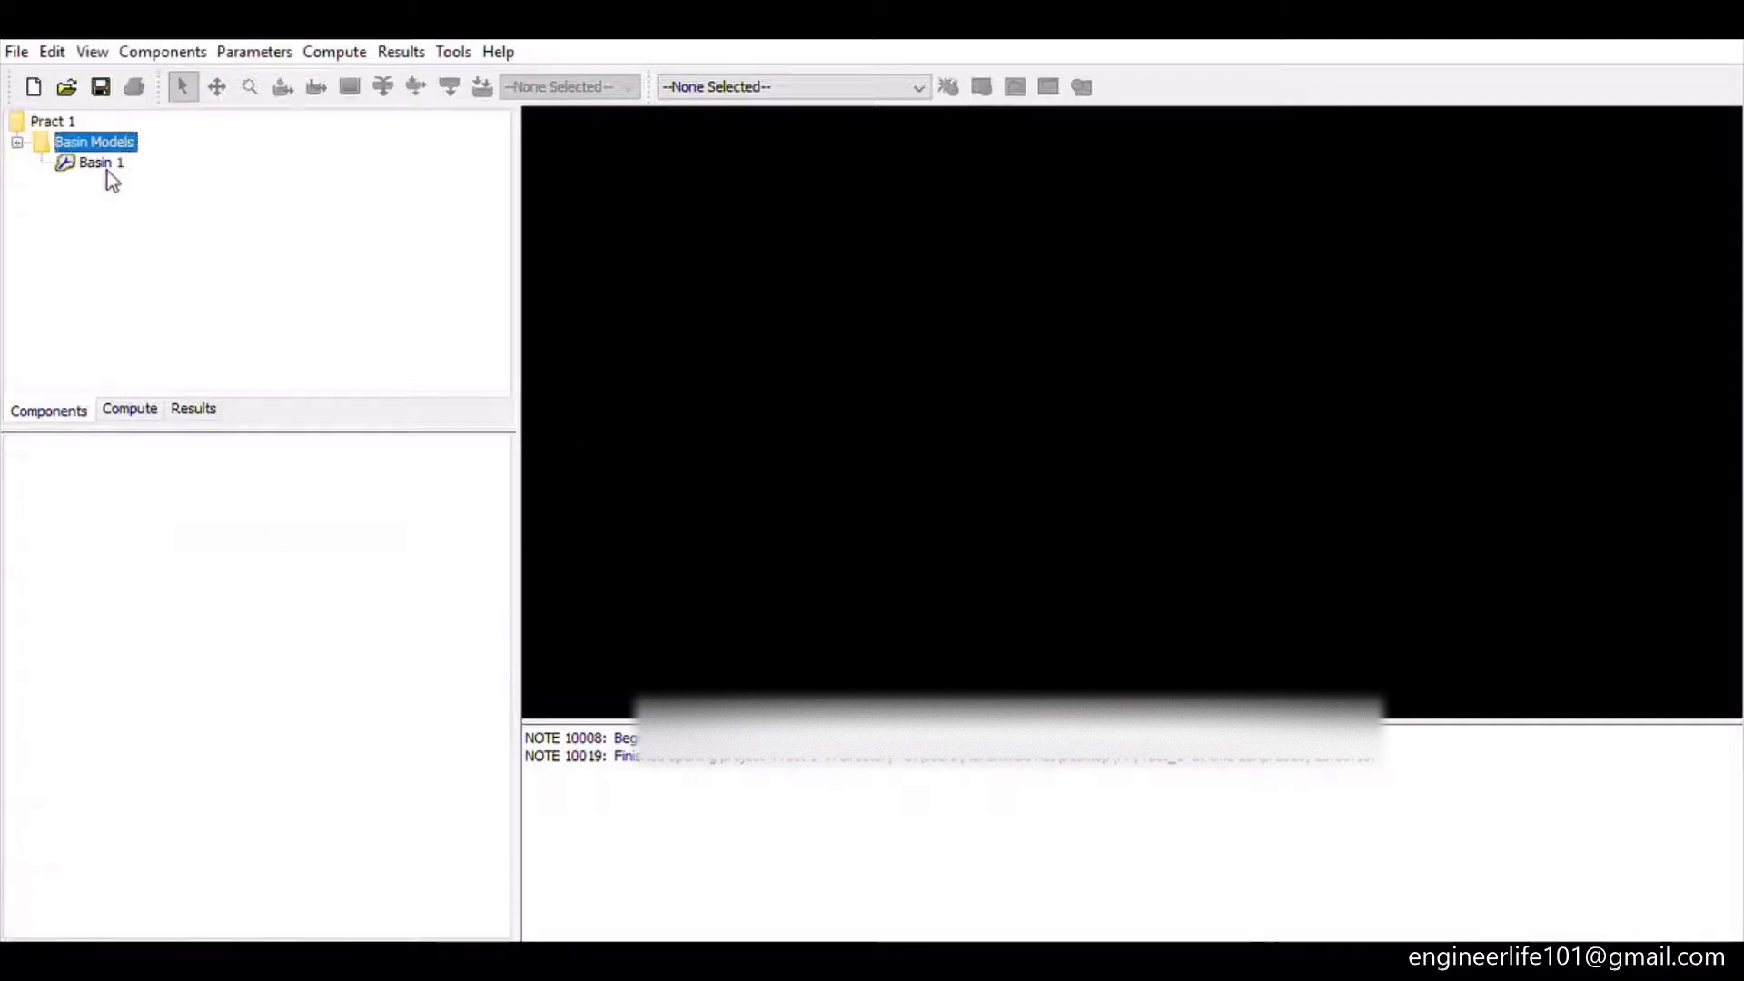
left_click(107, 171)
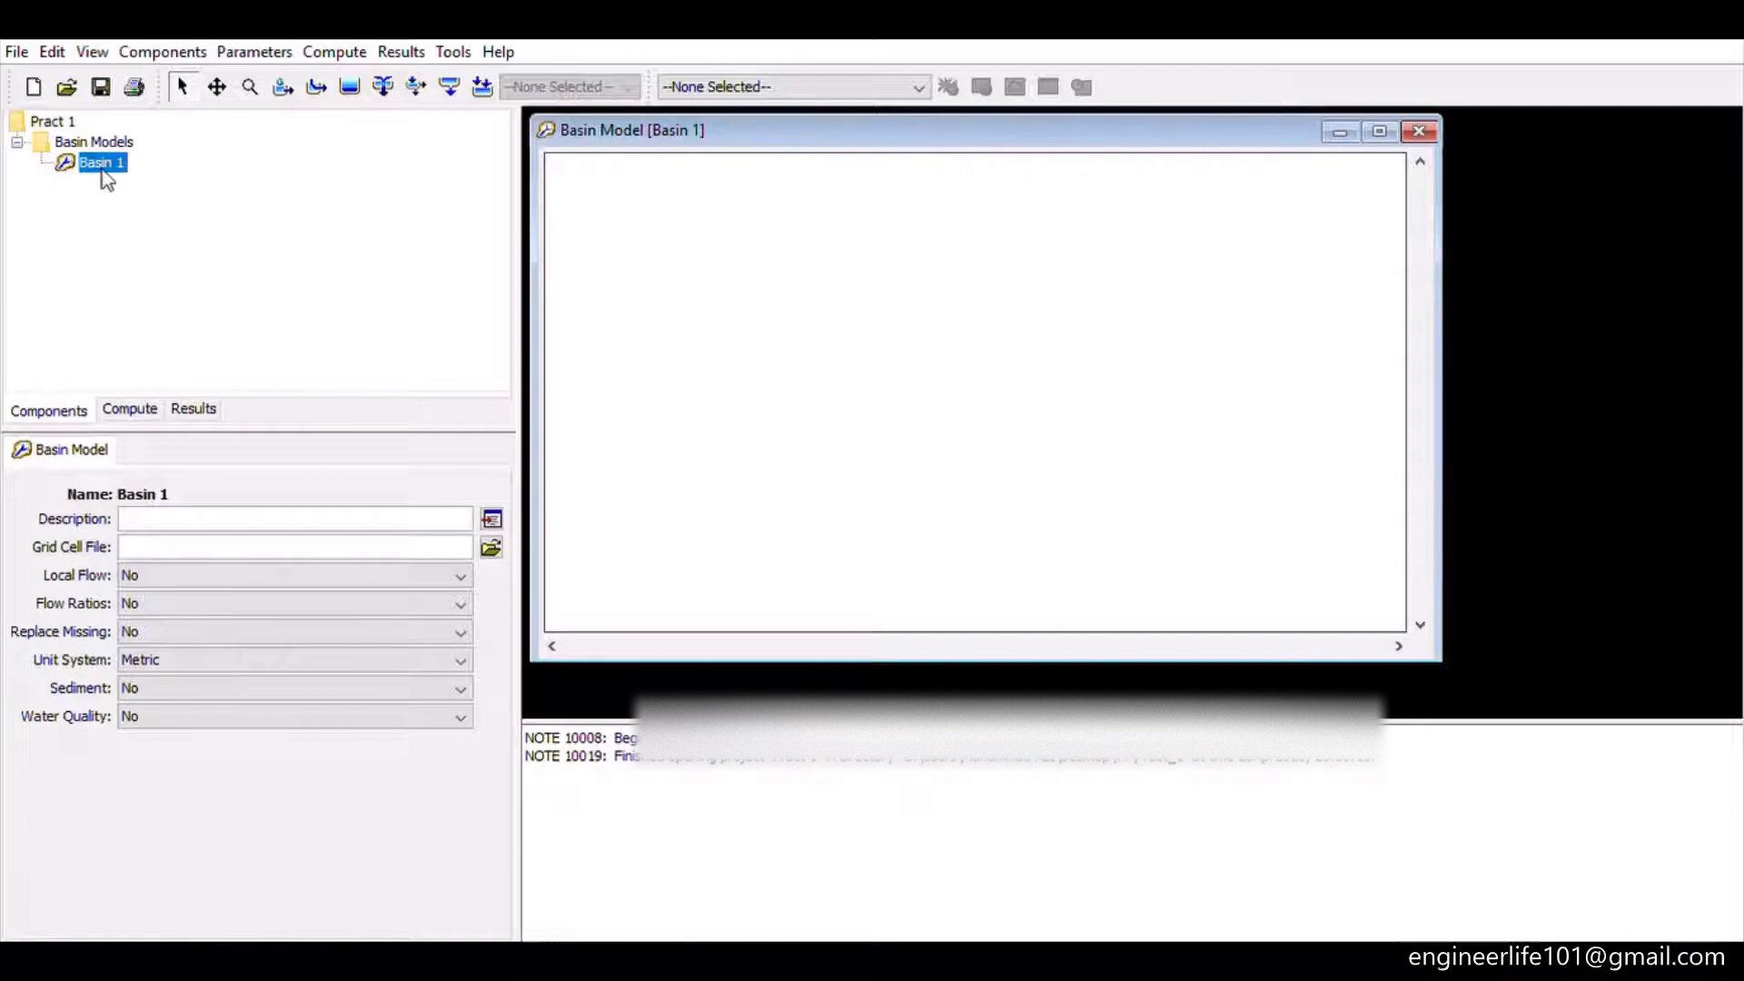
Step: Place a subbasin element in the upper middle of the Basin 1 map and display its properties
left_click(282, 90)
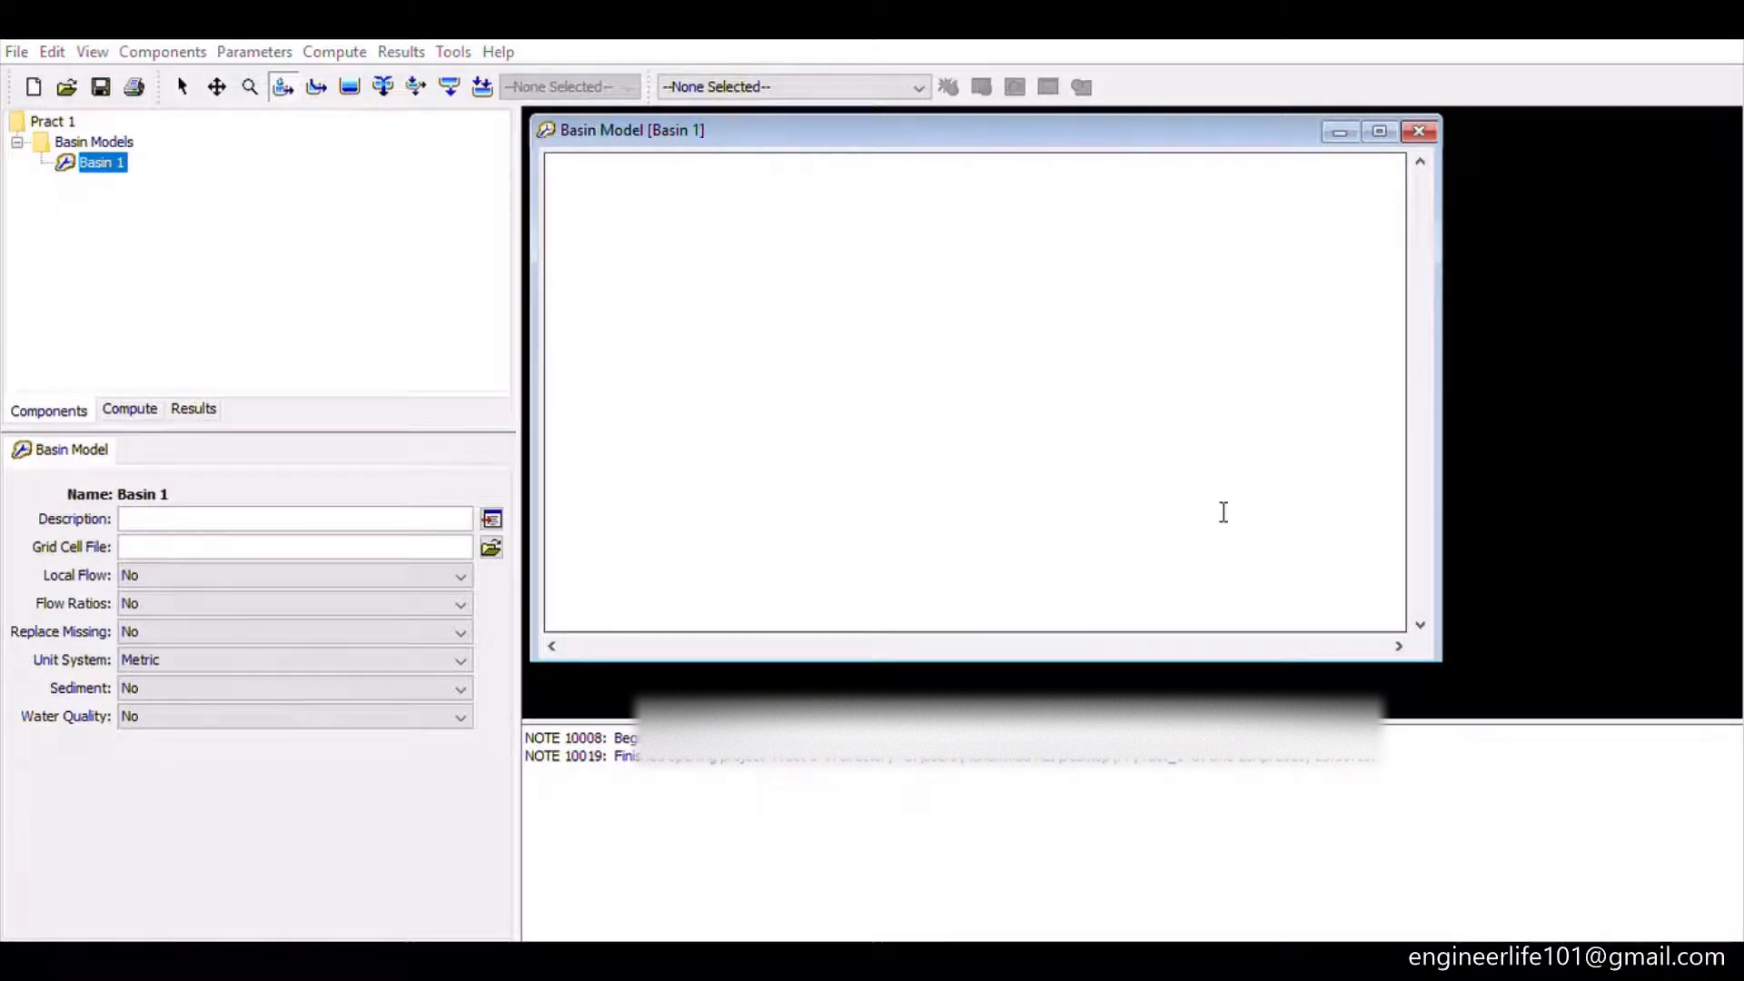
left_click(1362, 552)
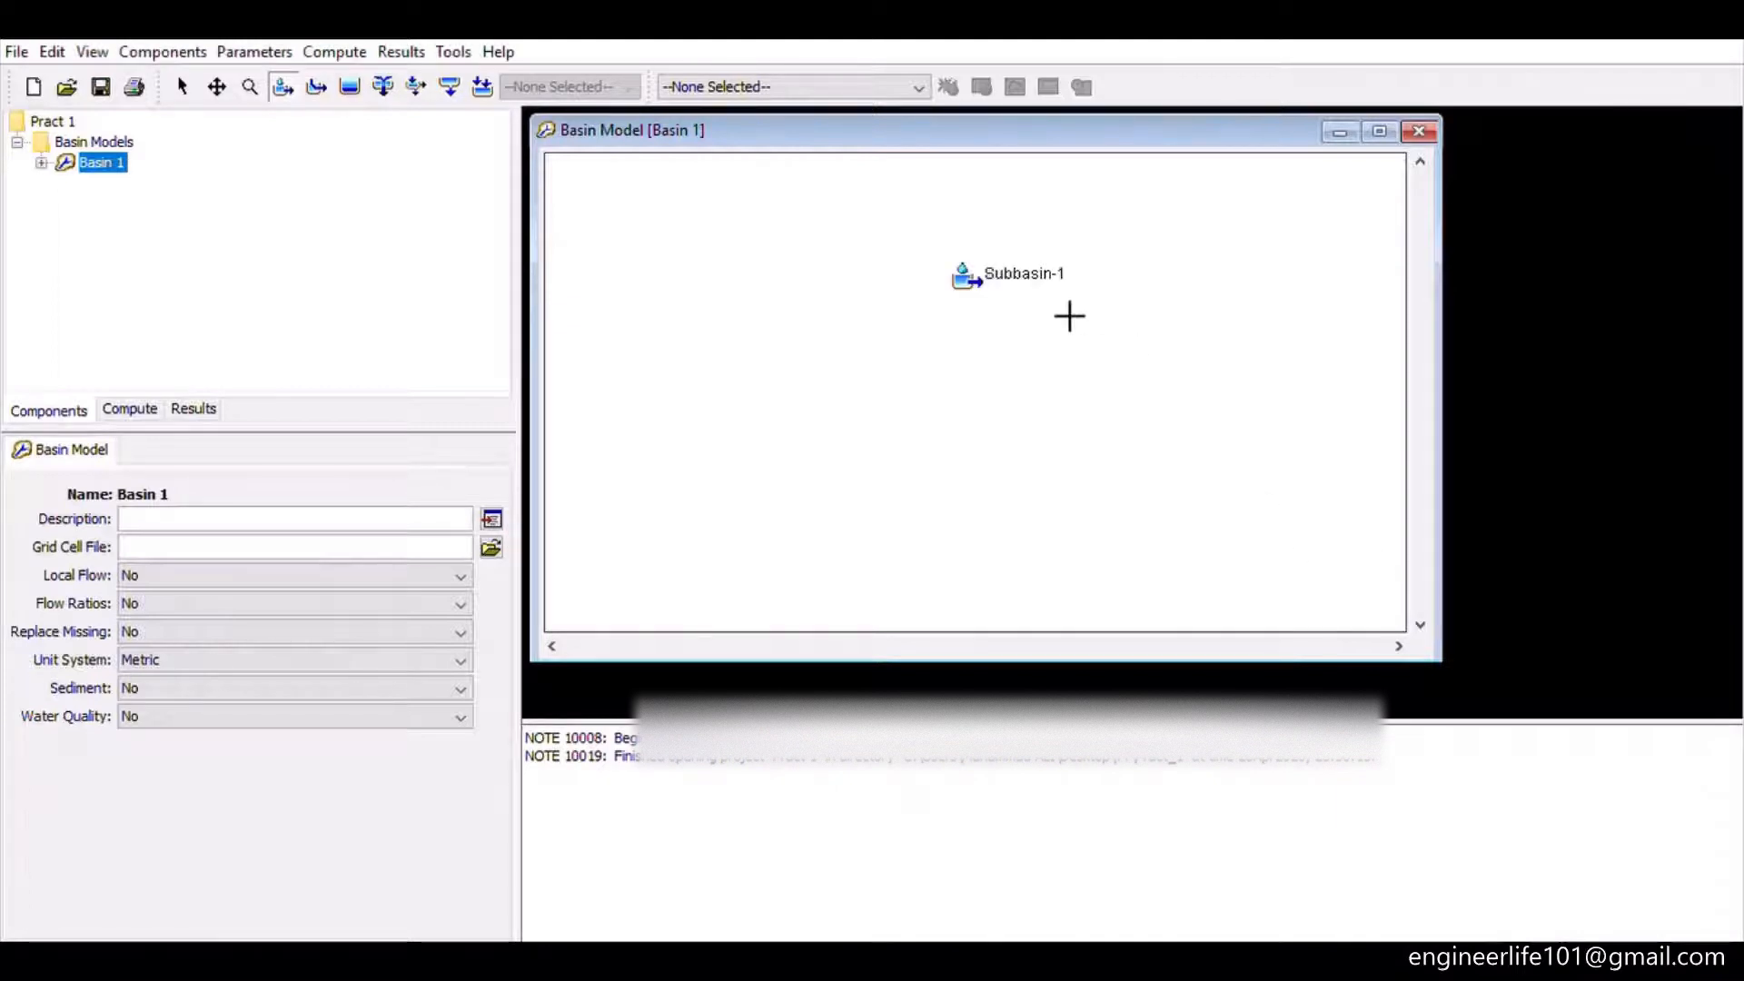
double_click(114, 165)
double_click(140, 185)
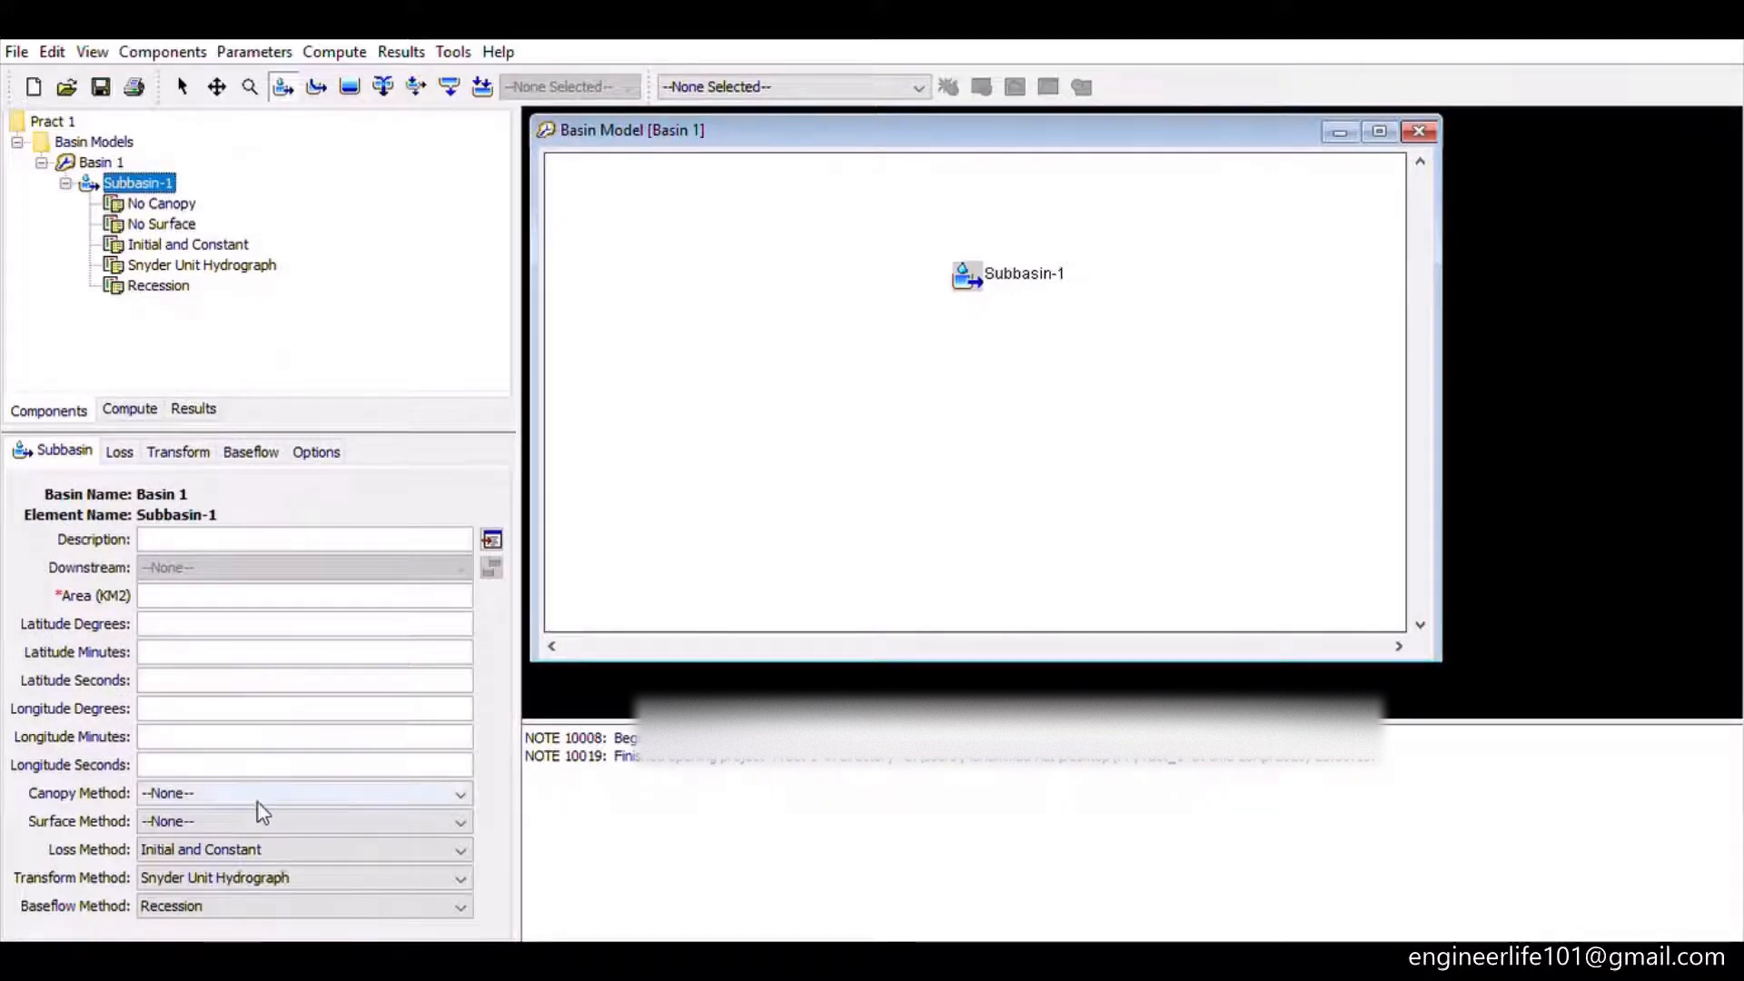
Step: Set Subbasin-1's loss method to SCS Curve Number, transform method to SCS Unit Hydrograph and baseflow method to None
left_click(279, 853)
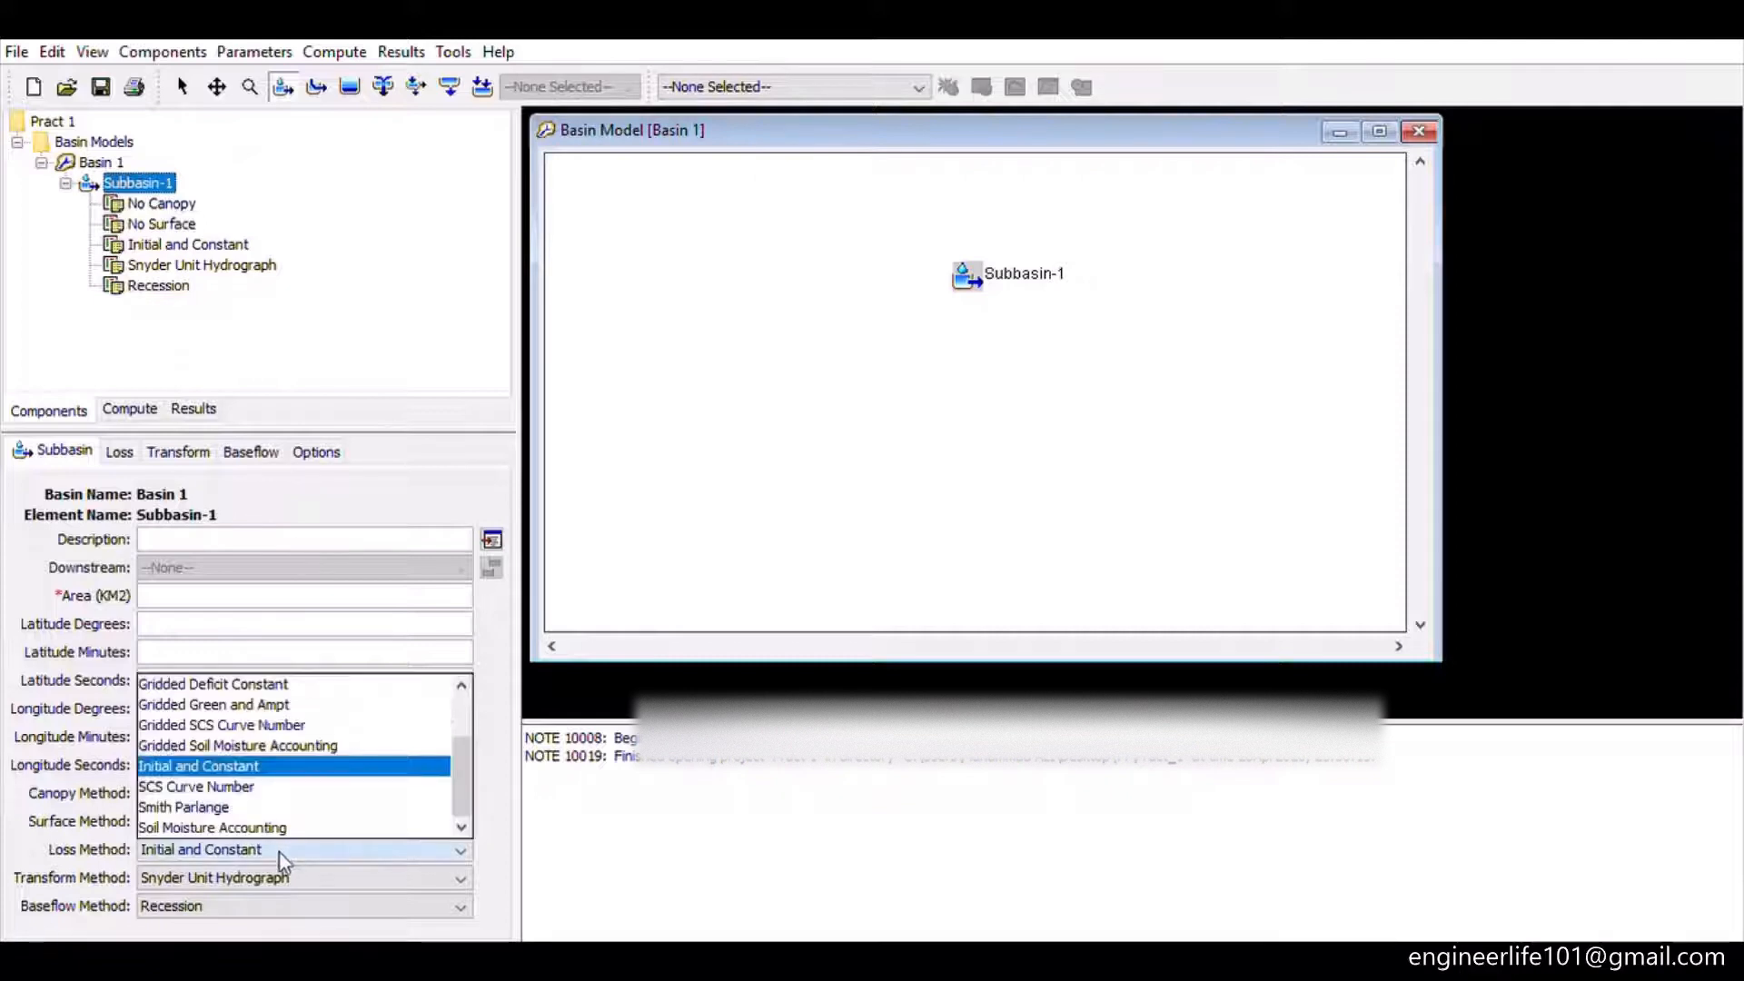
left_click(265, 788)
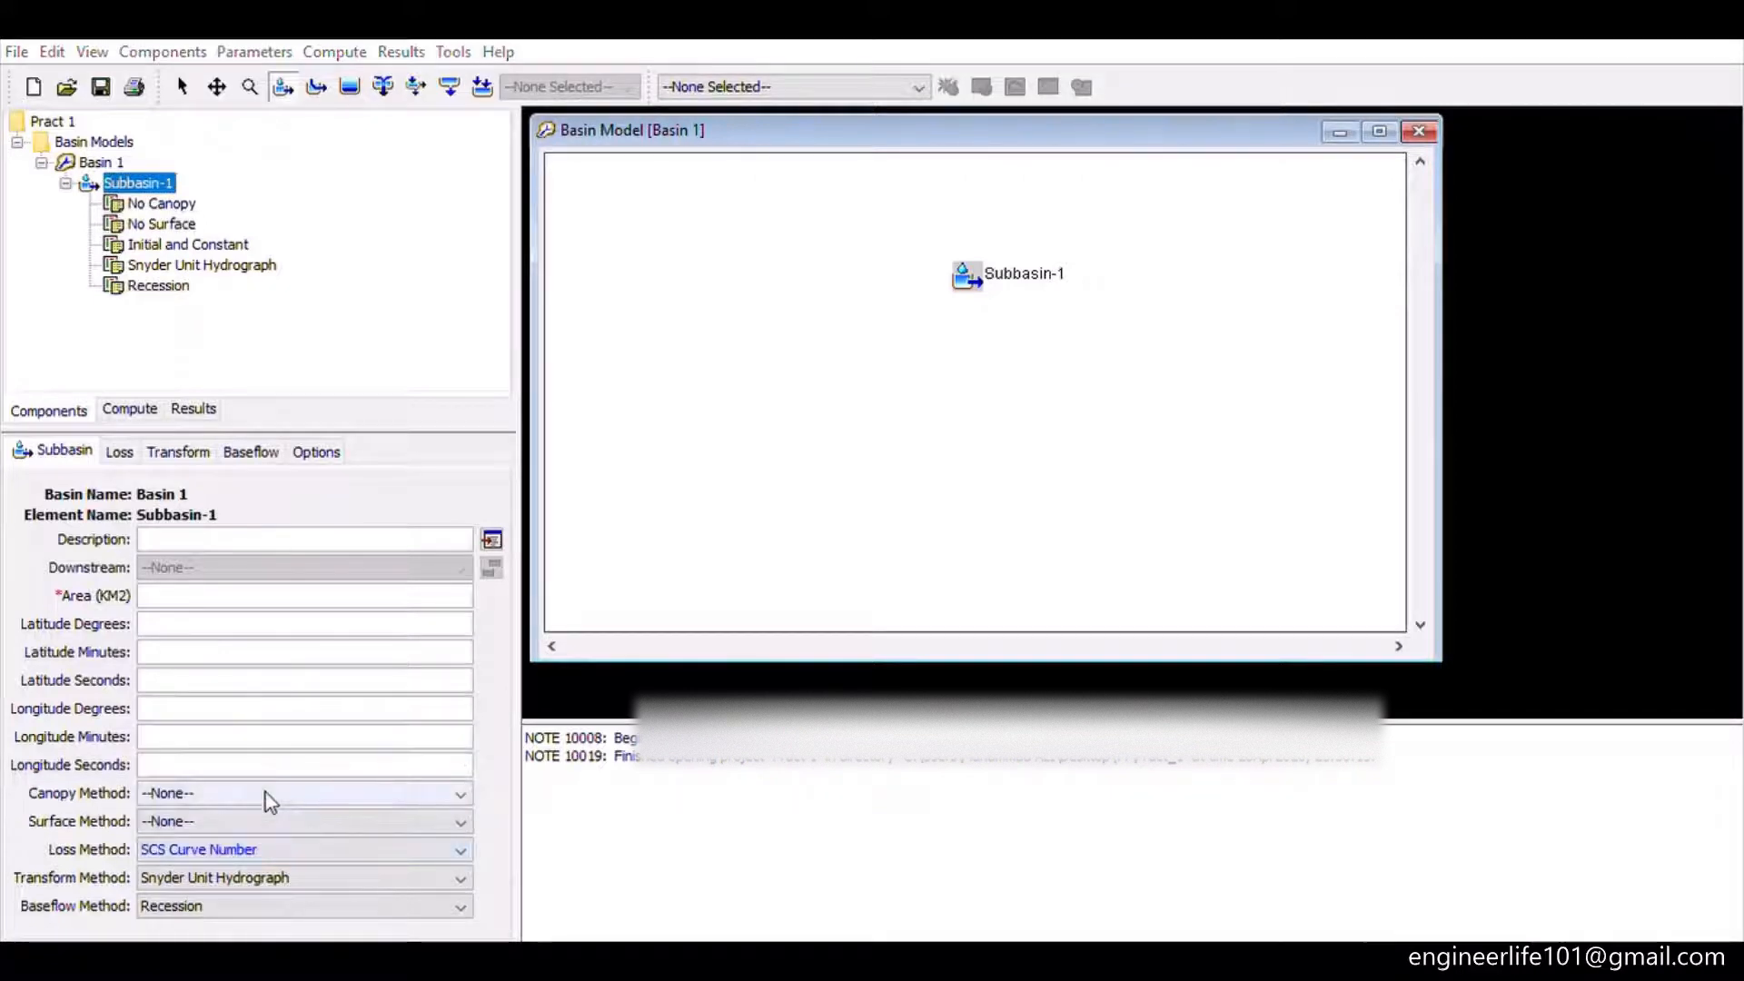
left_click(232, 879)
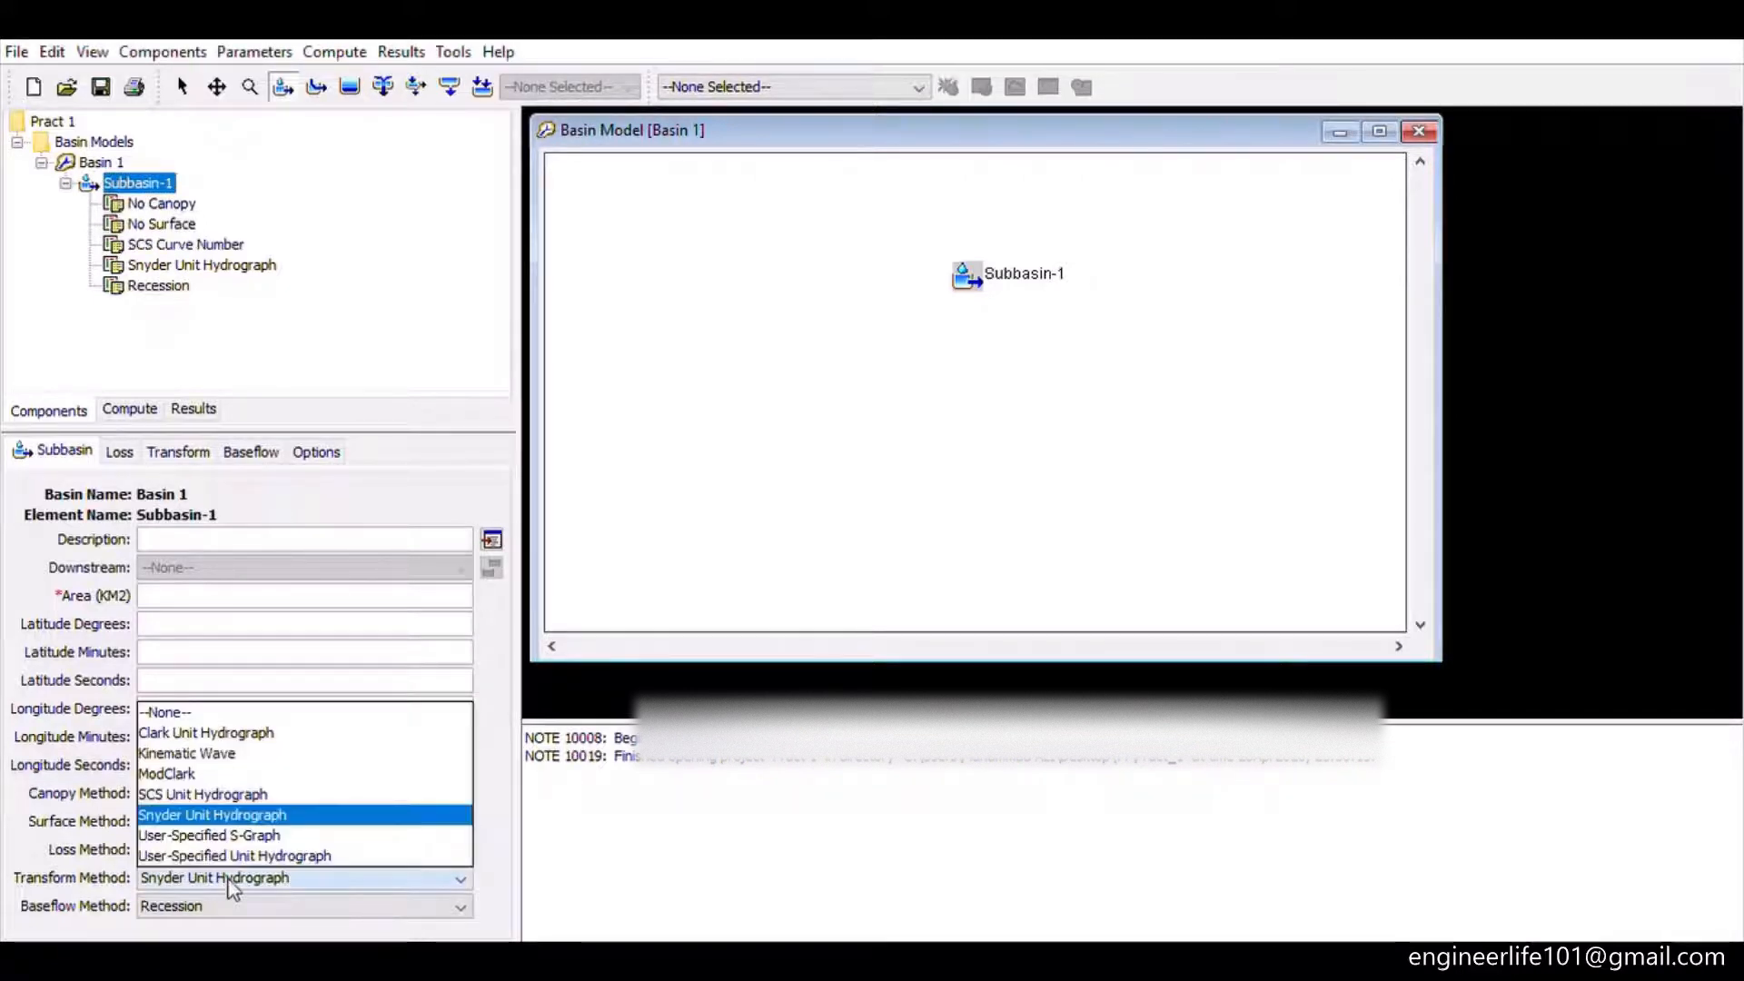
left_click(200, 796)
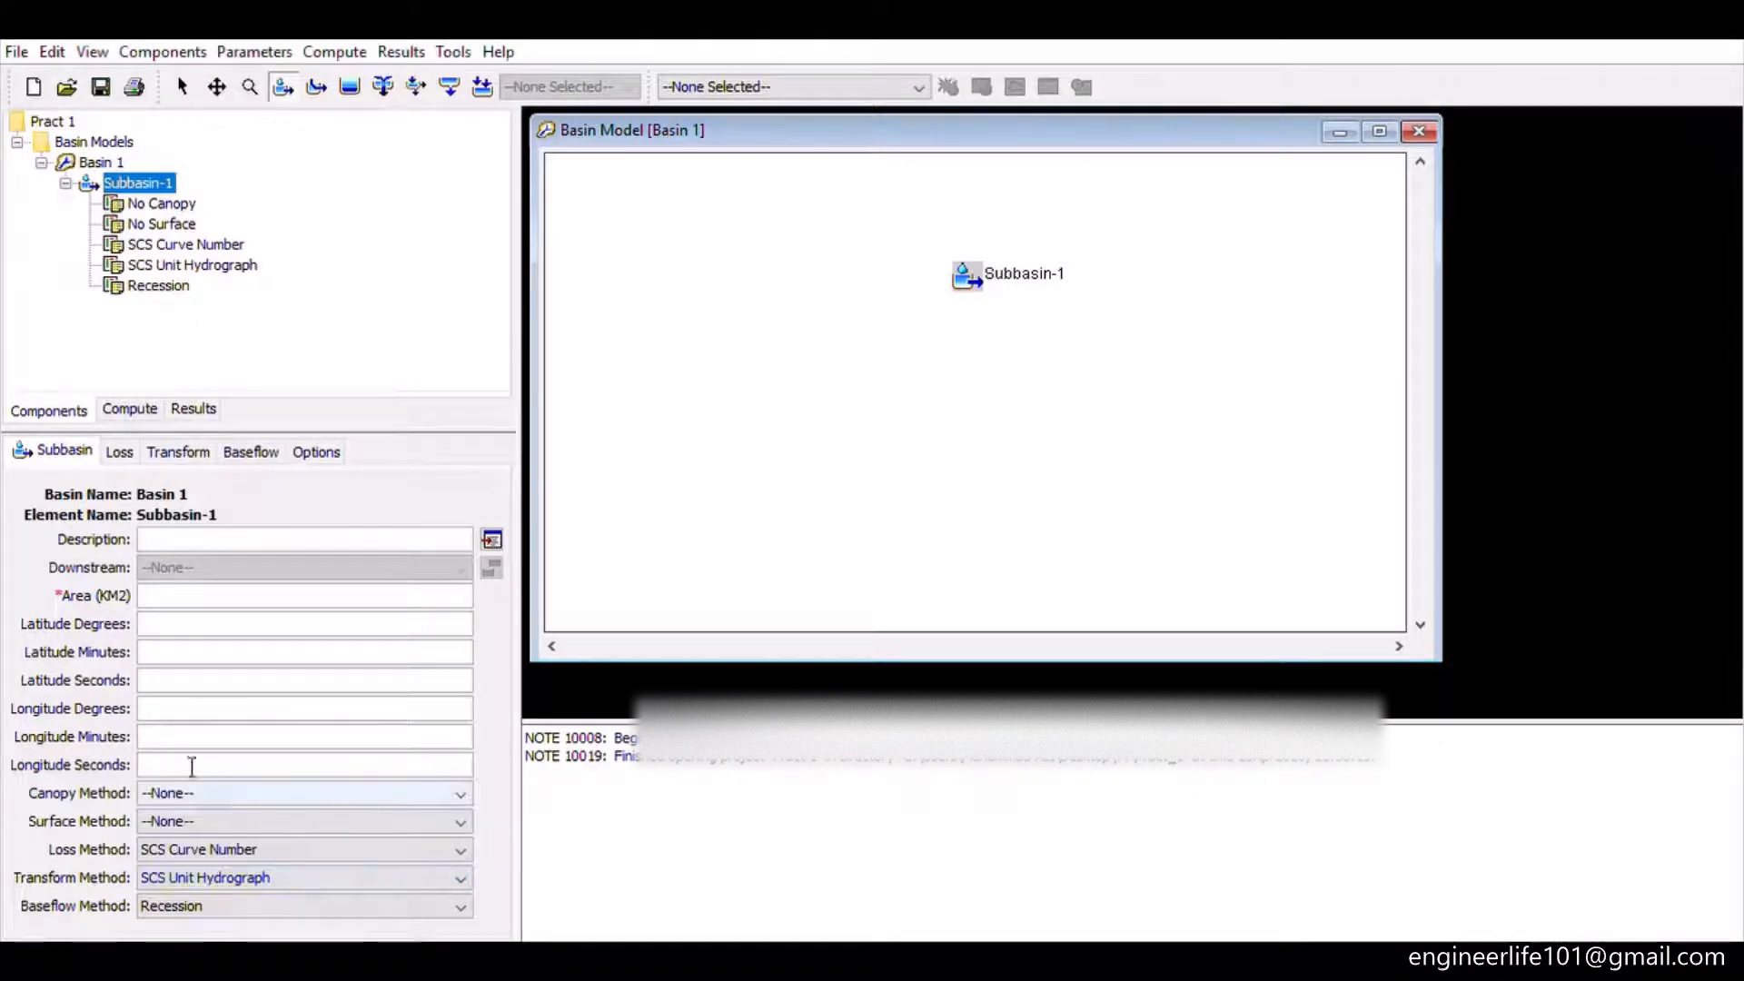
left_click(229, 906)
left_click(229, 783)
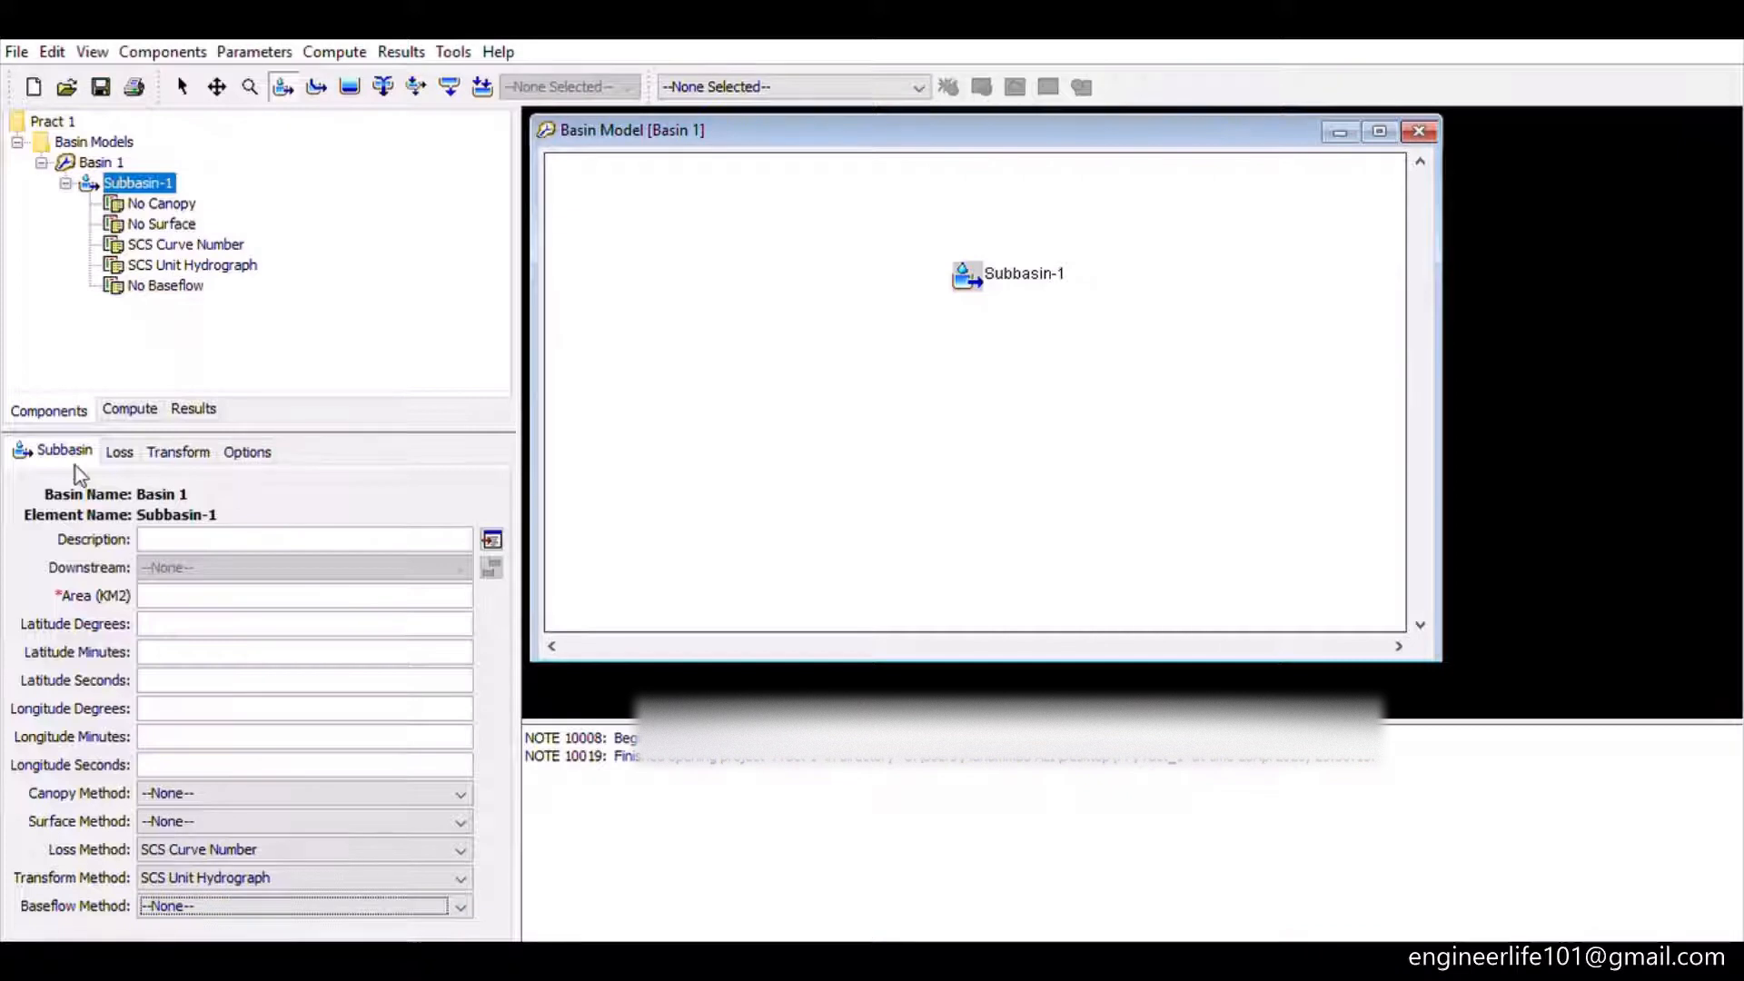
Step: Enter Subbasin-1's loss parameters: initial abstraction 5 mm, the curve number, and 2 % impervious
left_click(119, 454)
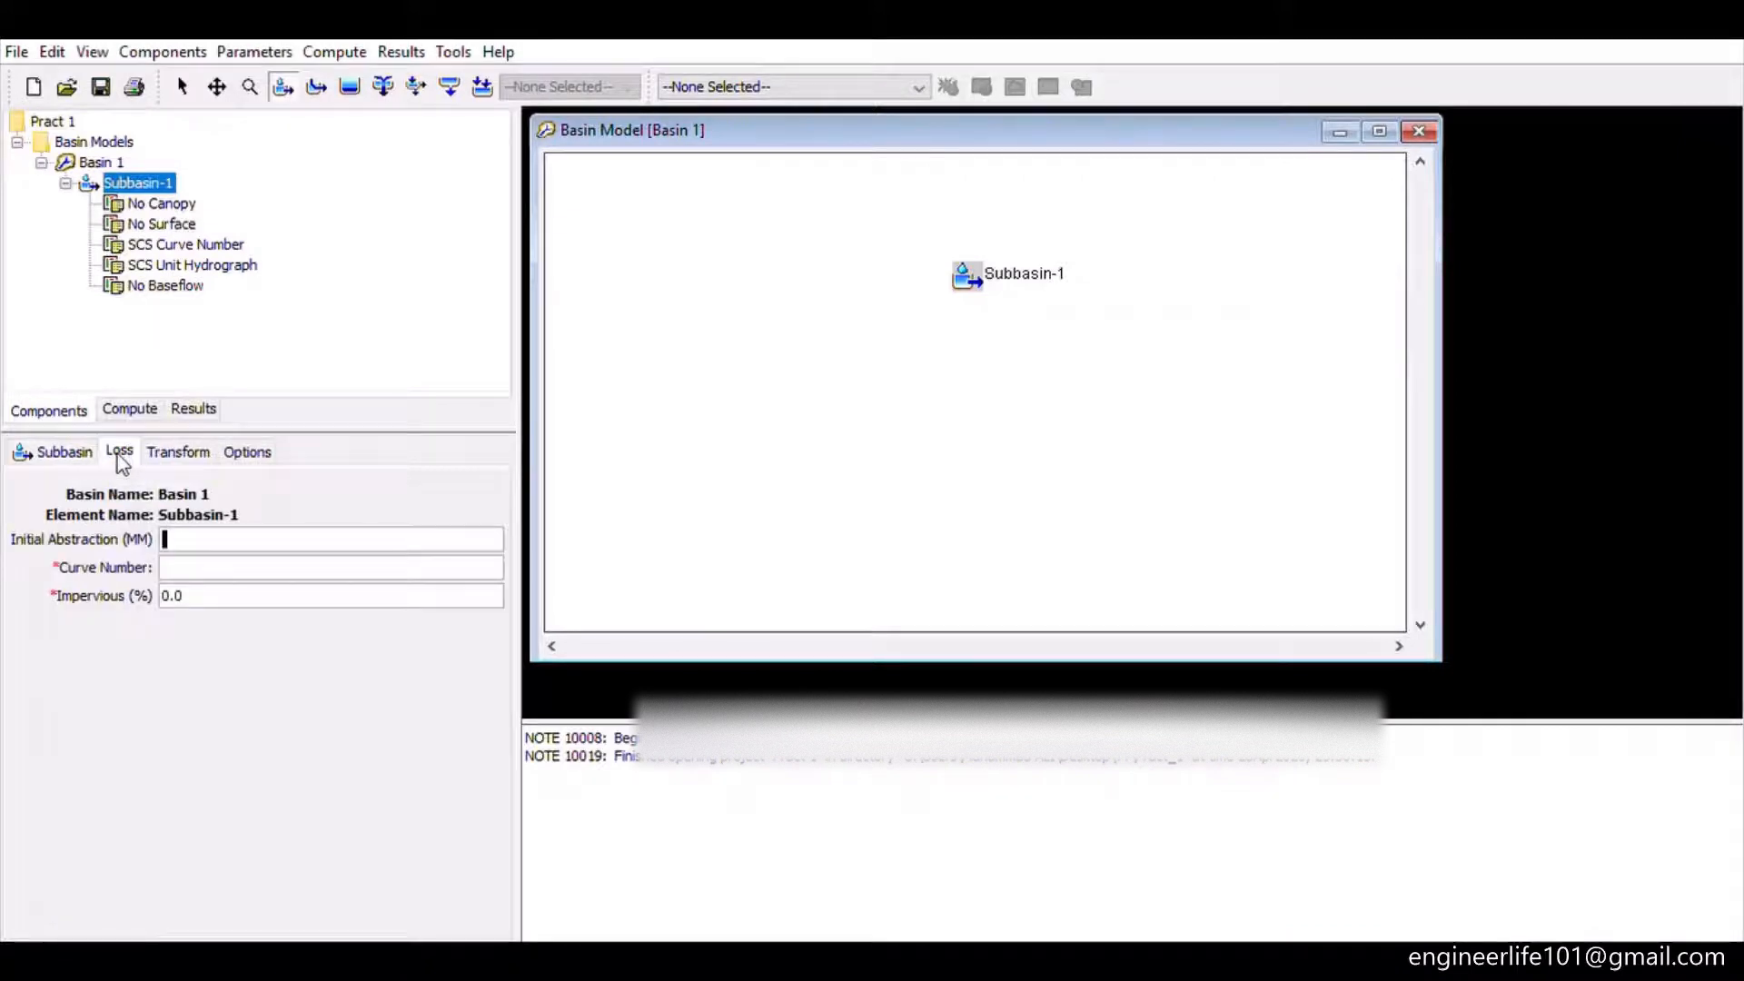
left_click(240, 578)
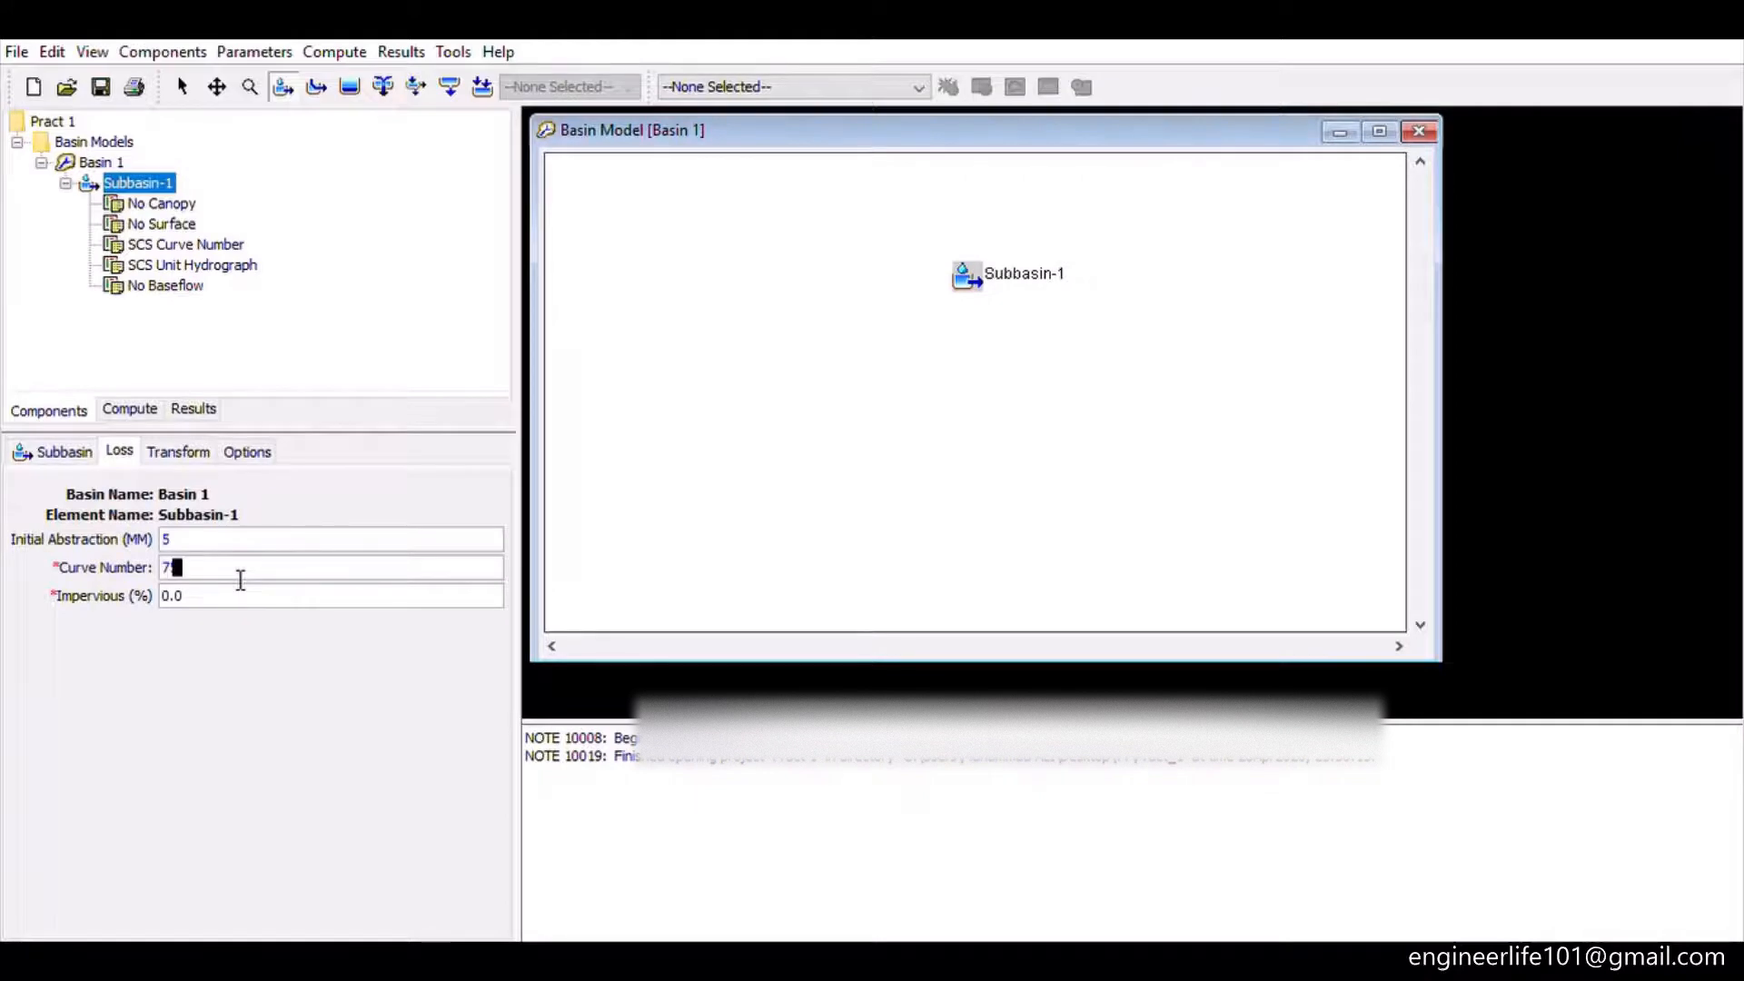
left_click(239, 607)
key("BackSpace")
key("BackSpace")
key("BackSpace")
type("2")
Step: Set Subbasin-1's transform lag time to 60 minutes and save the project
left_click(198, 454)
left_click(228, 579)
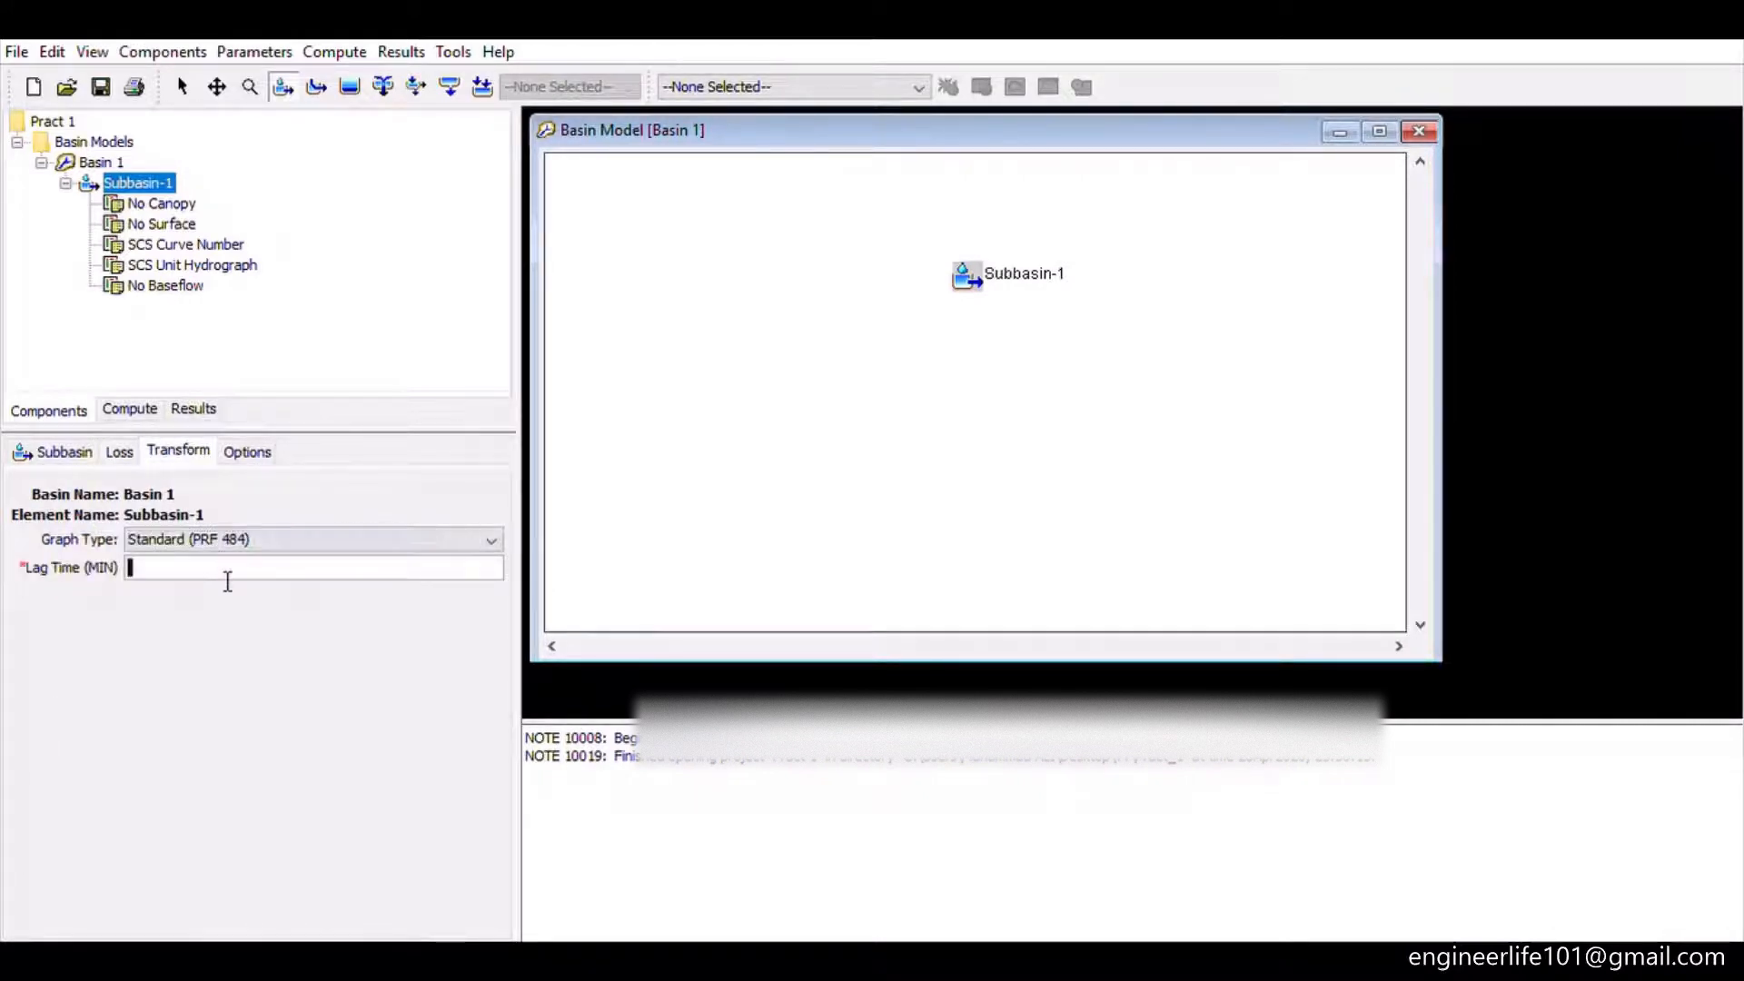
type("60")
left_click(247, 451)
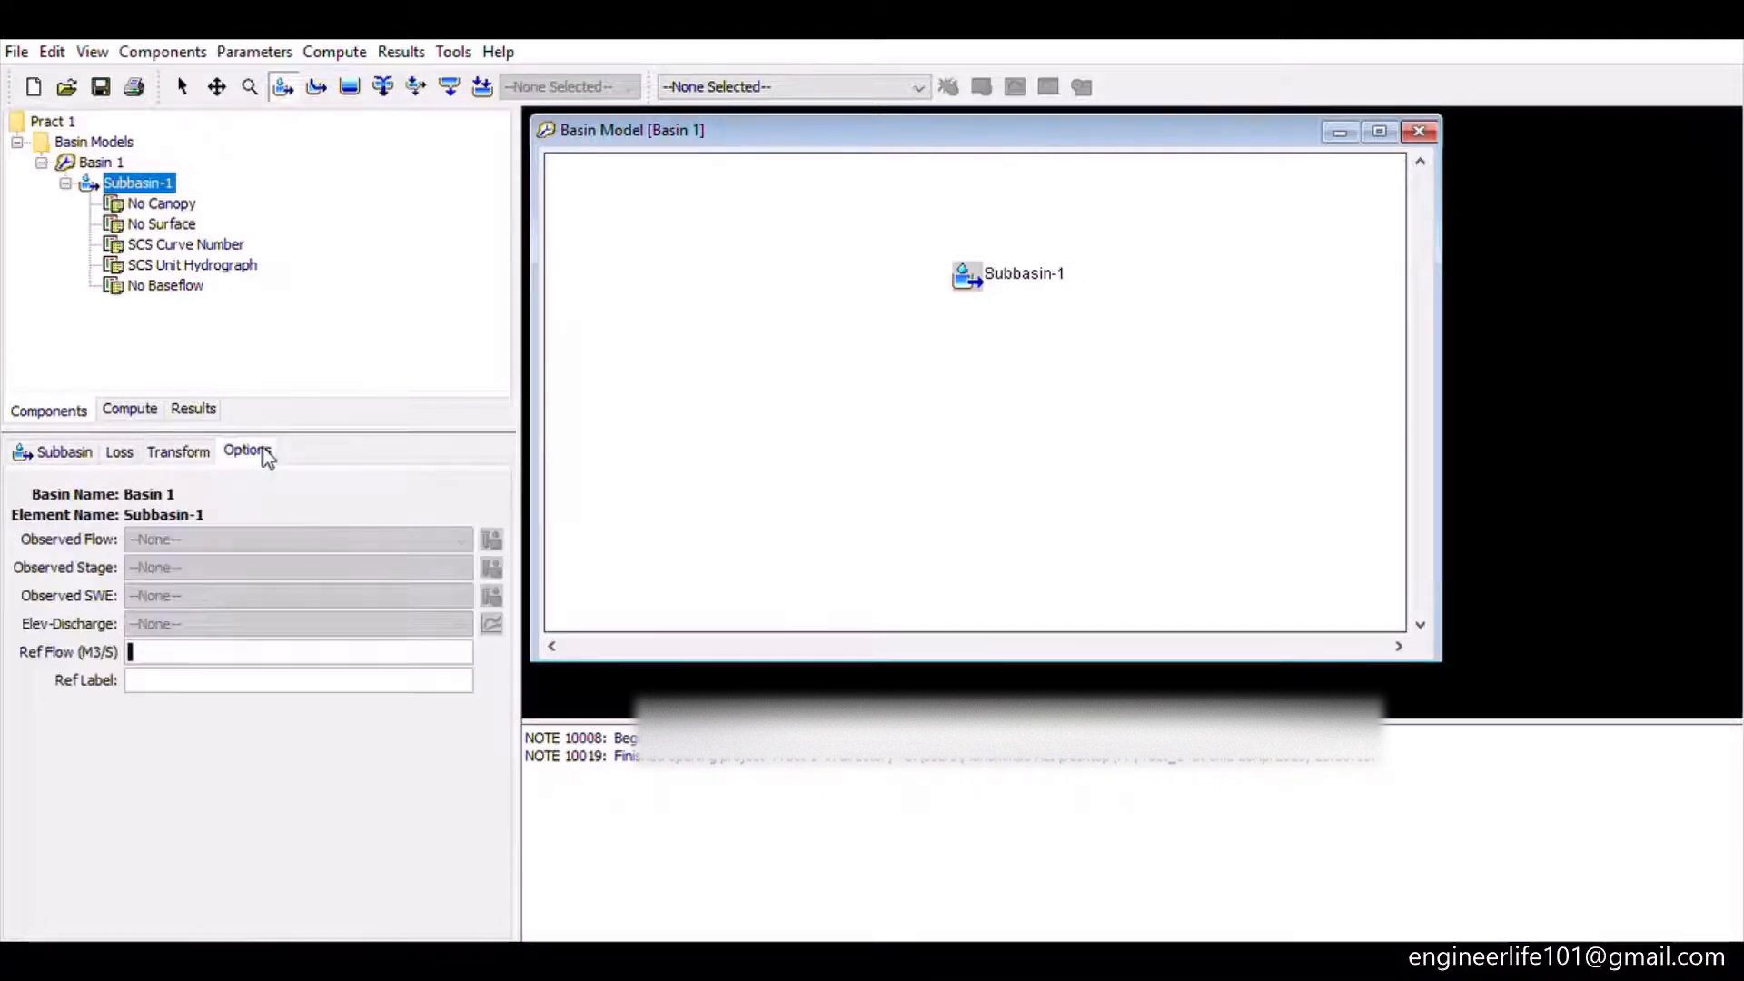
left_click(89, 460)
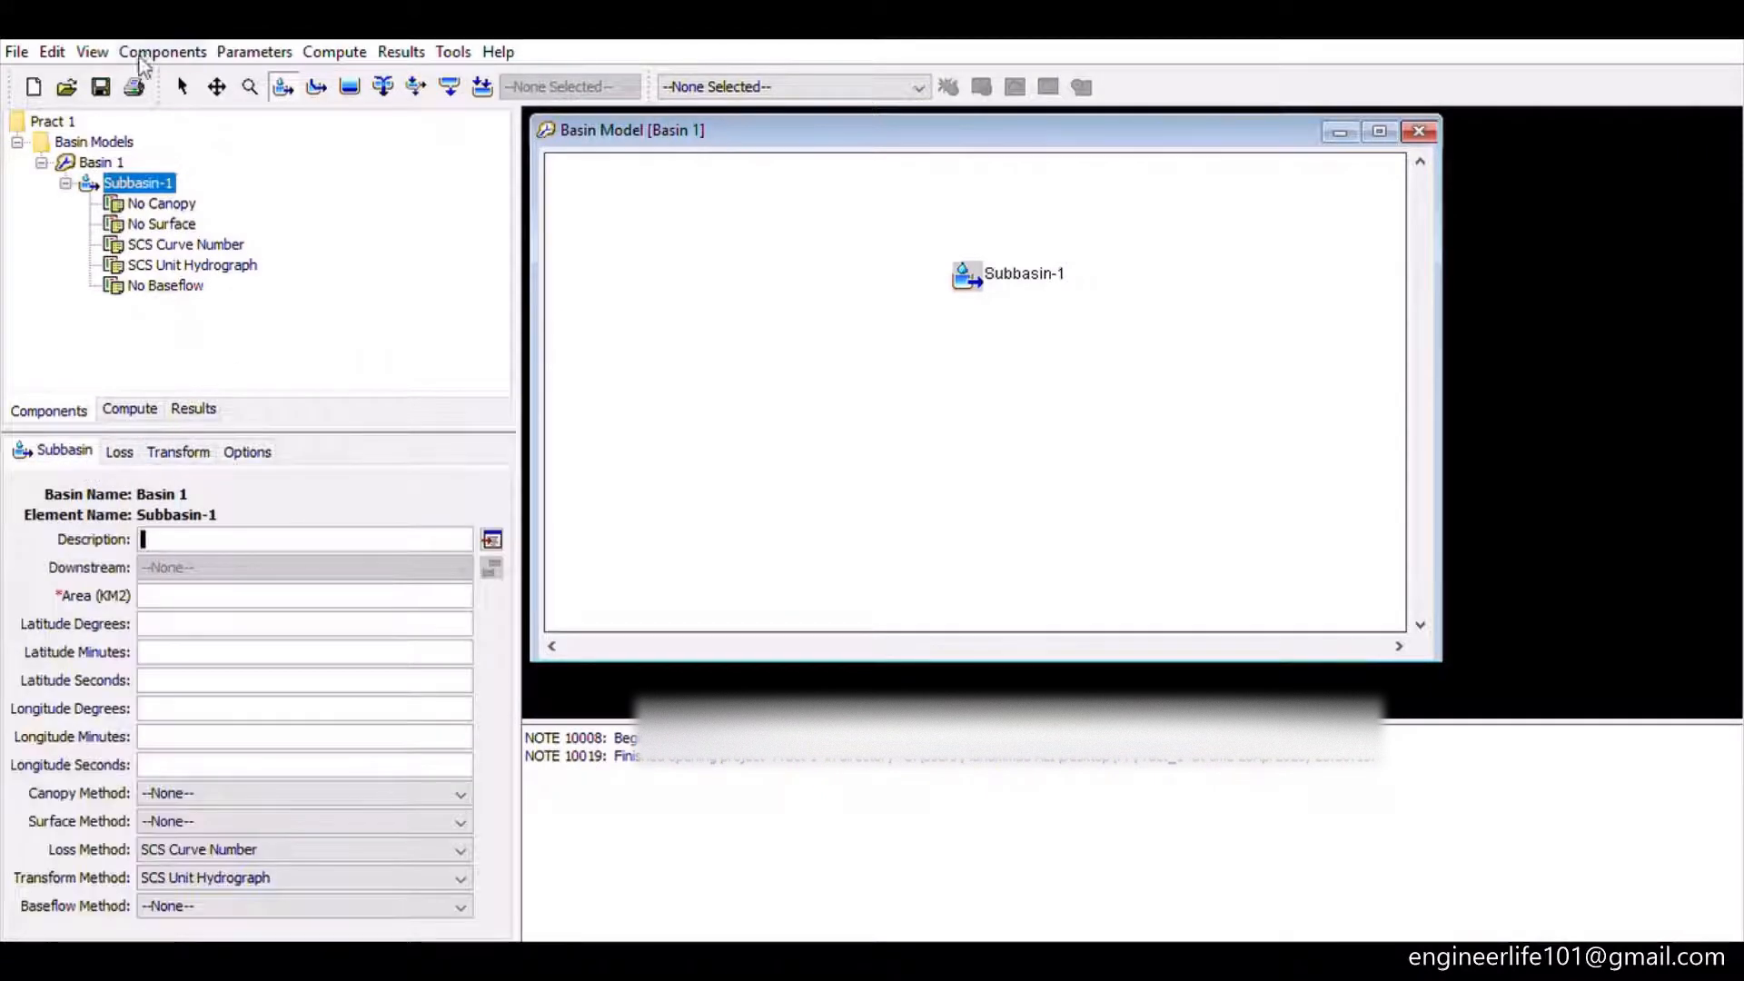
left_click(111, 97)
Step: Create a precipitation gage named Gage 1 in the time-series data and set its time interval to 1 Hour
left_click(160, 51)
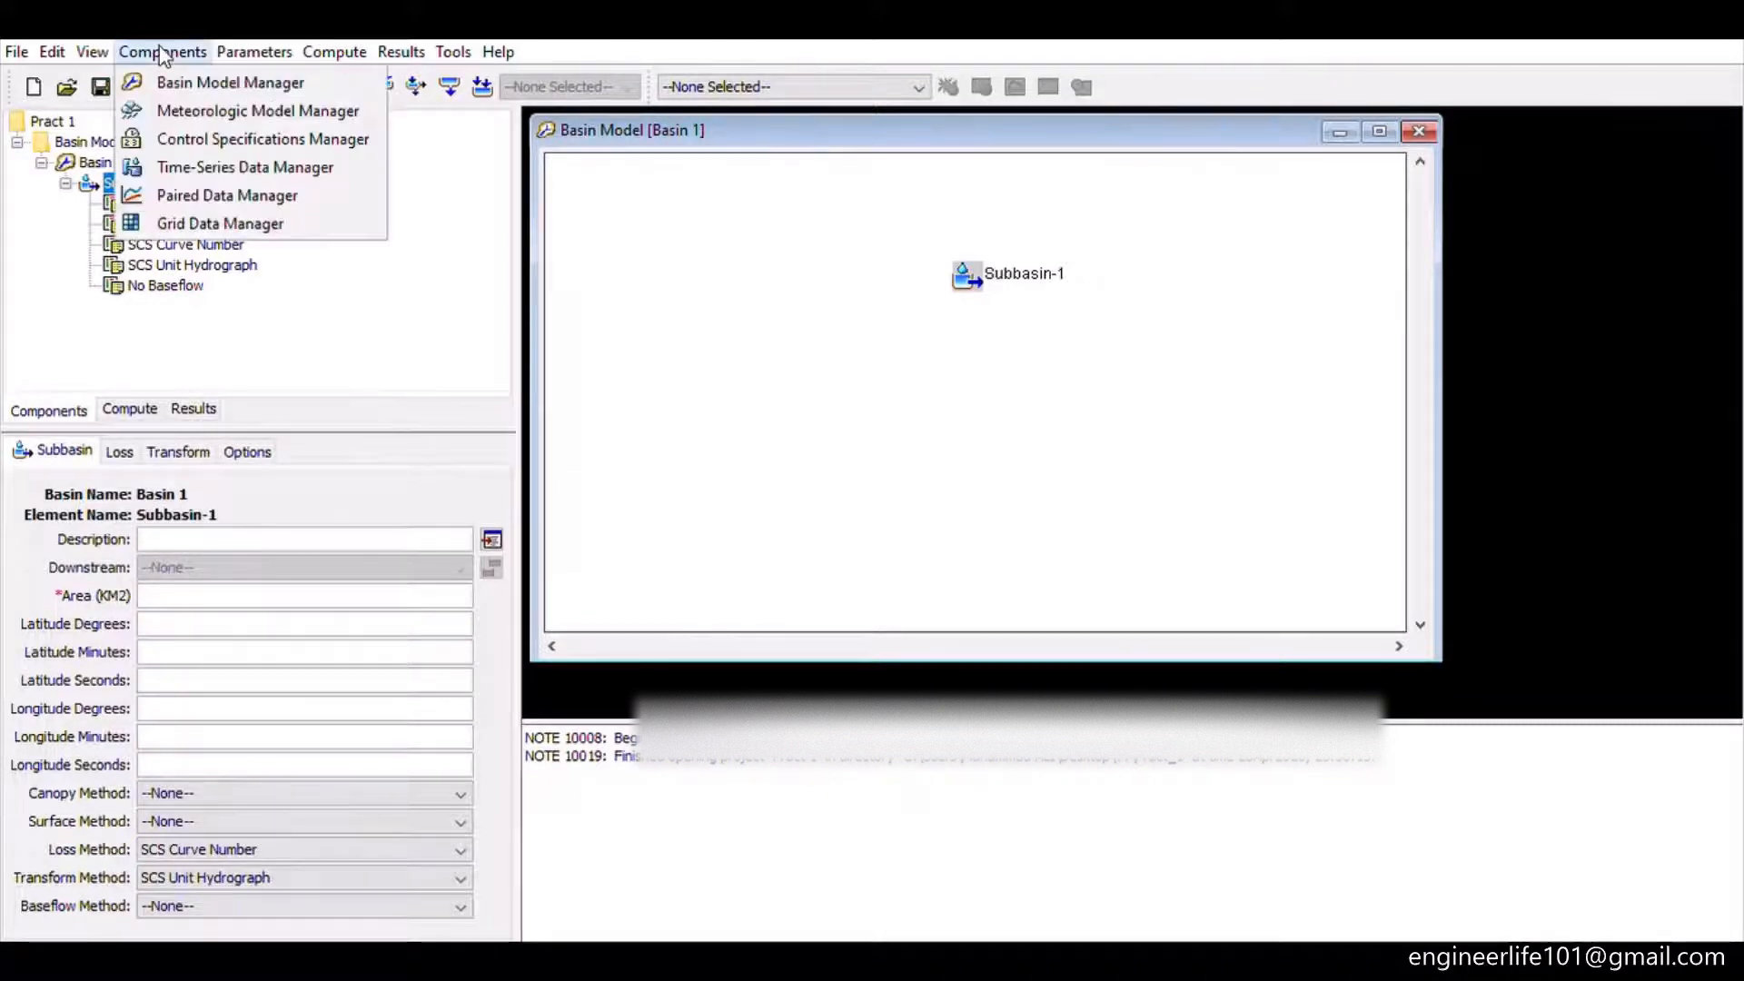
left_click(227, 172)
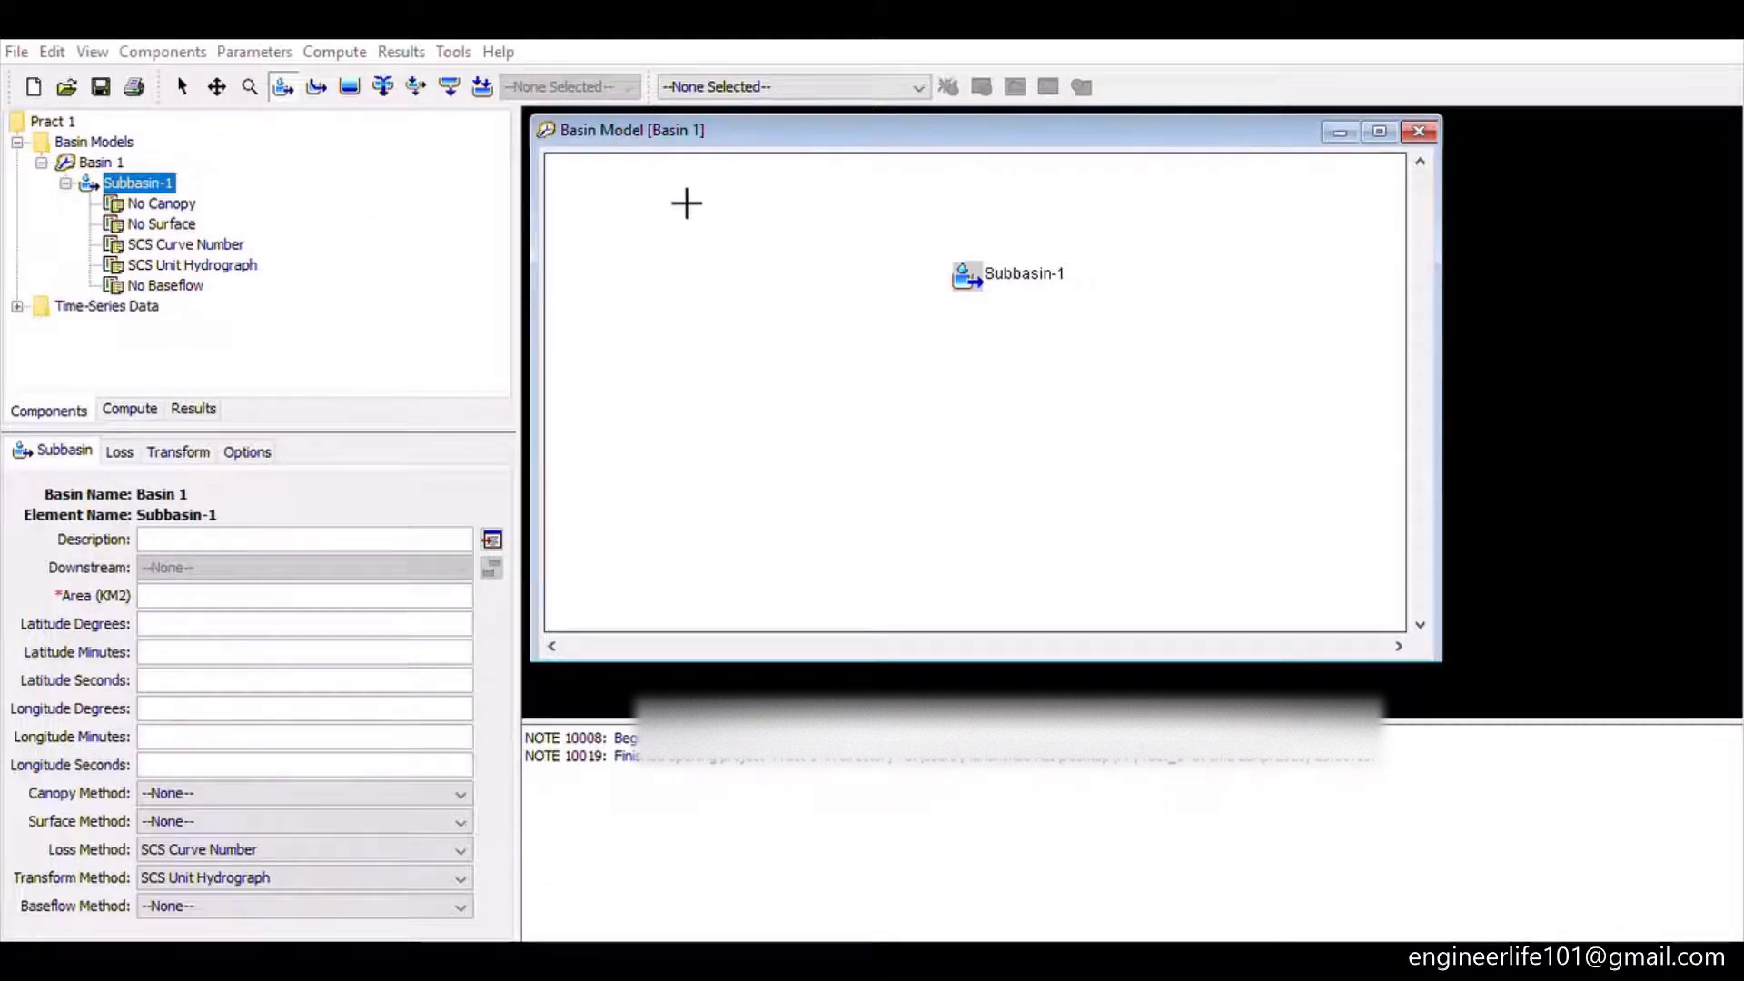
left_click(138, 309)
left_click(41, 163)
double_click(69, 183)
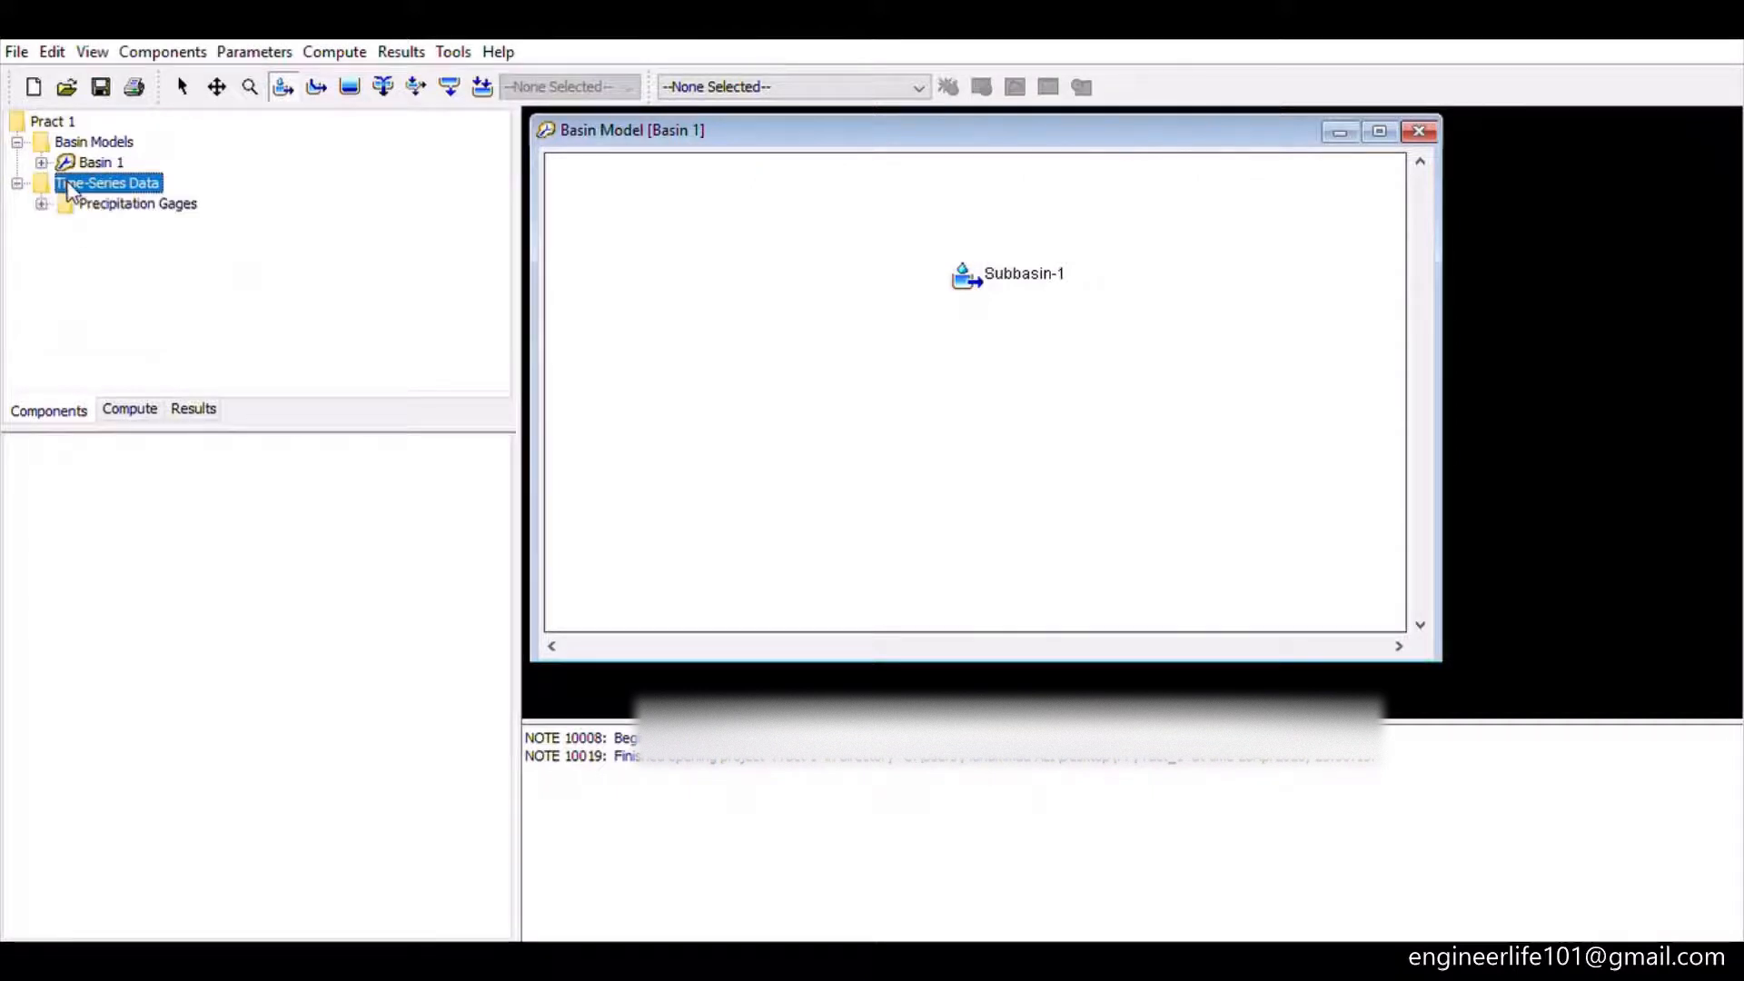
double_click(113, 203)
double_click(125, 225)
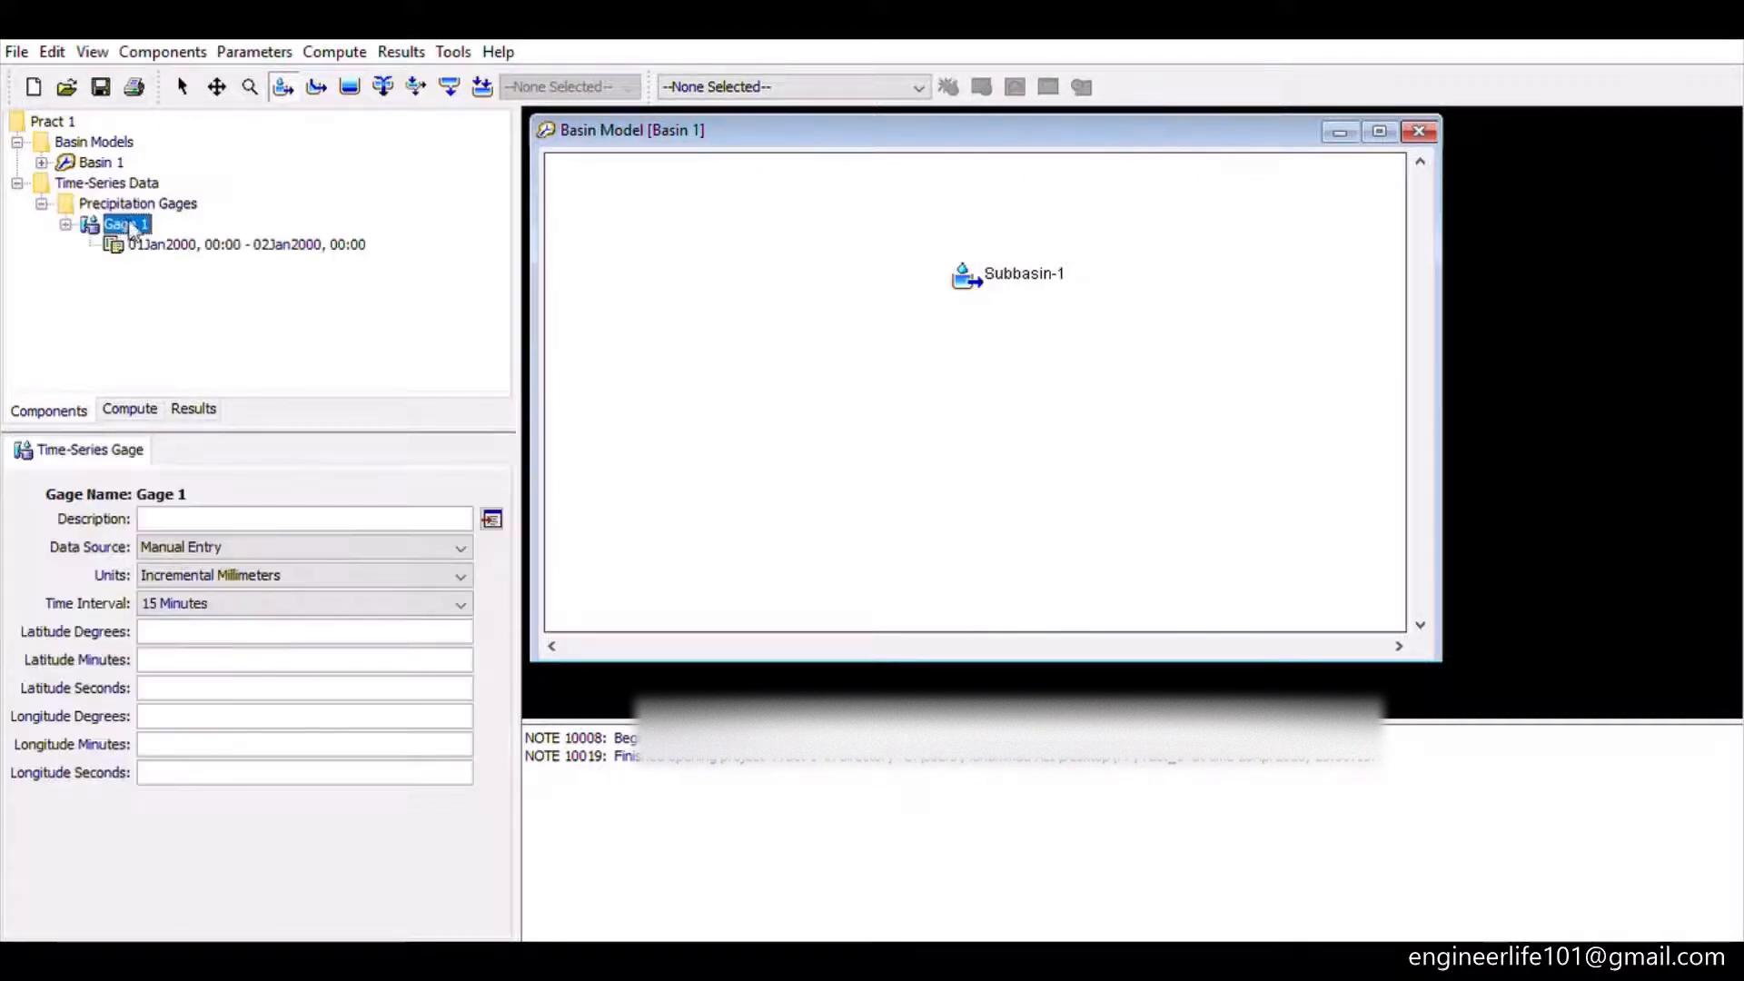
left_click(279, 602)
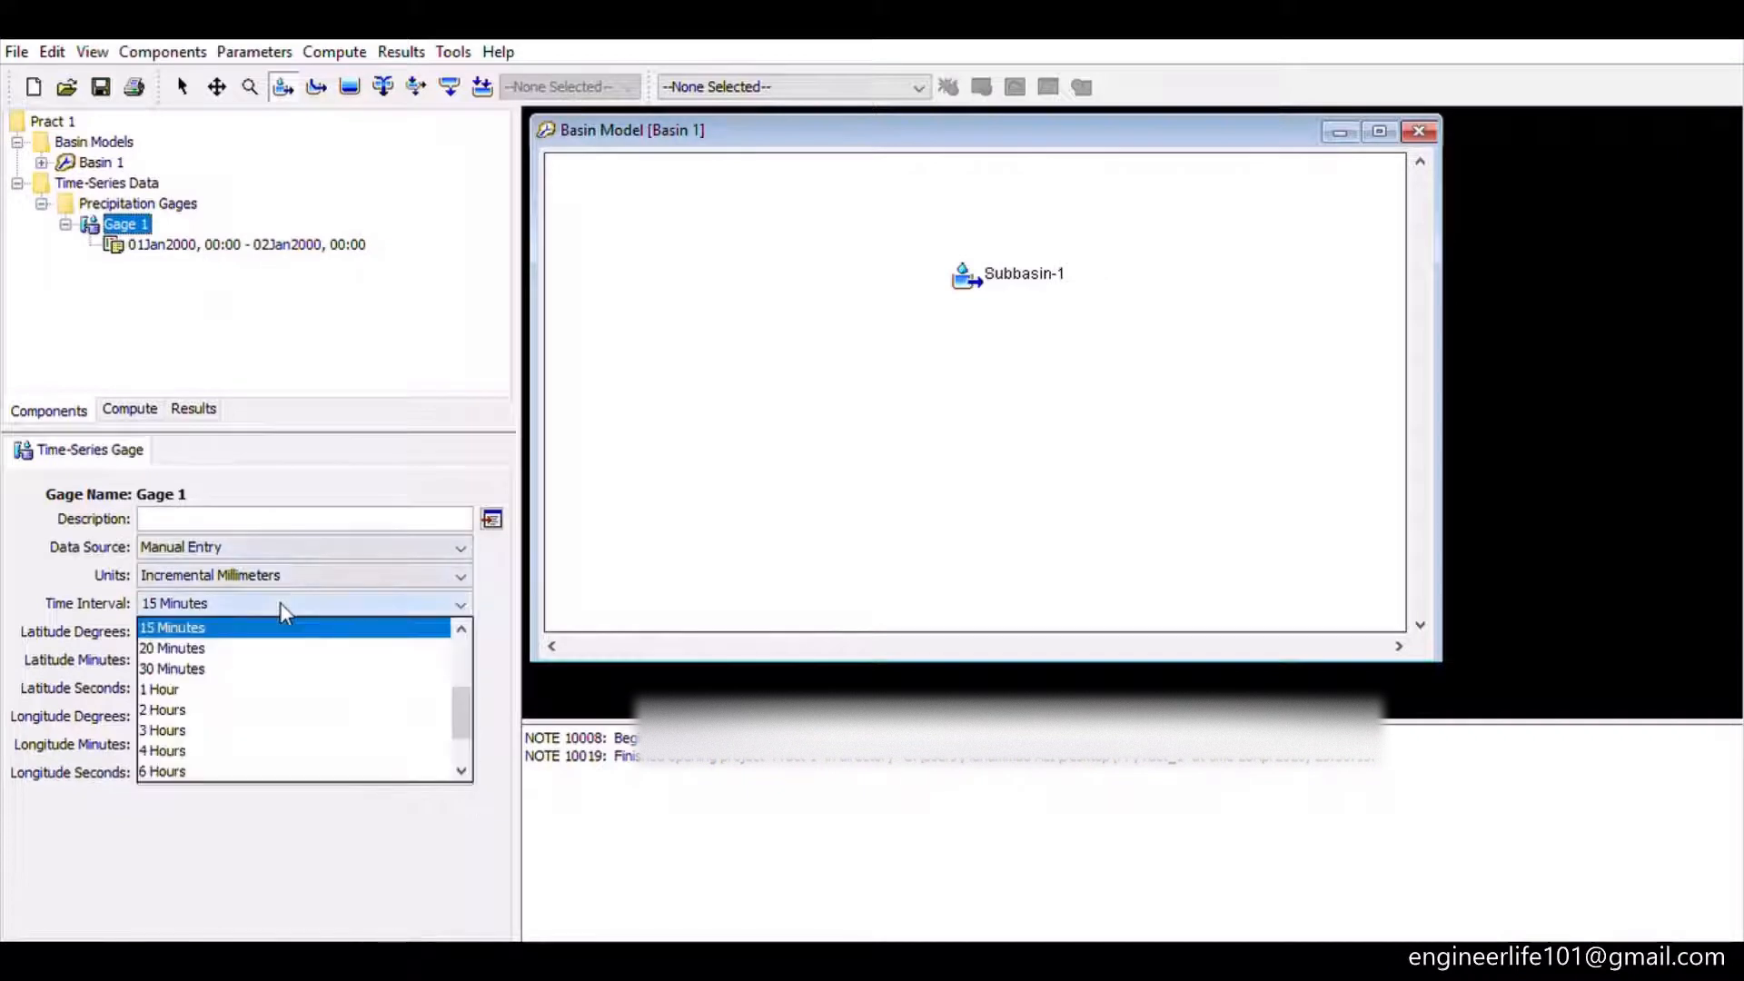
left_click(289, 697)
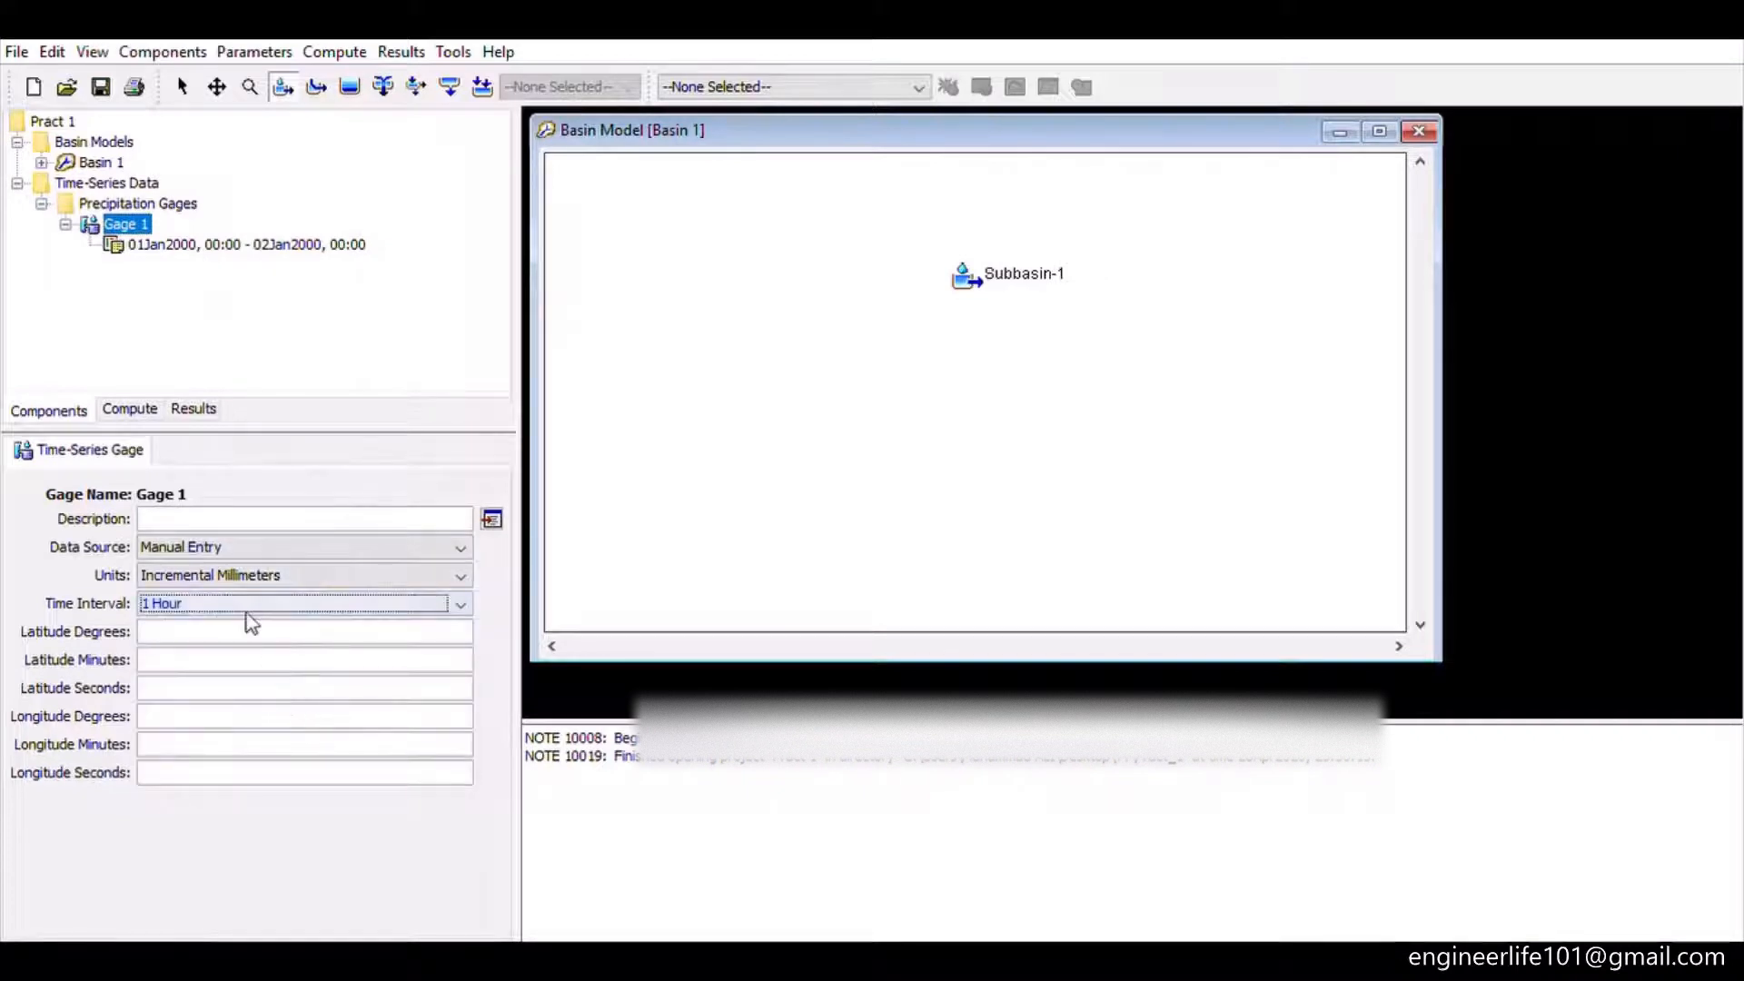
Step: Set the end date of Gage 1's time window to 01Jan2000
left_click(201, 251)
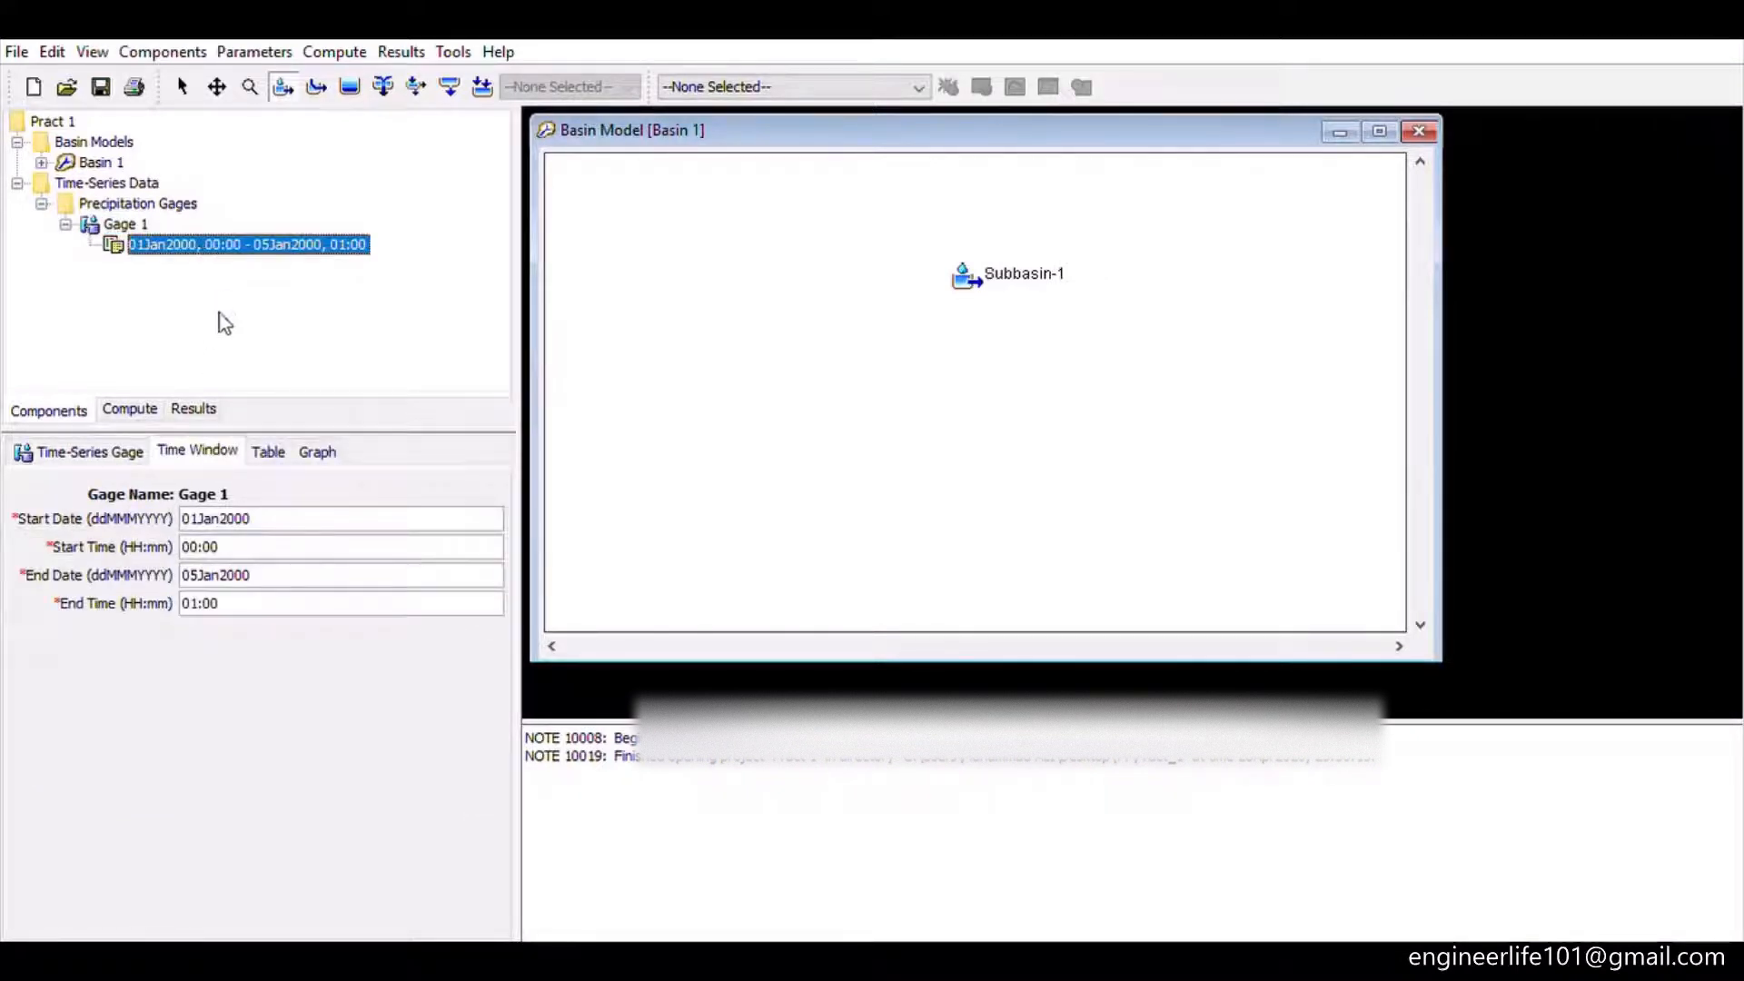
left_click(309, 531)
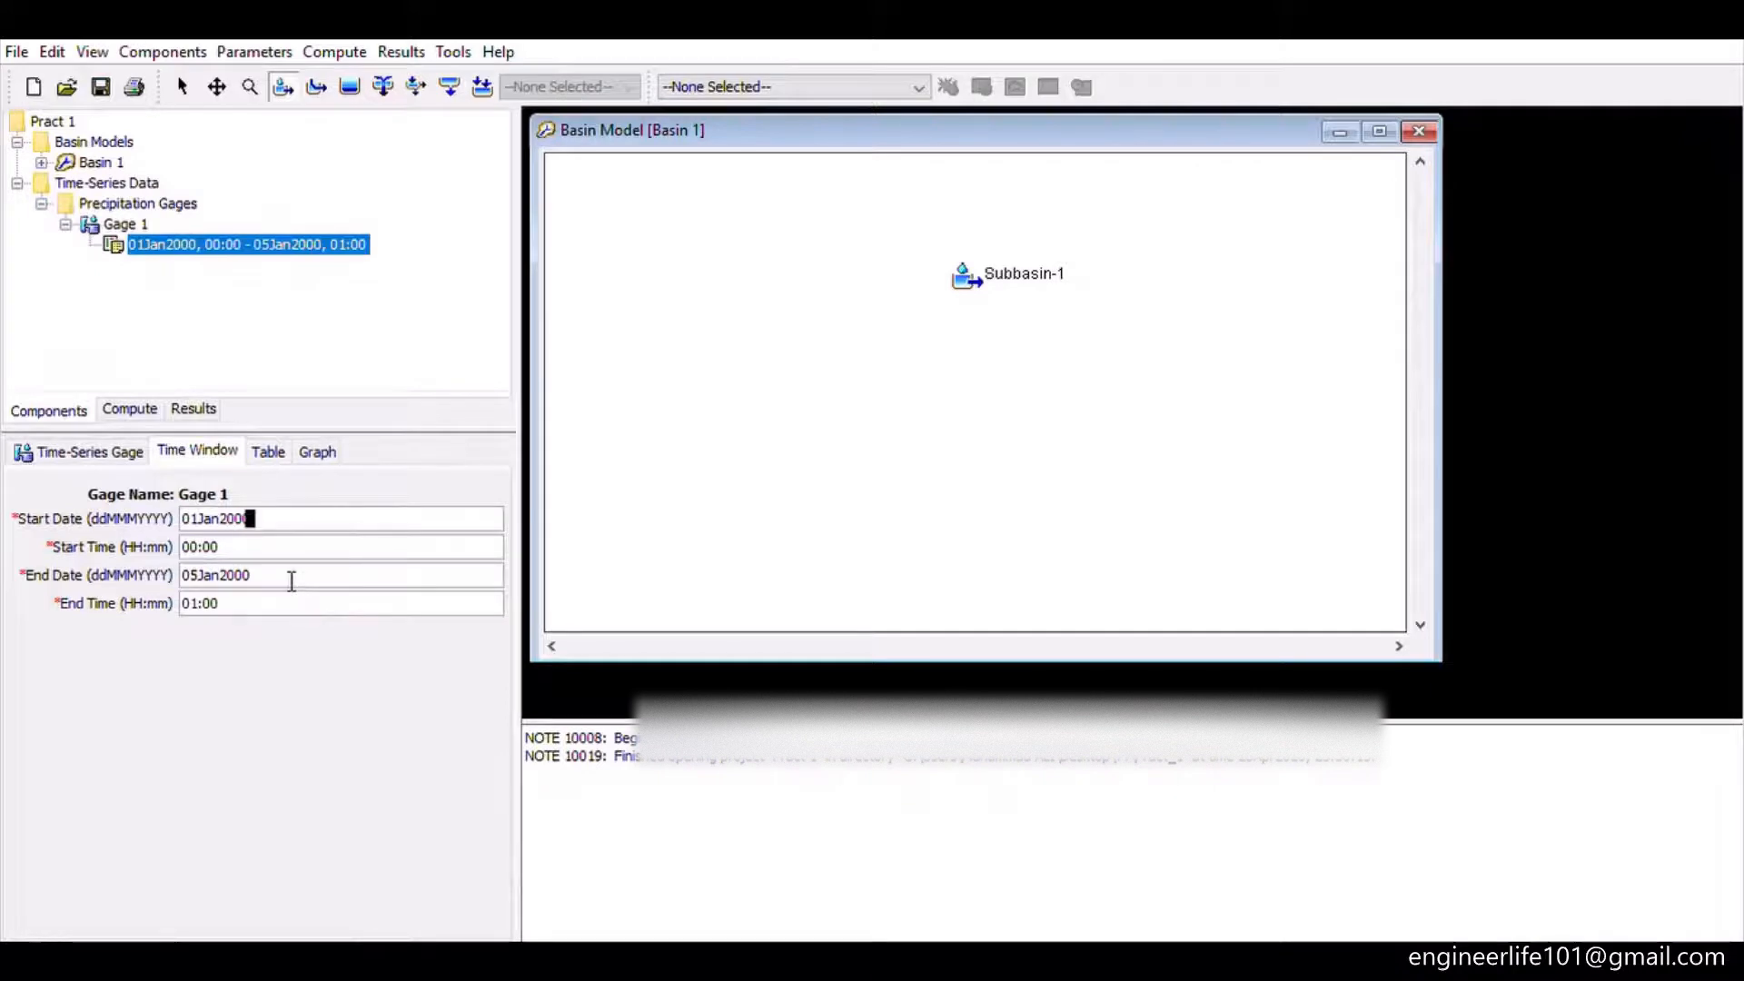
left_click(292, 582)
key("BackSpace")
key("BackSpace")
key("BackSpace")
key("BackSpace")
key("BackSpace")
key("BackSpace")
key("BackSpace")
key("BackSpace")
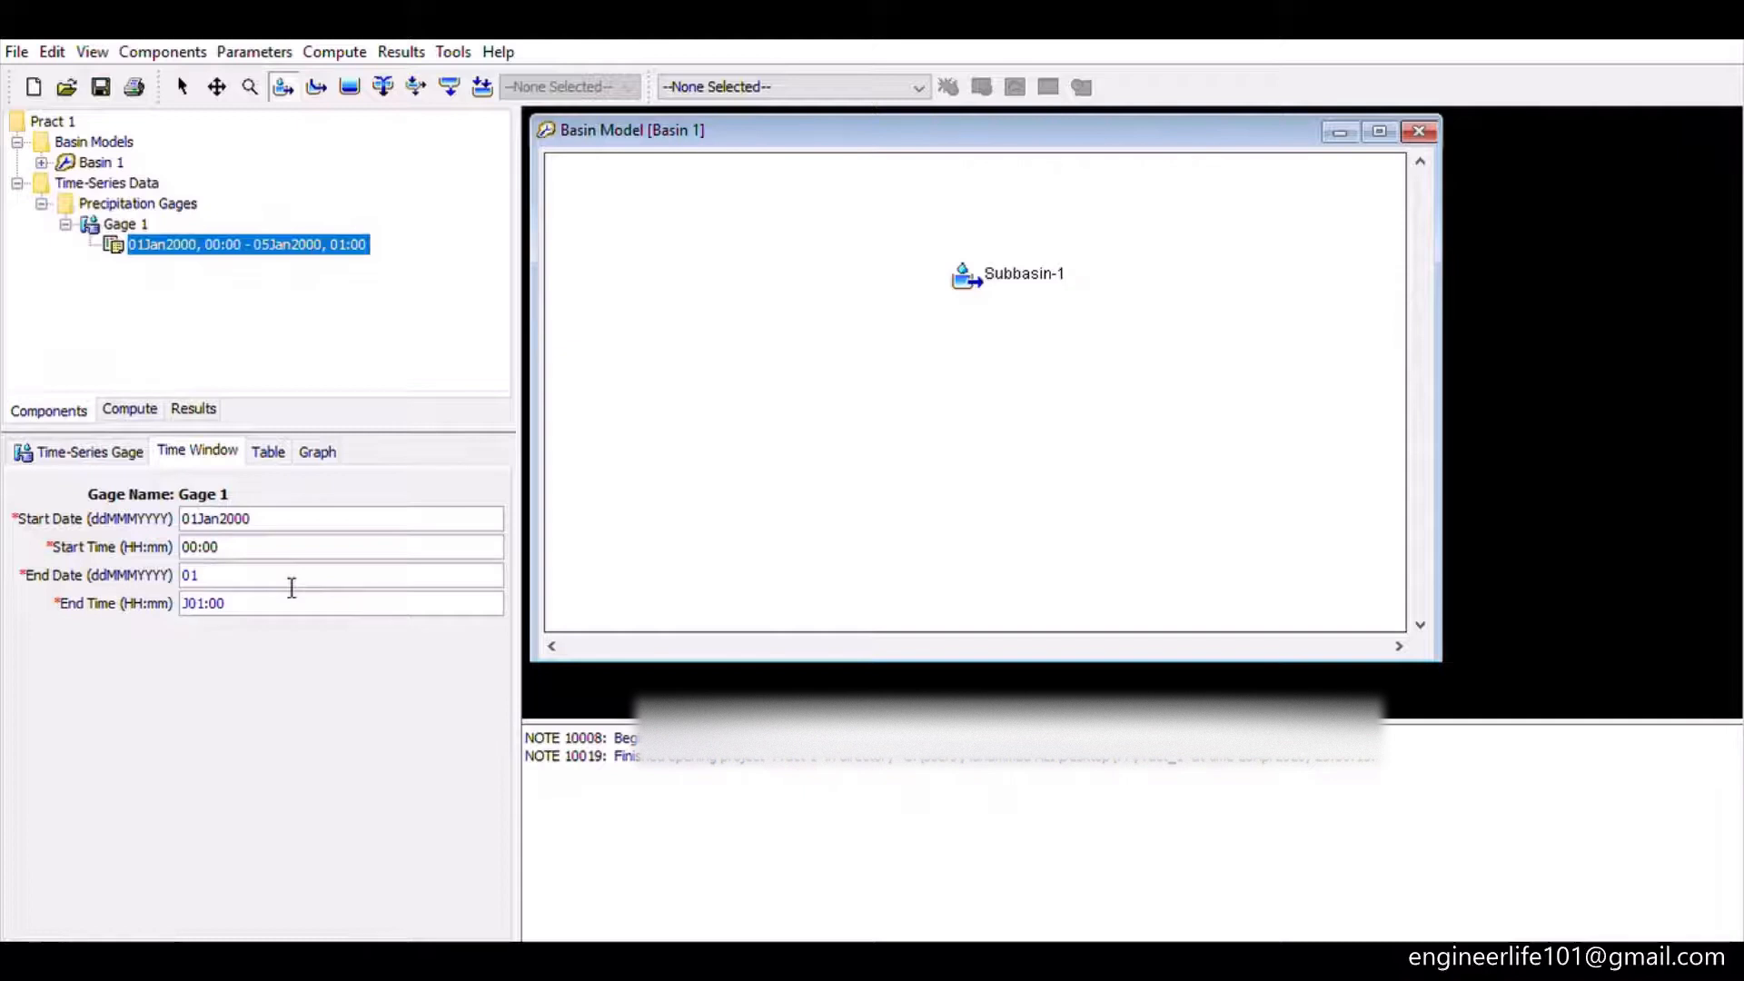
key("BackSpace")
type("1Jan2000")
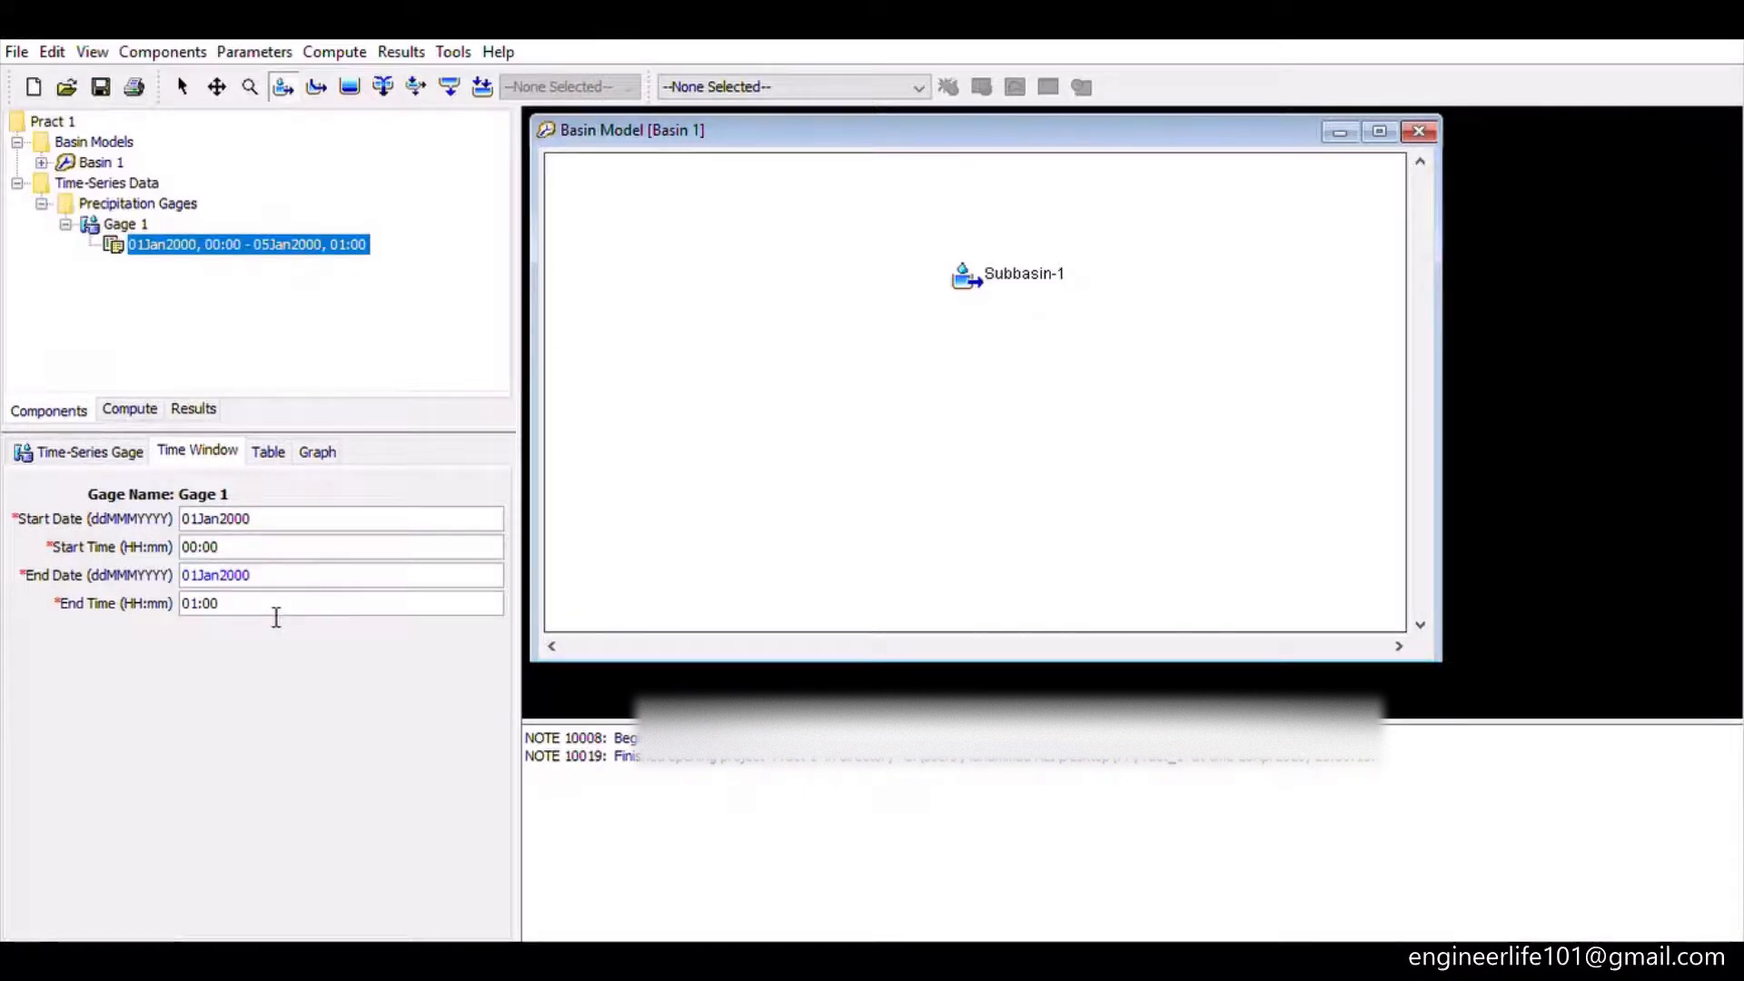
Step: Set Gage 1's time window to start at 08:00 and end at 14:00
key("BackSpace")
key("BackSpace")
key("BackSpace")
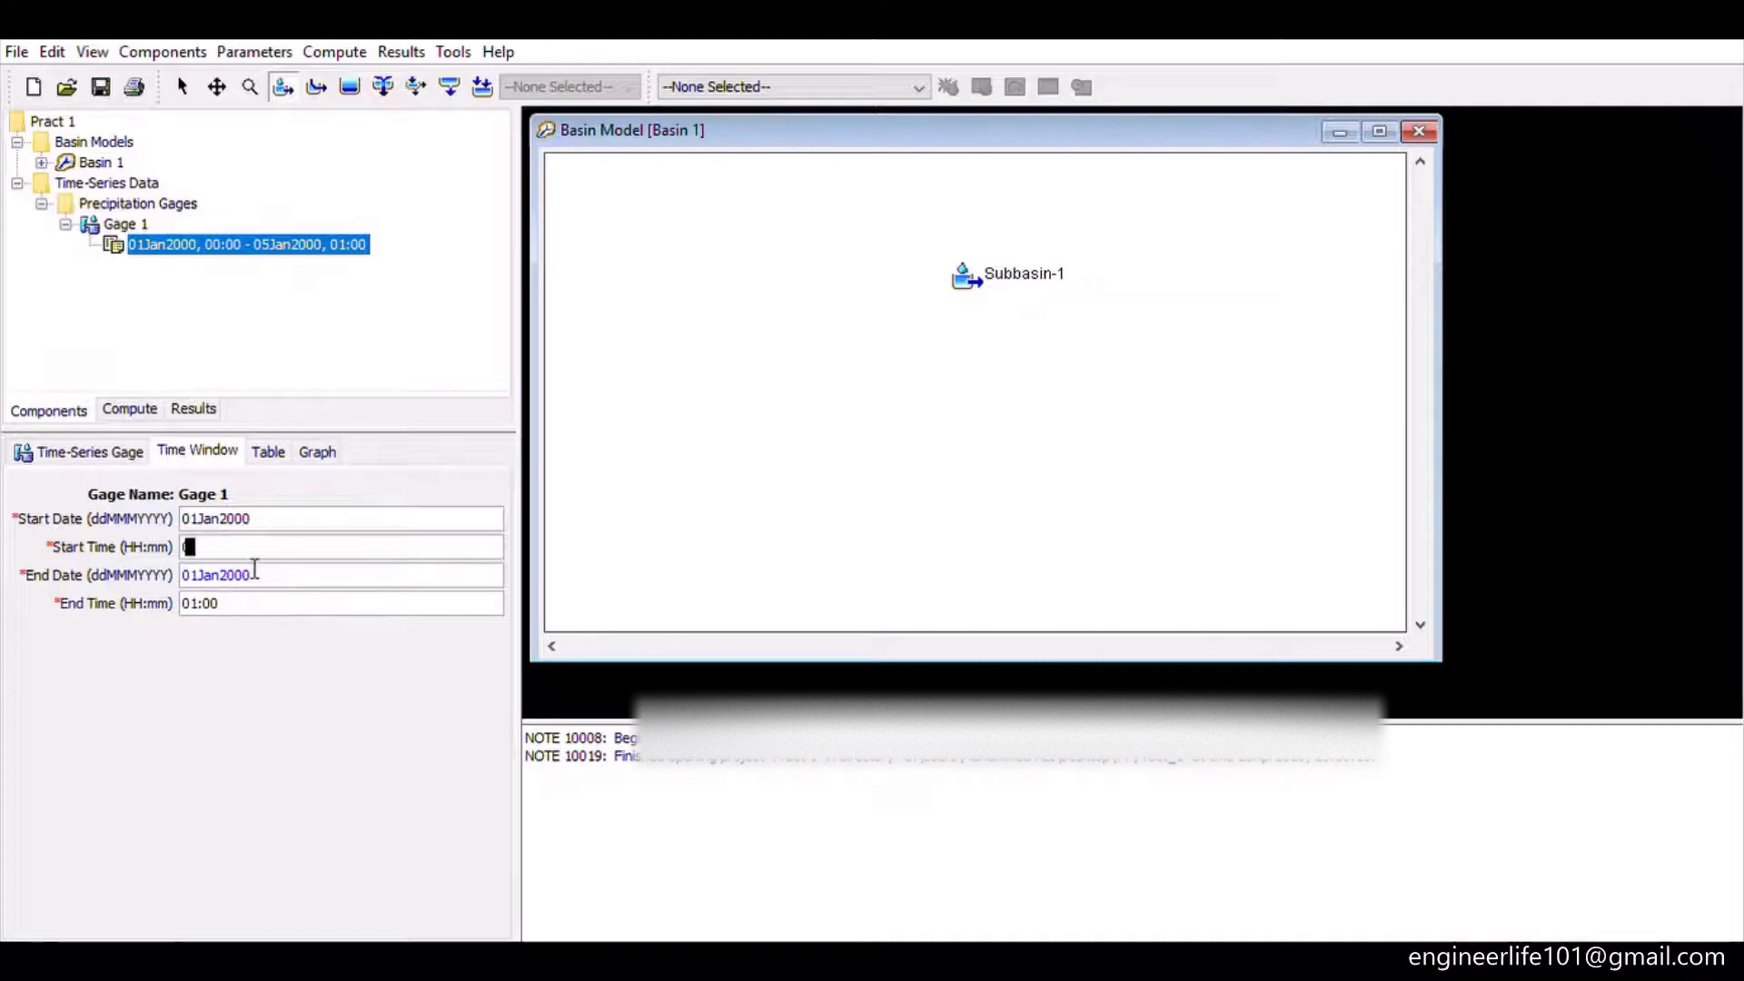
type("8:00")
left_click(269, 613)
key("BackSpace")
type("14:0")
Step: Enter Gage 1 precipitation values of 2, 2.4 and 5 mm for 09:00, 10:00 and 11:00 on 01Jan2000
left_click(270, 454)
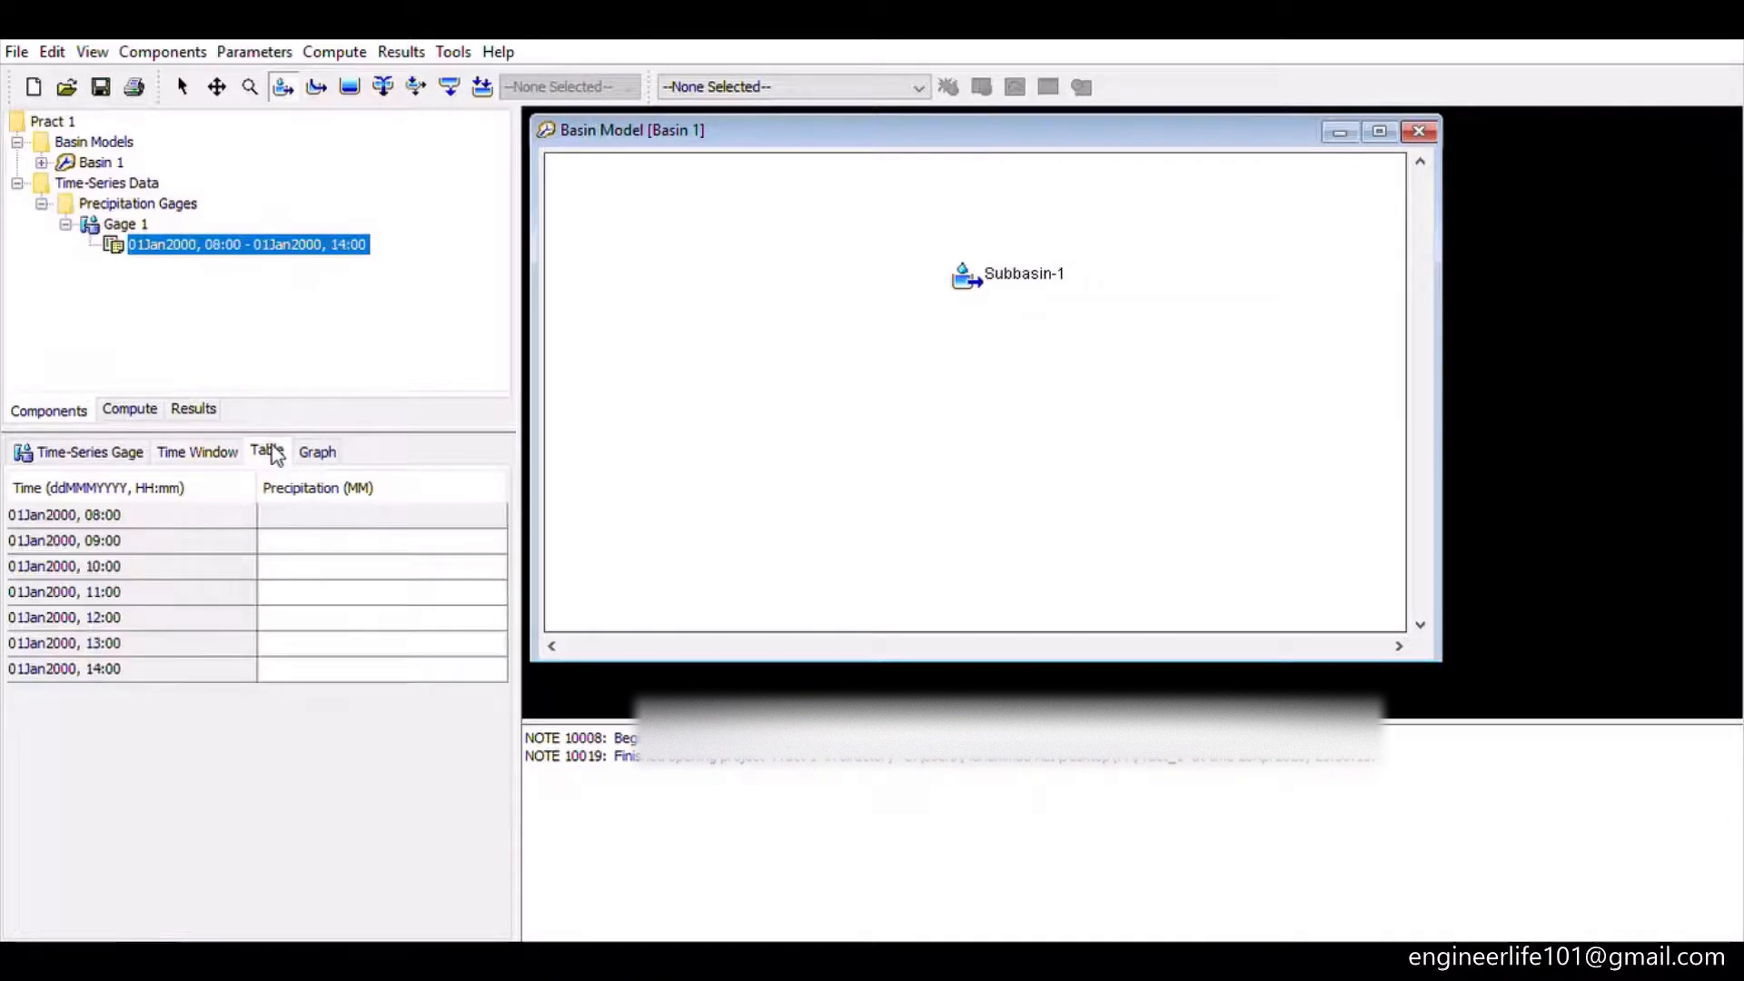
left_click(292, 550)
type("2")
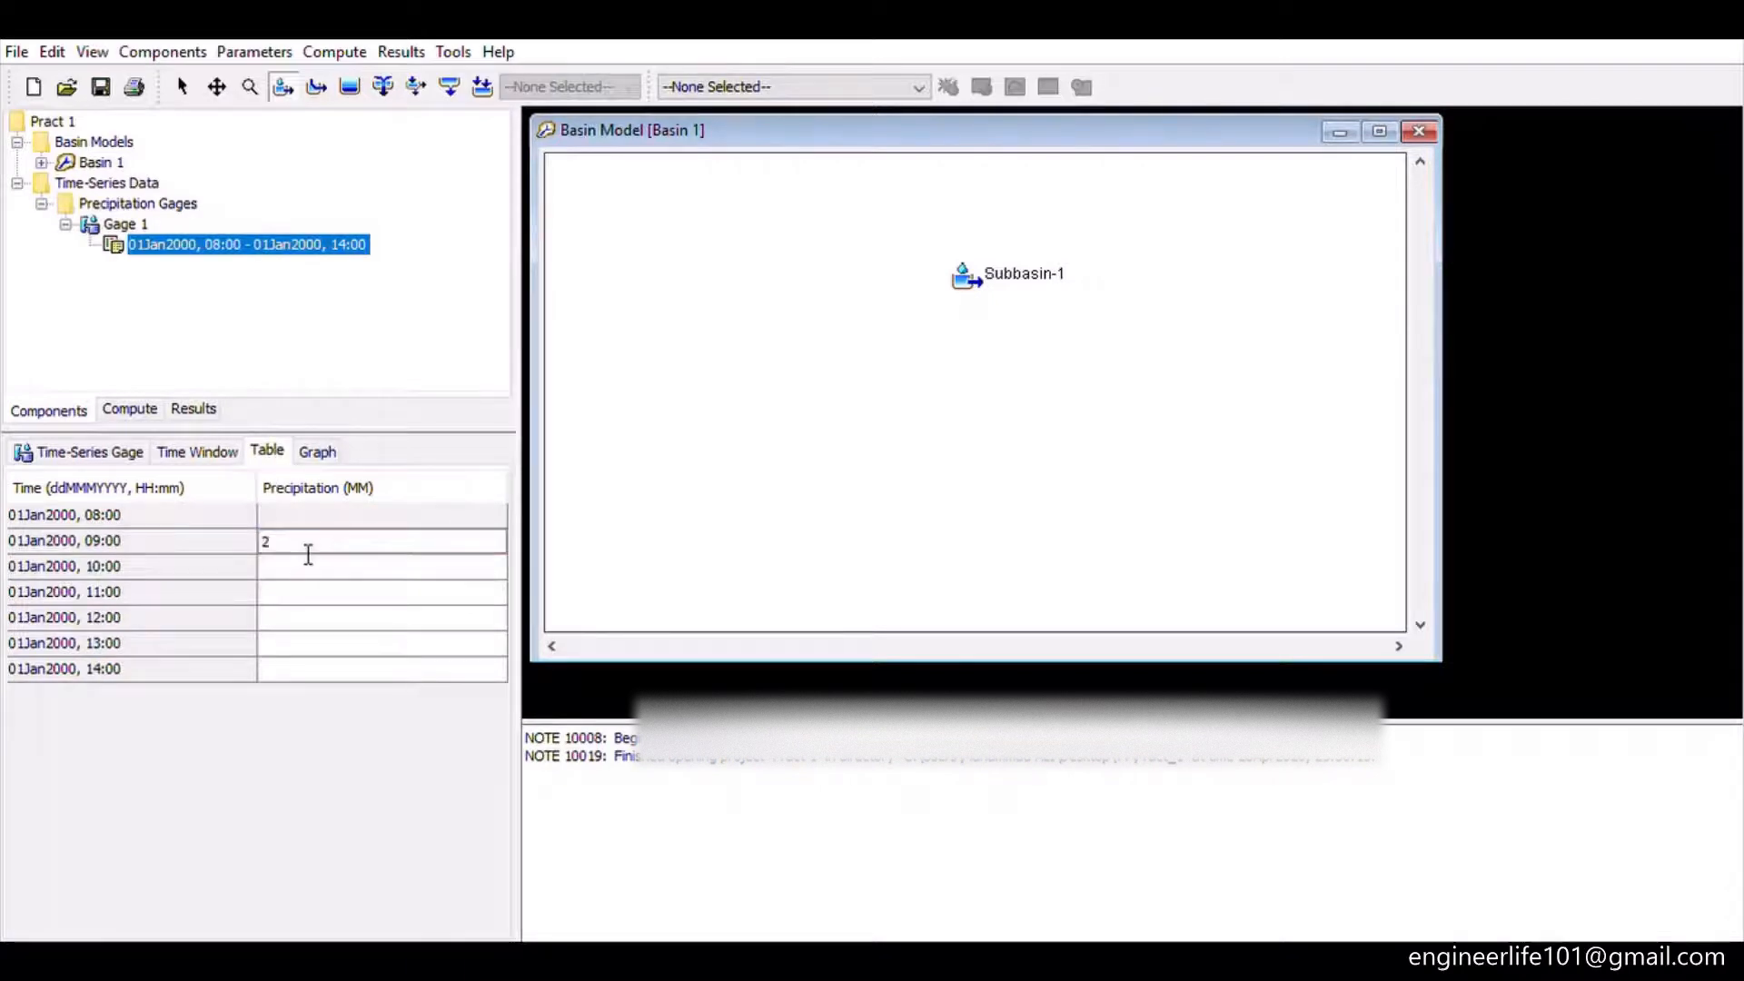
key("Return")
type("2.")
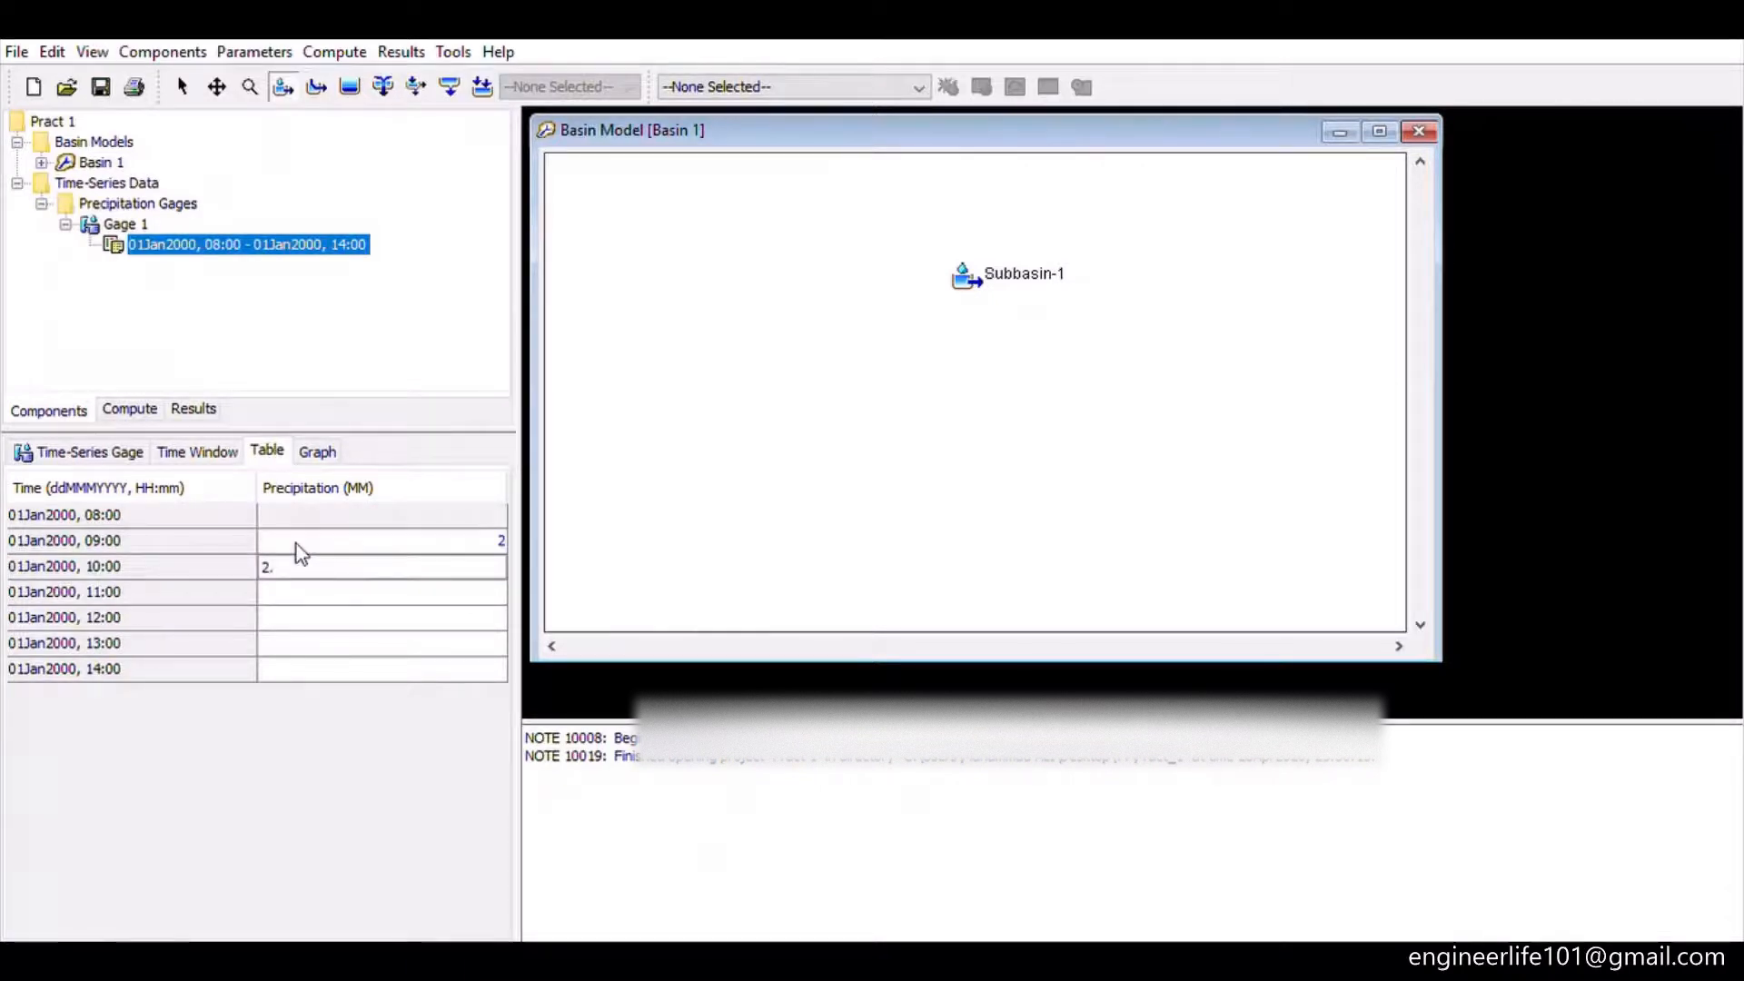
type("4")
key("Return")
type("5")
key("Return")
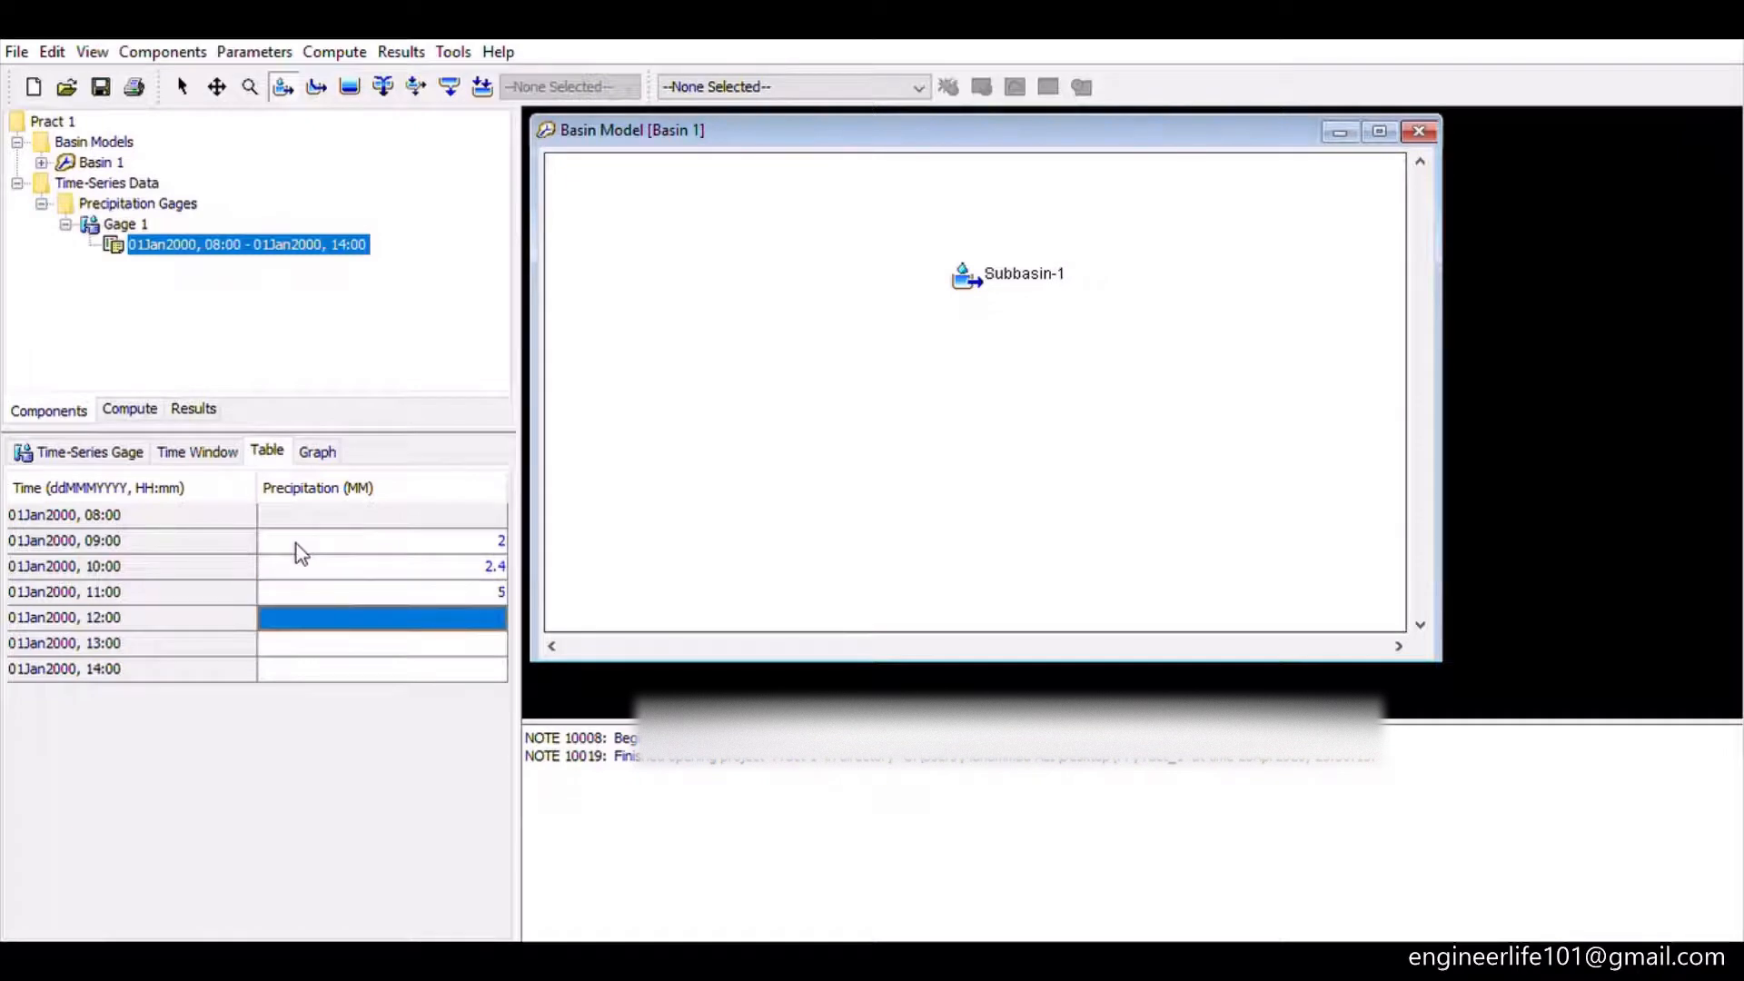
Step: Enter 6, 4 and 0 mm of precipitation for 12:00, 13:00 and 14:00, and display Gage 1's precipitation graph
type("6")
key("Return")
type("4")
key("Return")
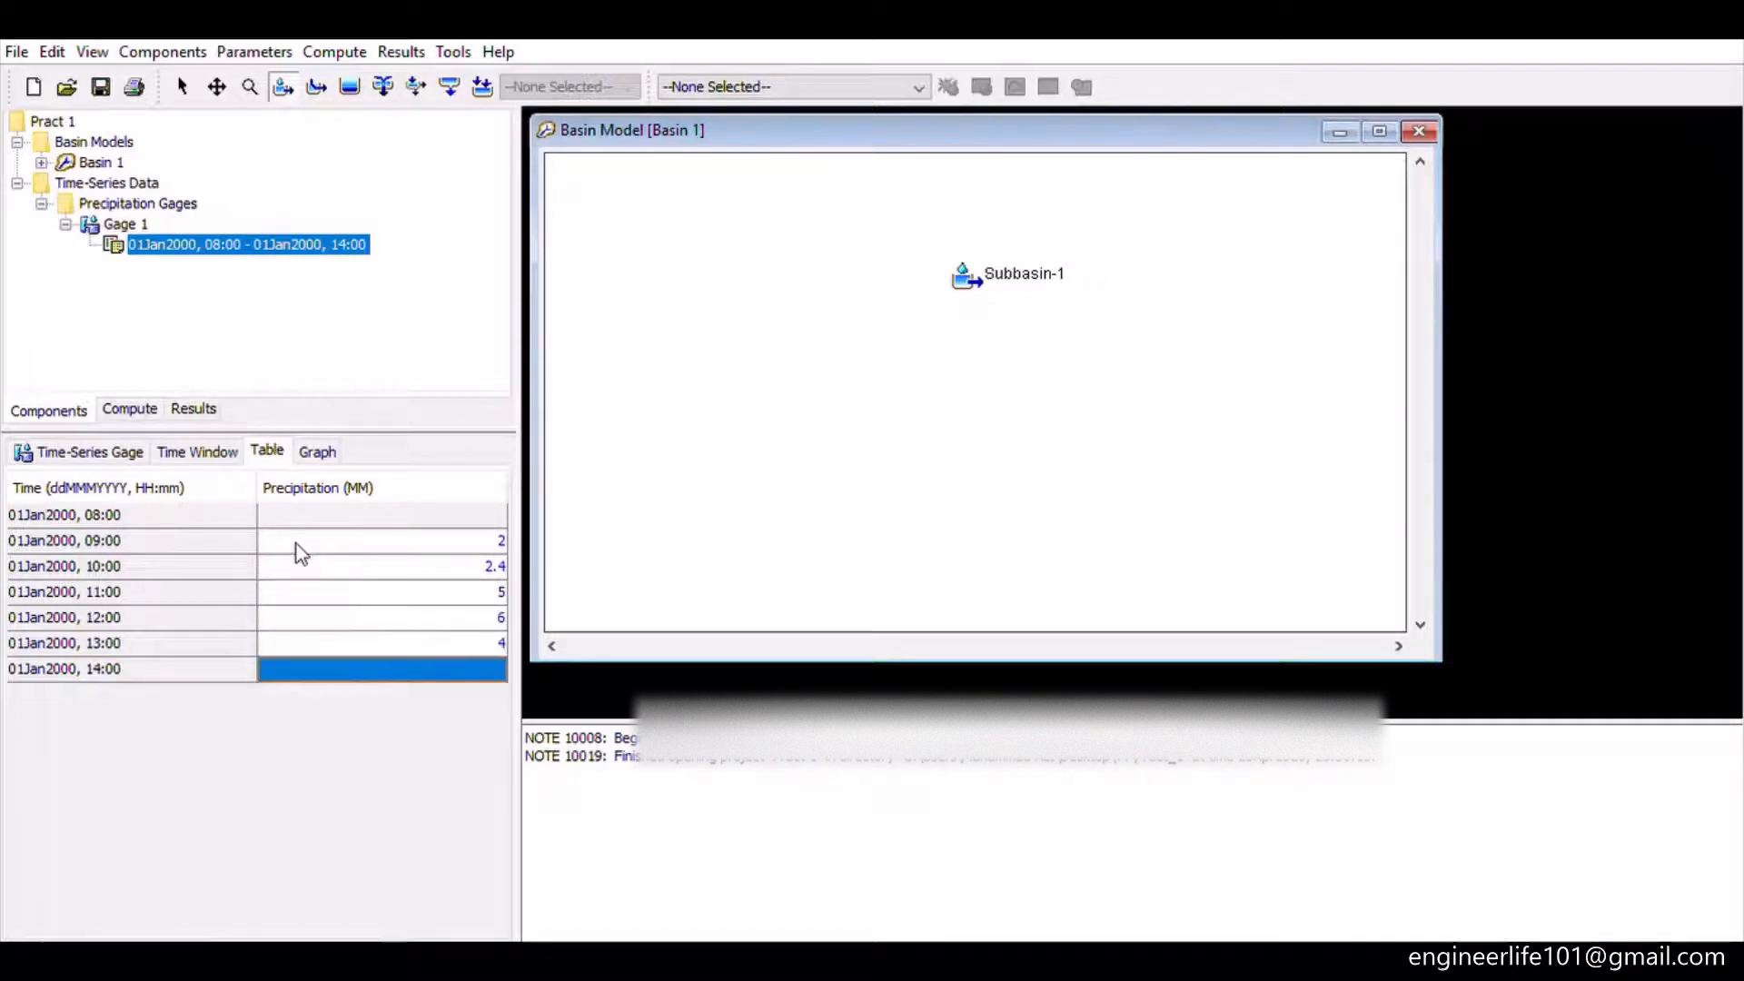
key("Return")
left_click(436, 672)
type("0")
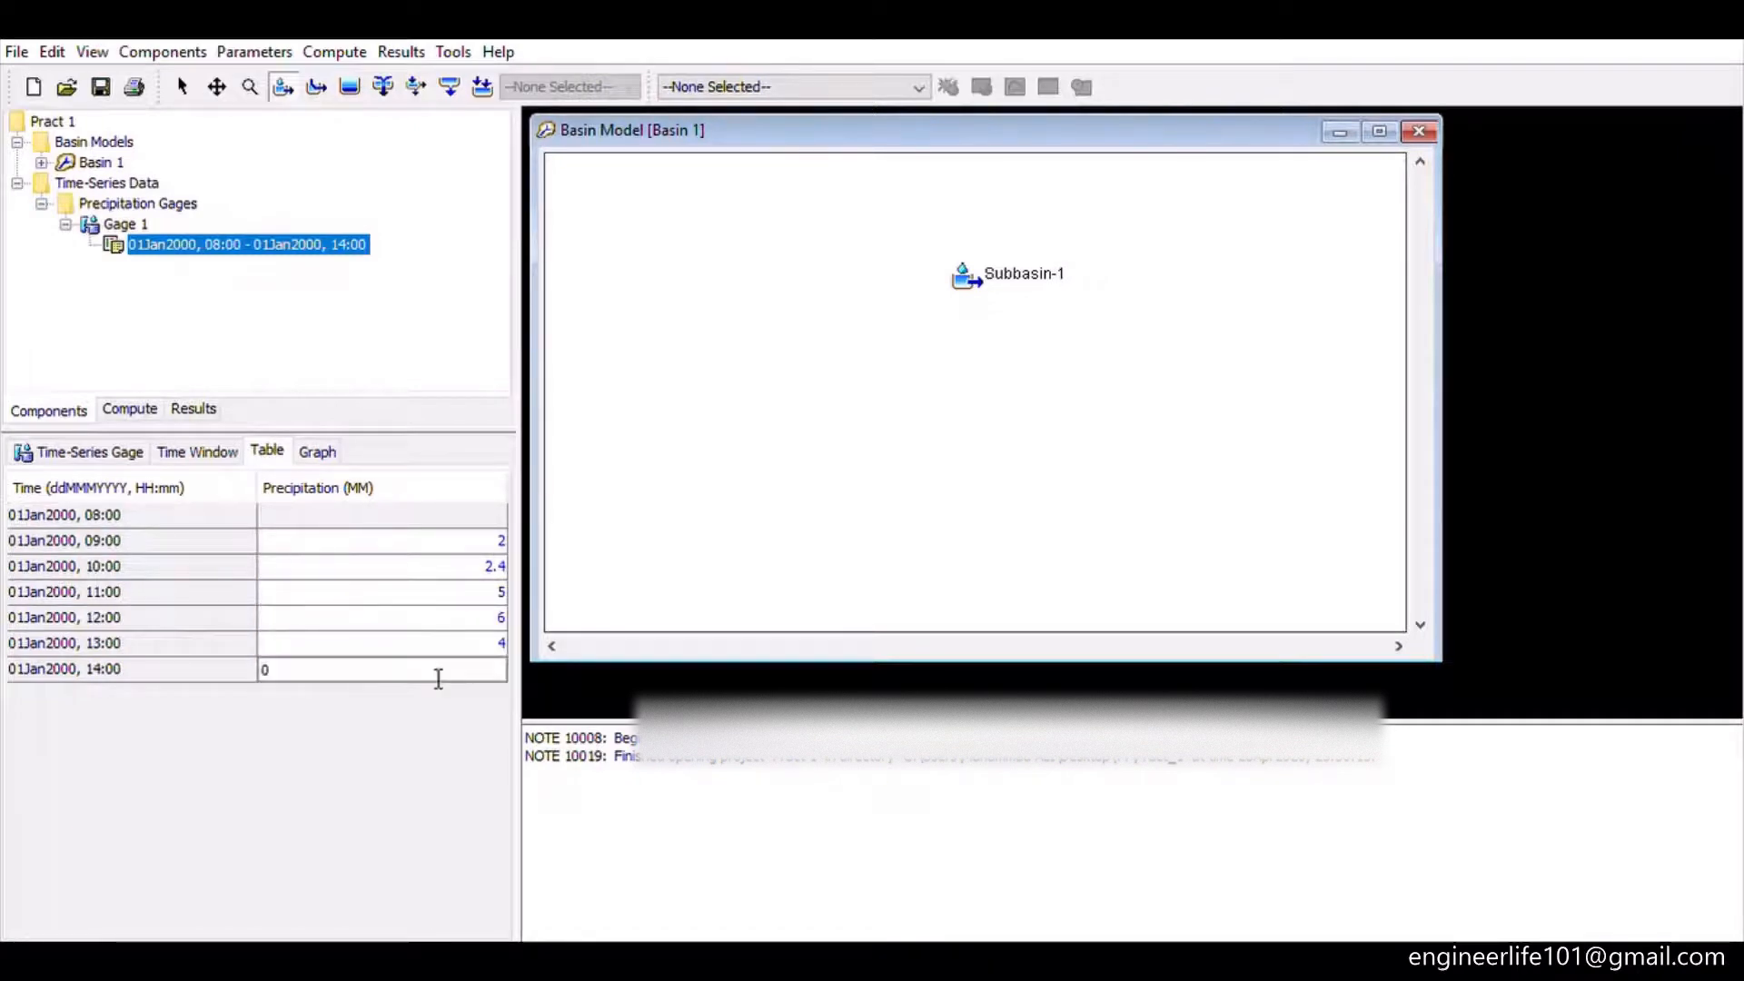
key("Return")
left_click(191, 564)
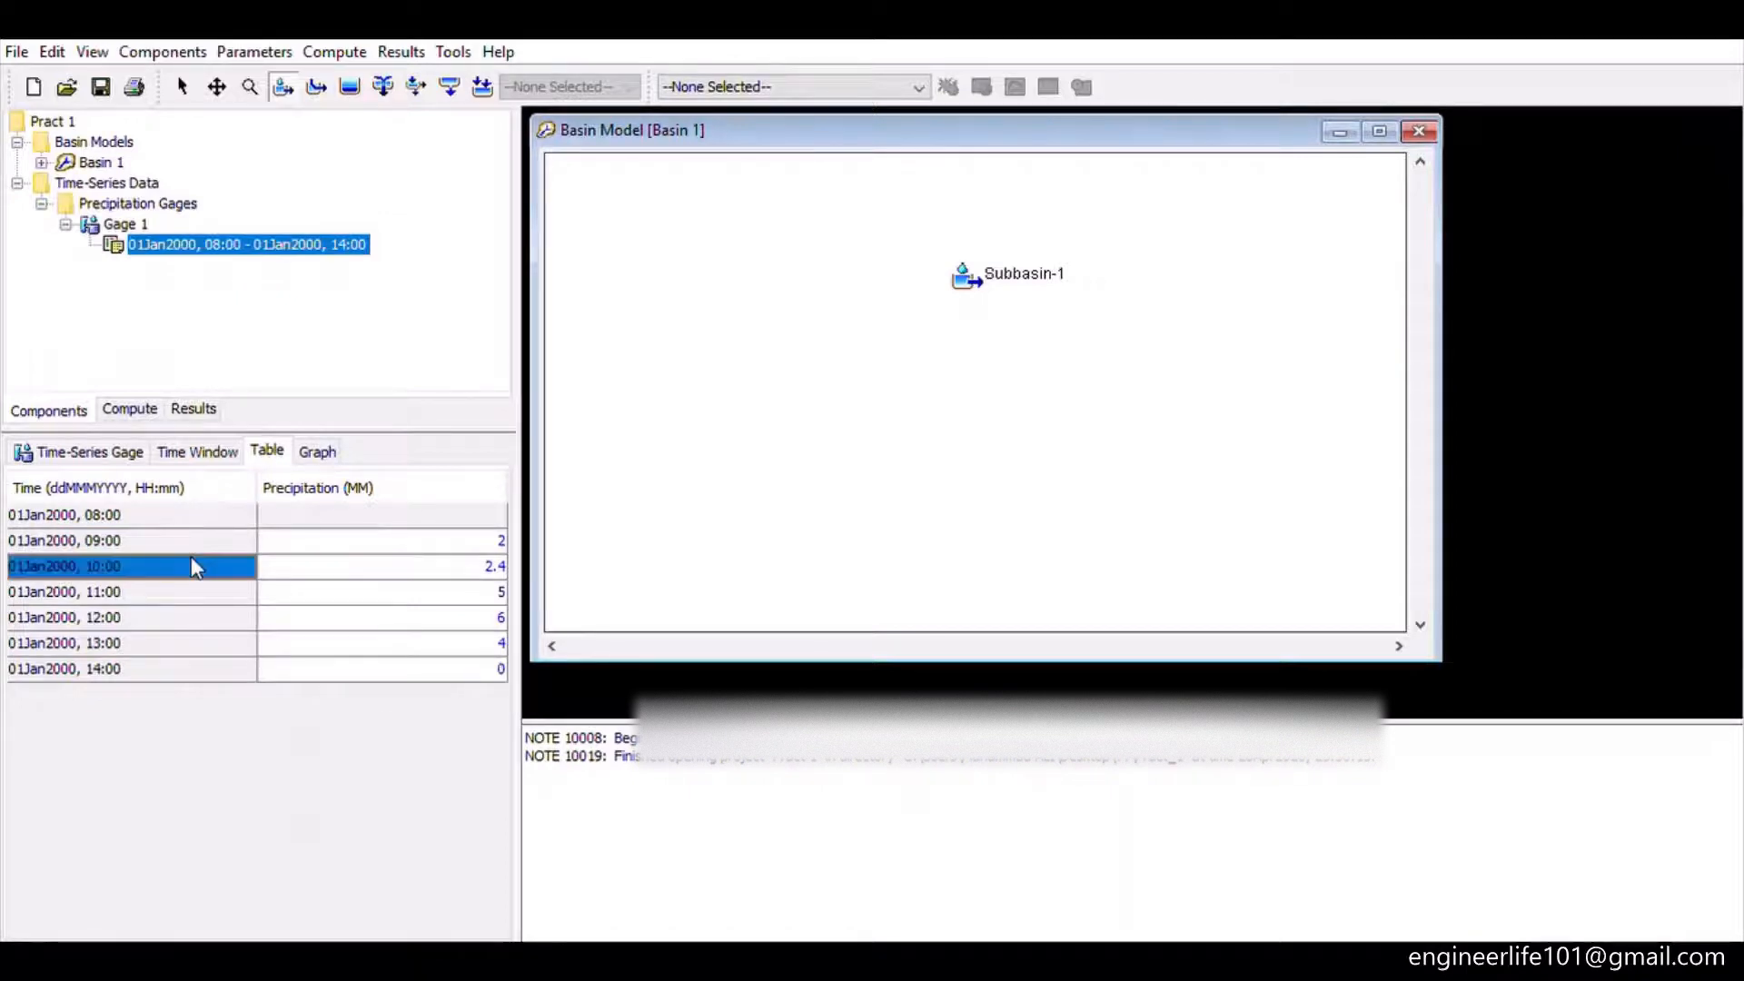
left_click(315, 452)
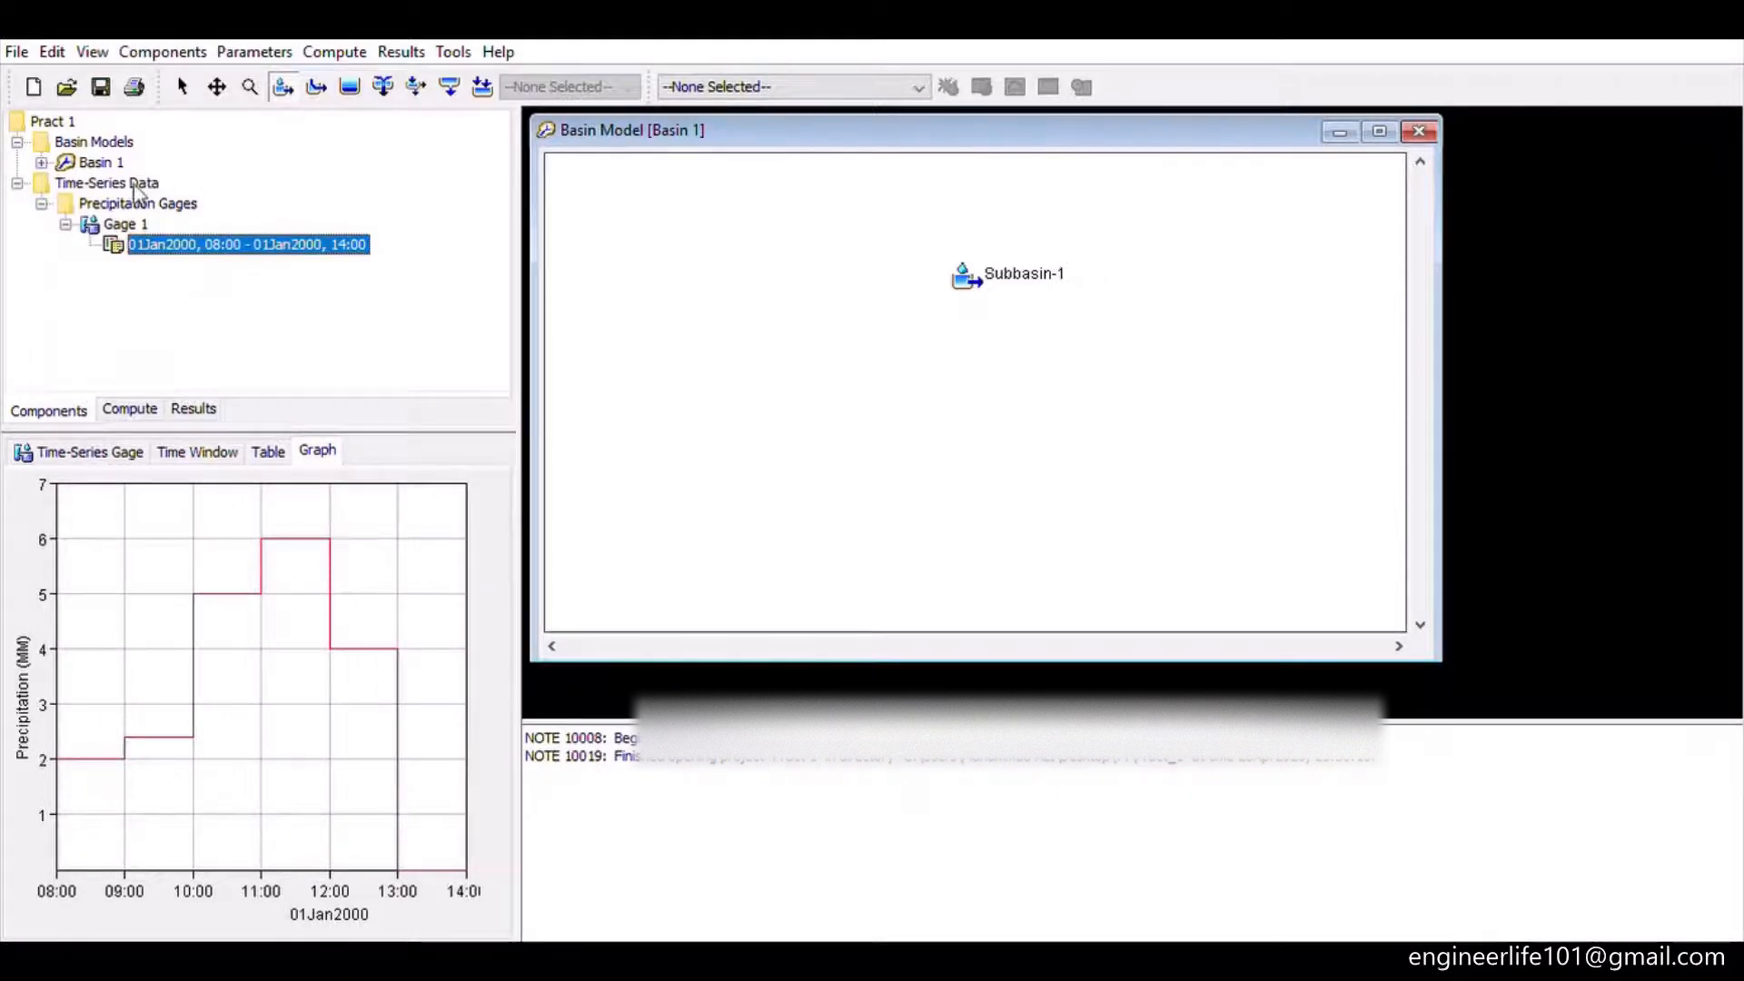
Step: Create a new meteorologic model with the default name
left_click(41, 205)
left_click(168, 51)
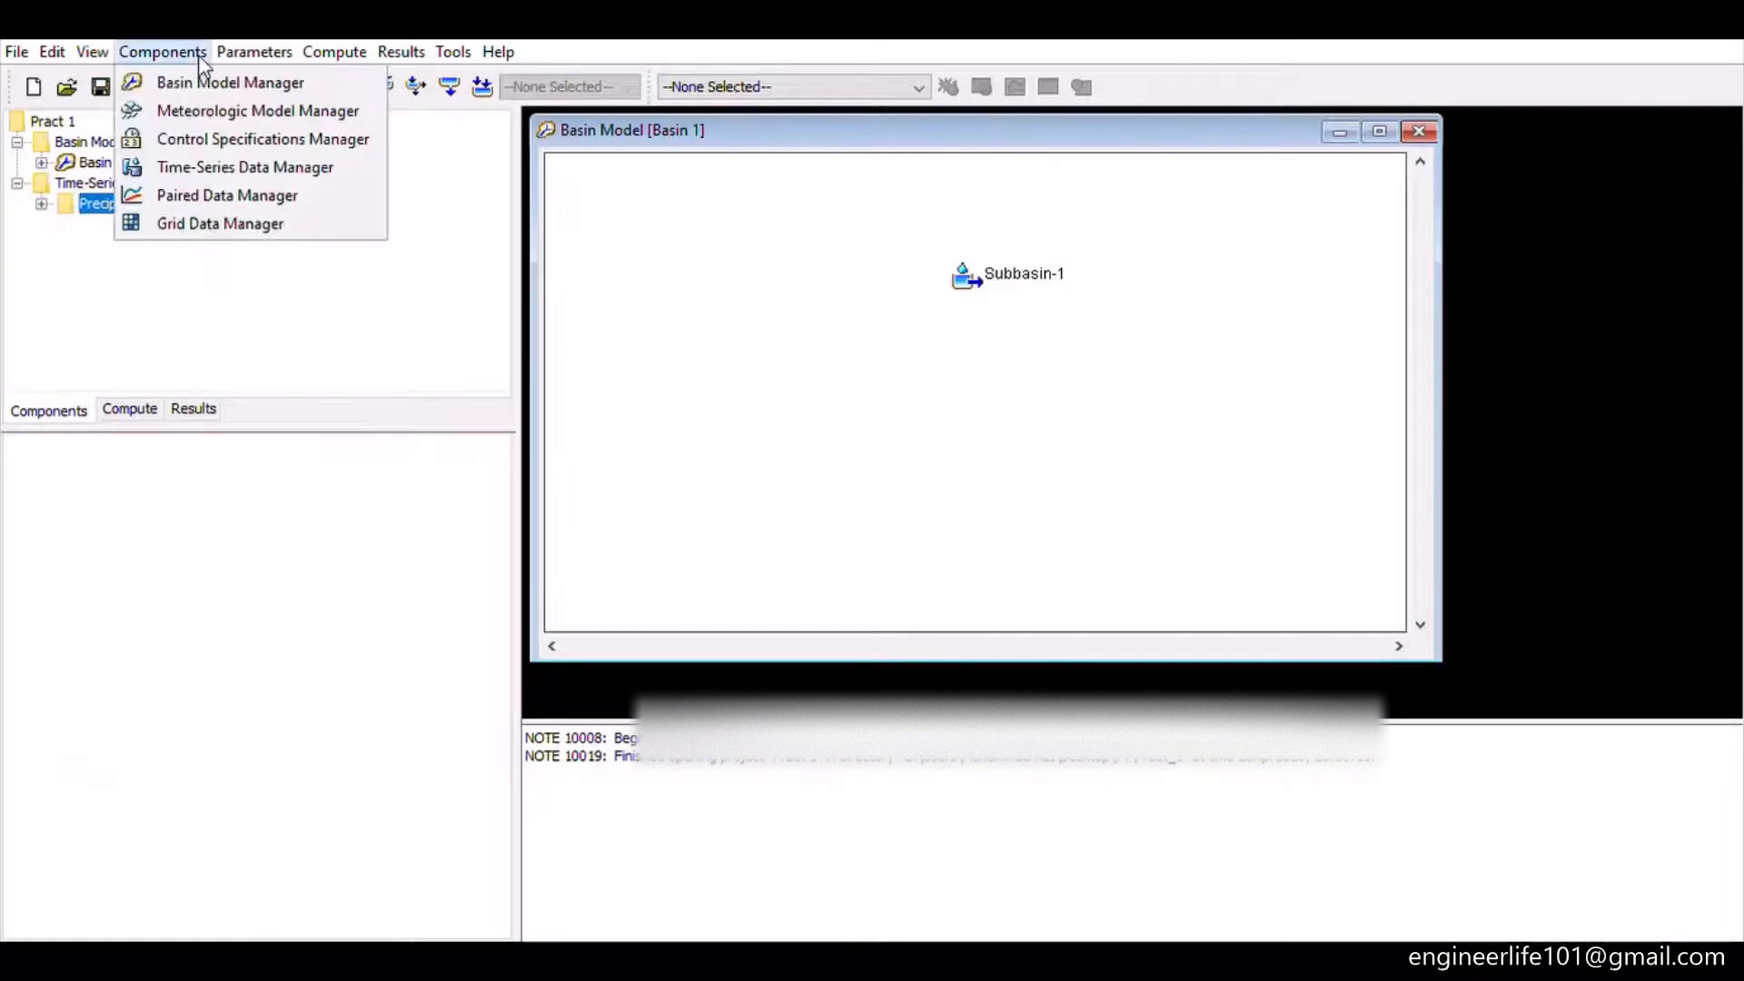
left_click(251, 122)
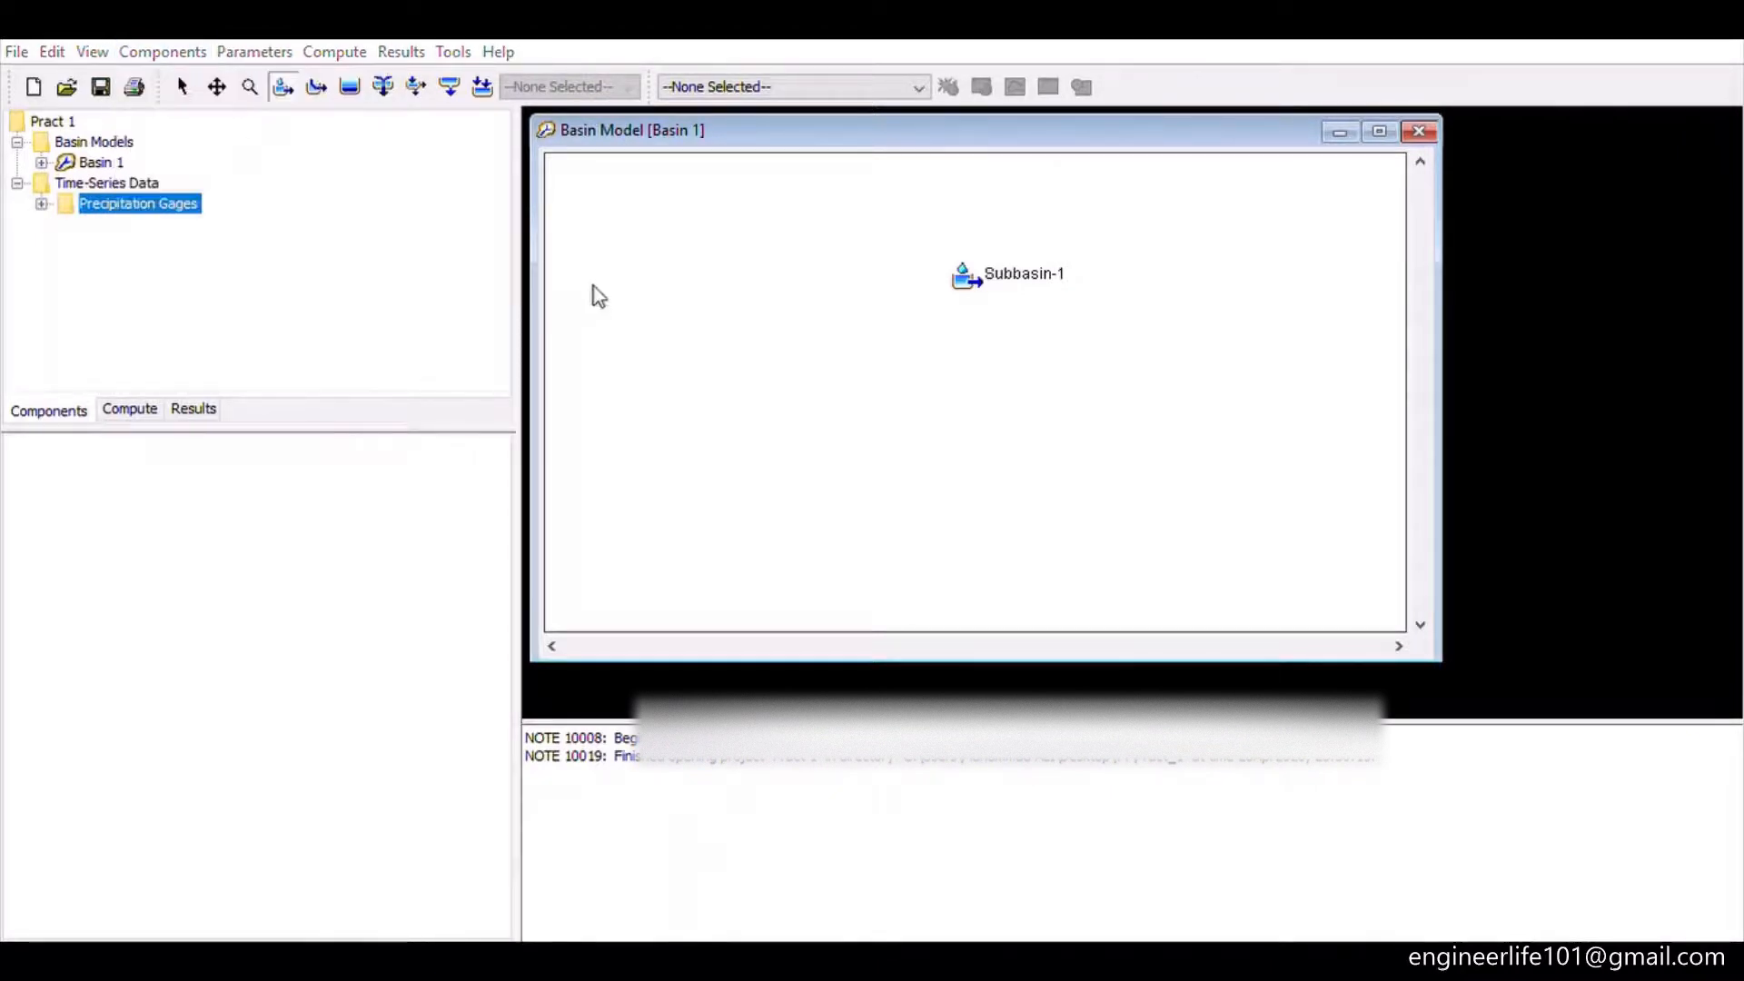
left_click(596, 439)
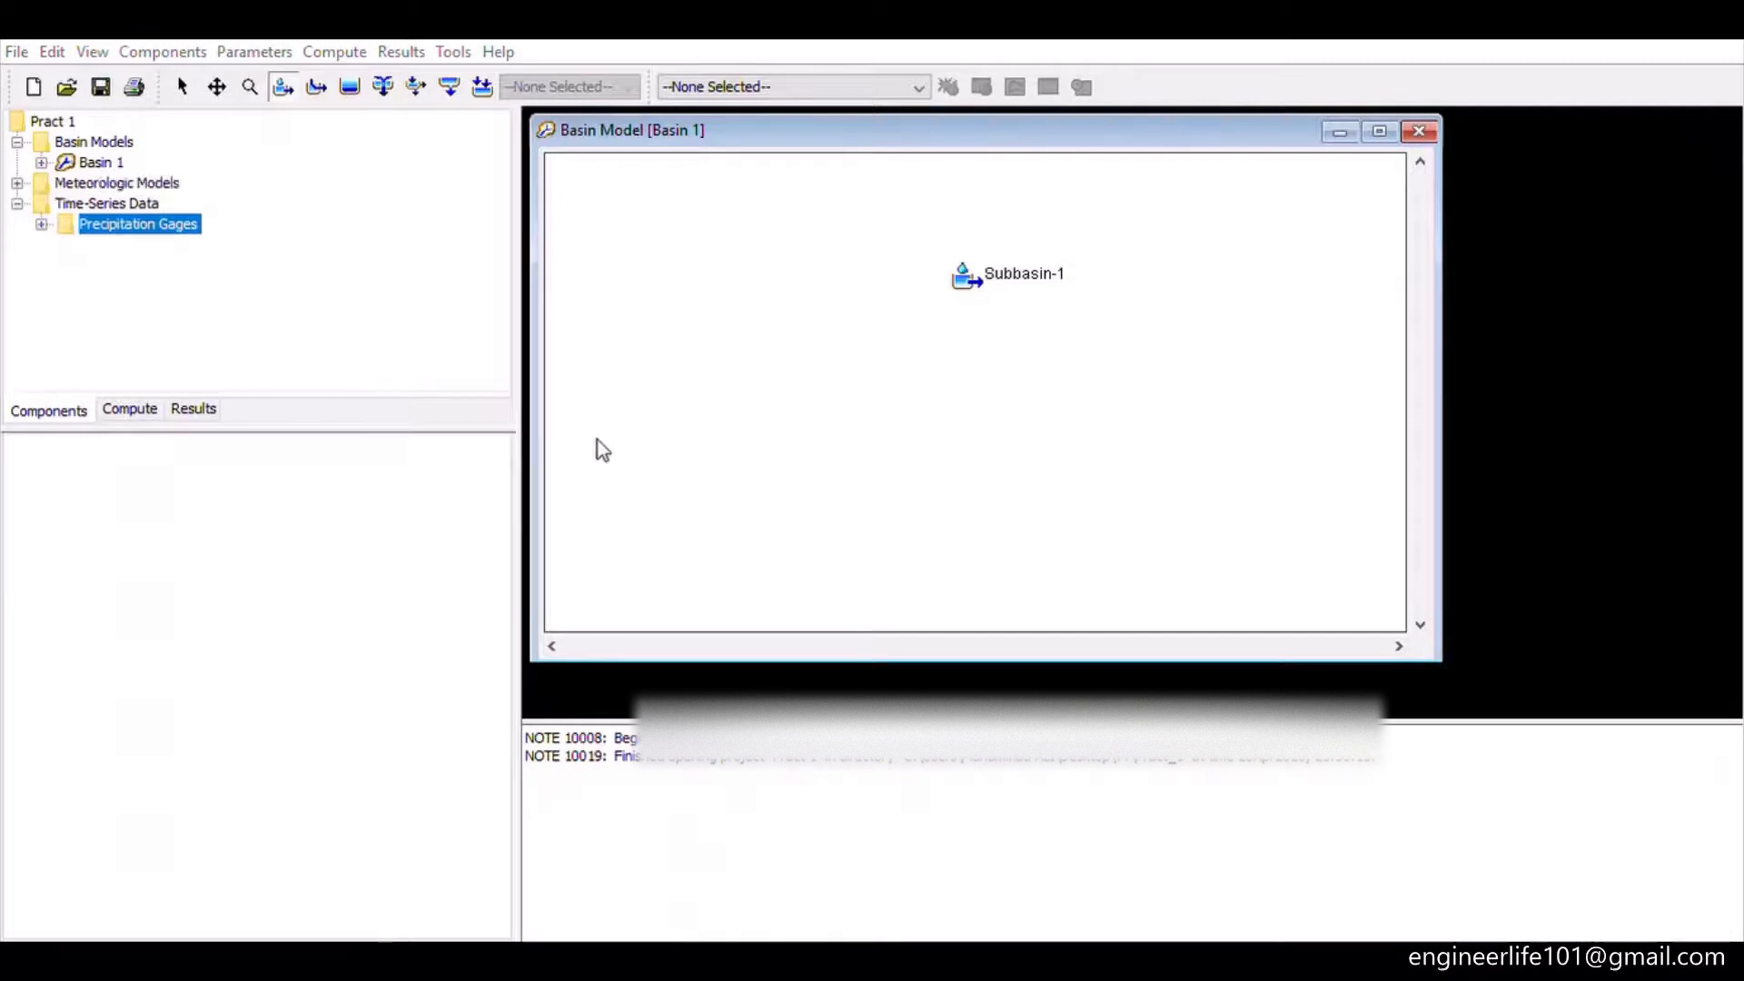
left_click(685, 202)
Step: Set Met 1's precipitation method to Specified Hyetograph and its missing-data replacement to Set To Default
left_click(17, 204)
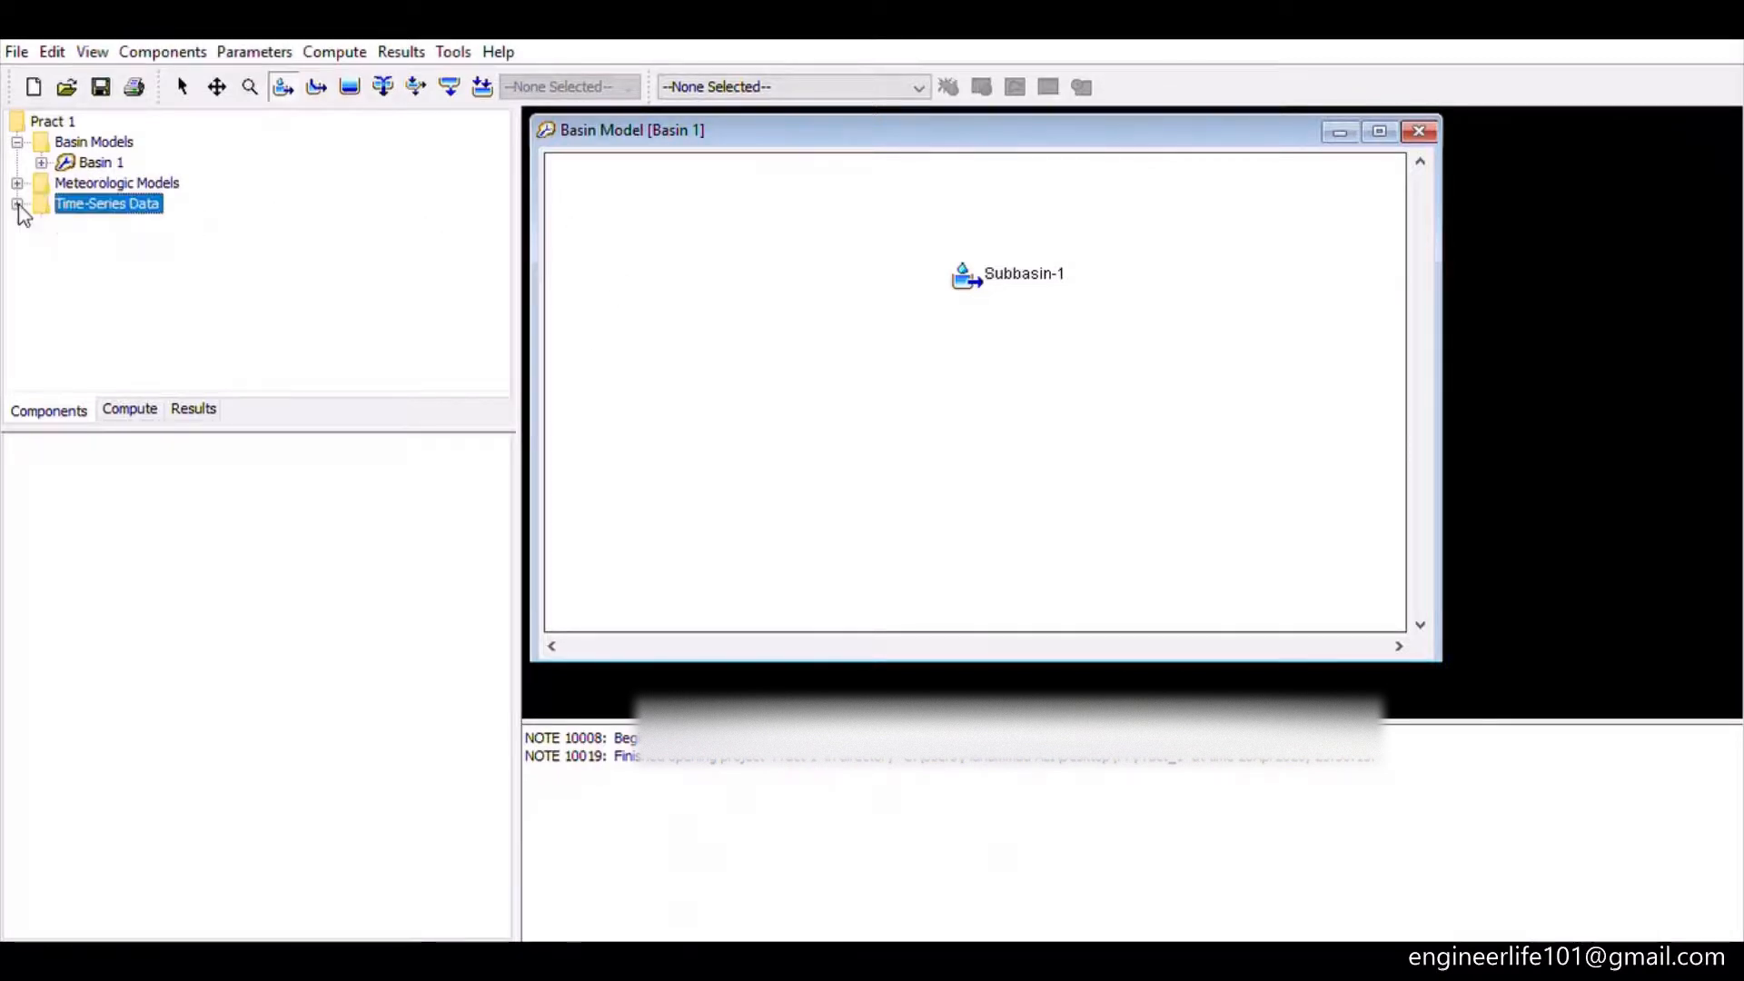
double_click(103, 185)
left_click(97, 203)
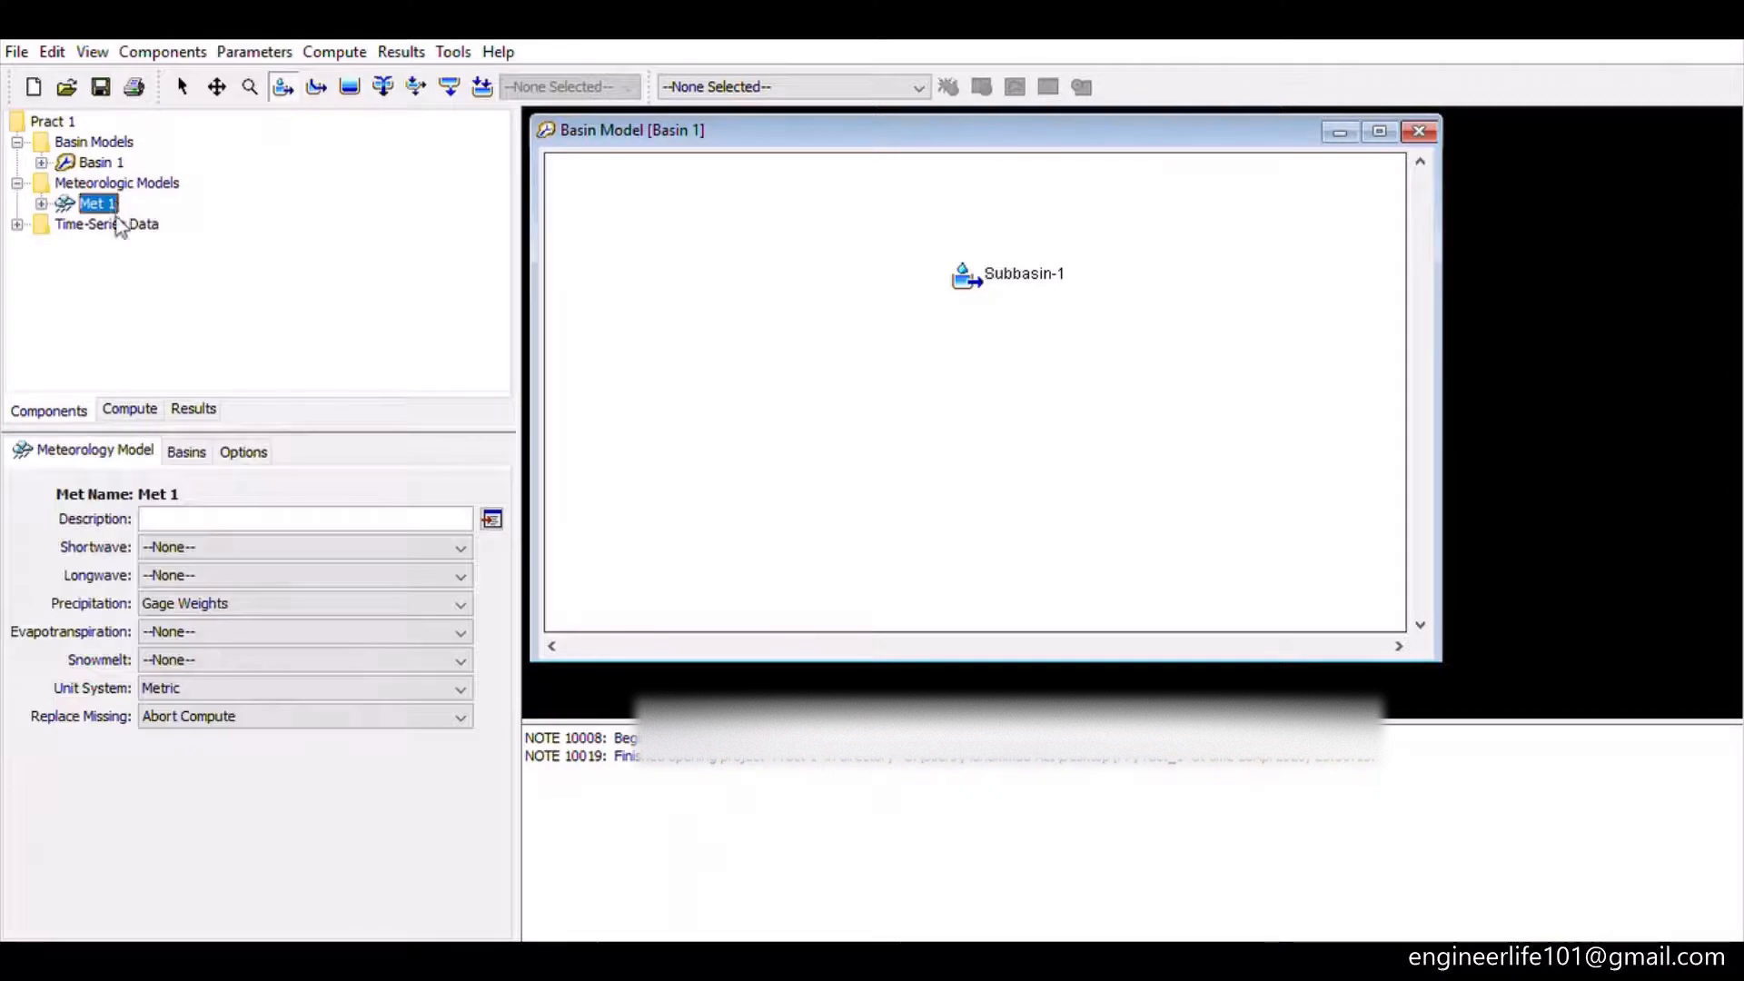
left_click(212, 604)
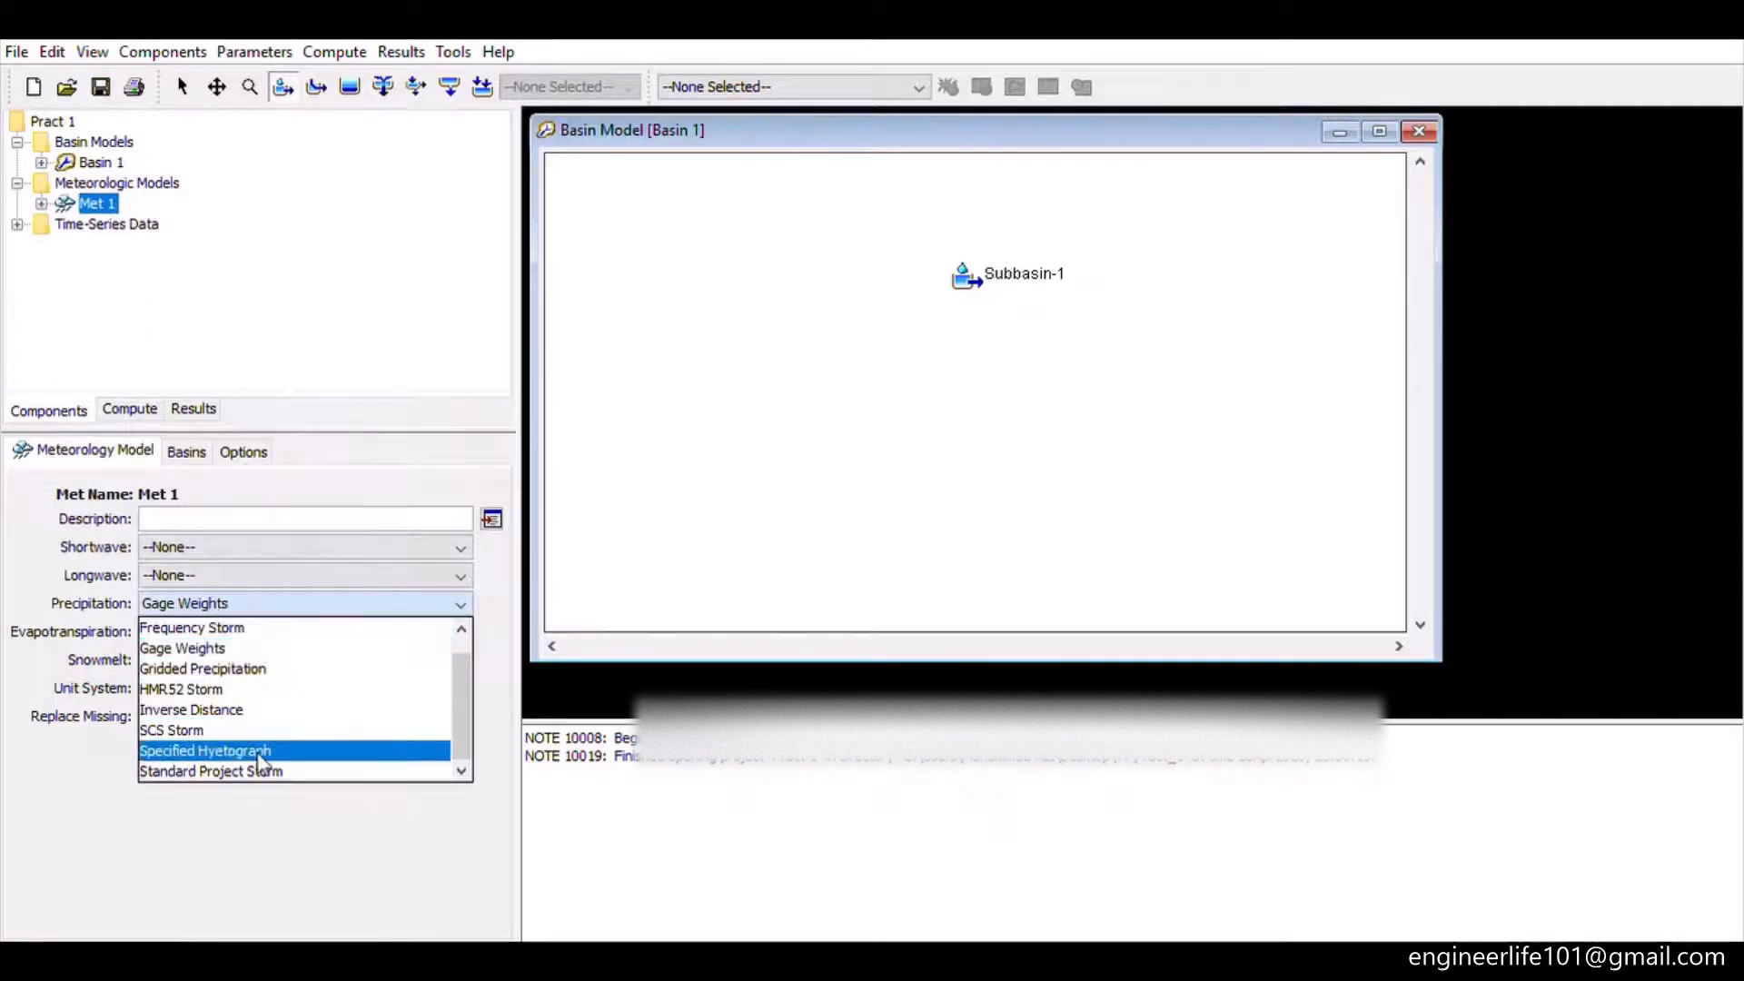
left_click(232, 753)
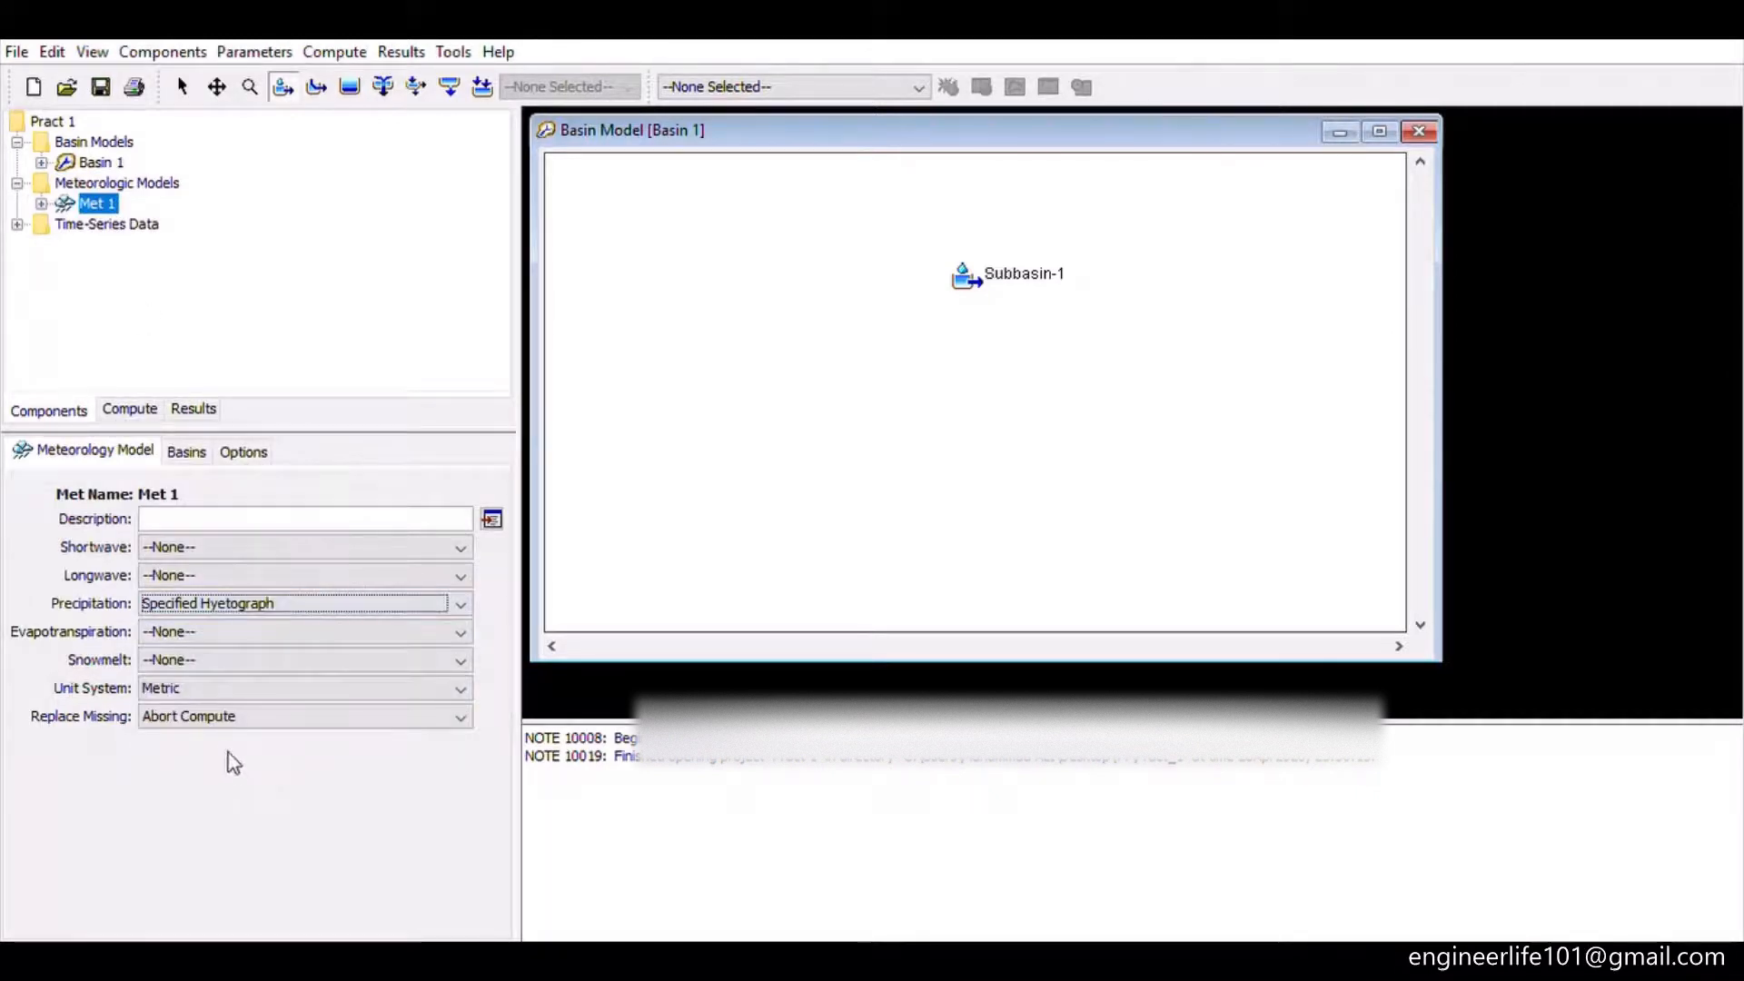
left_click(202, 716)
left_click(223, 763)
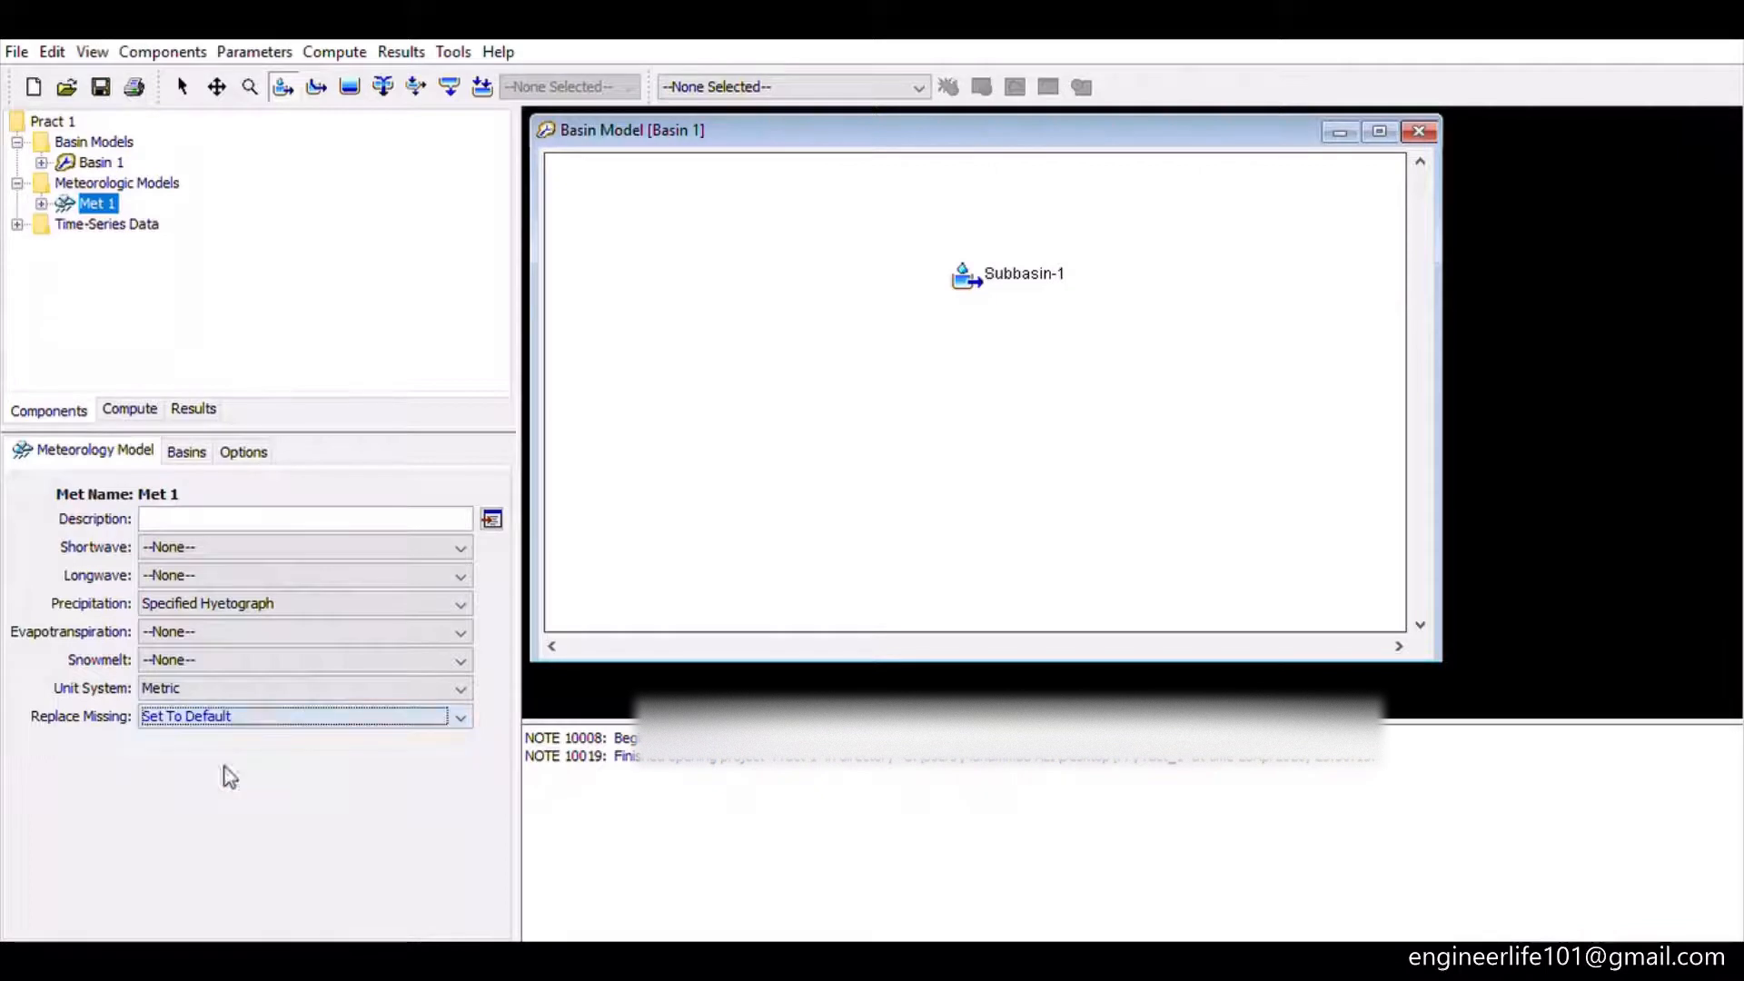
Step: Set Met 1 to include the subbasins of Basin 1
left_click(189, 454)
left_click(304, 543)
left_click(327, 560)
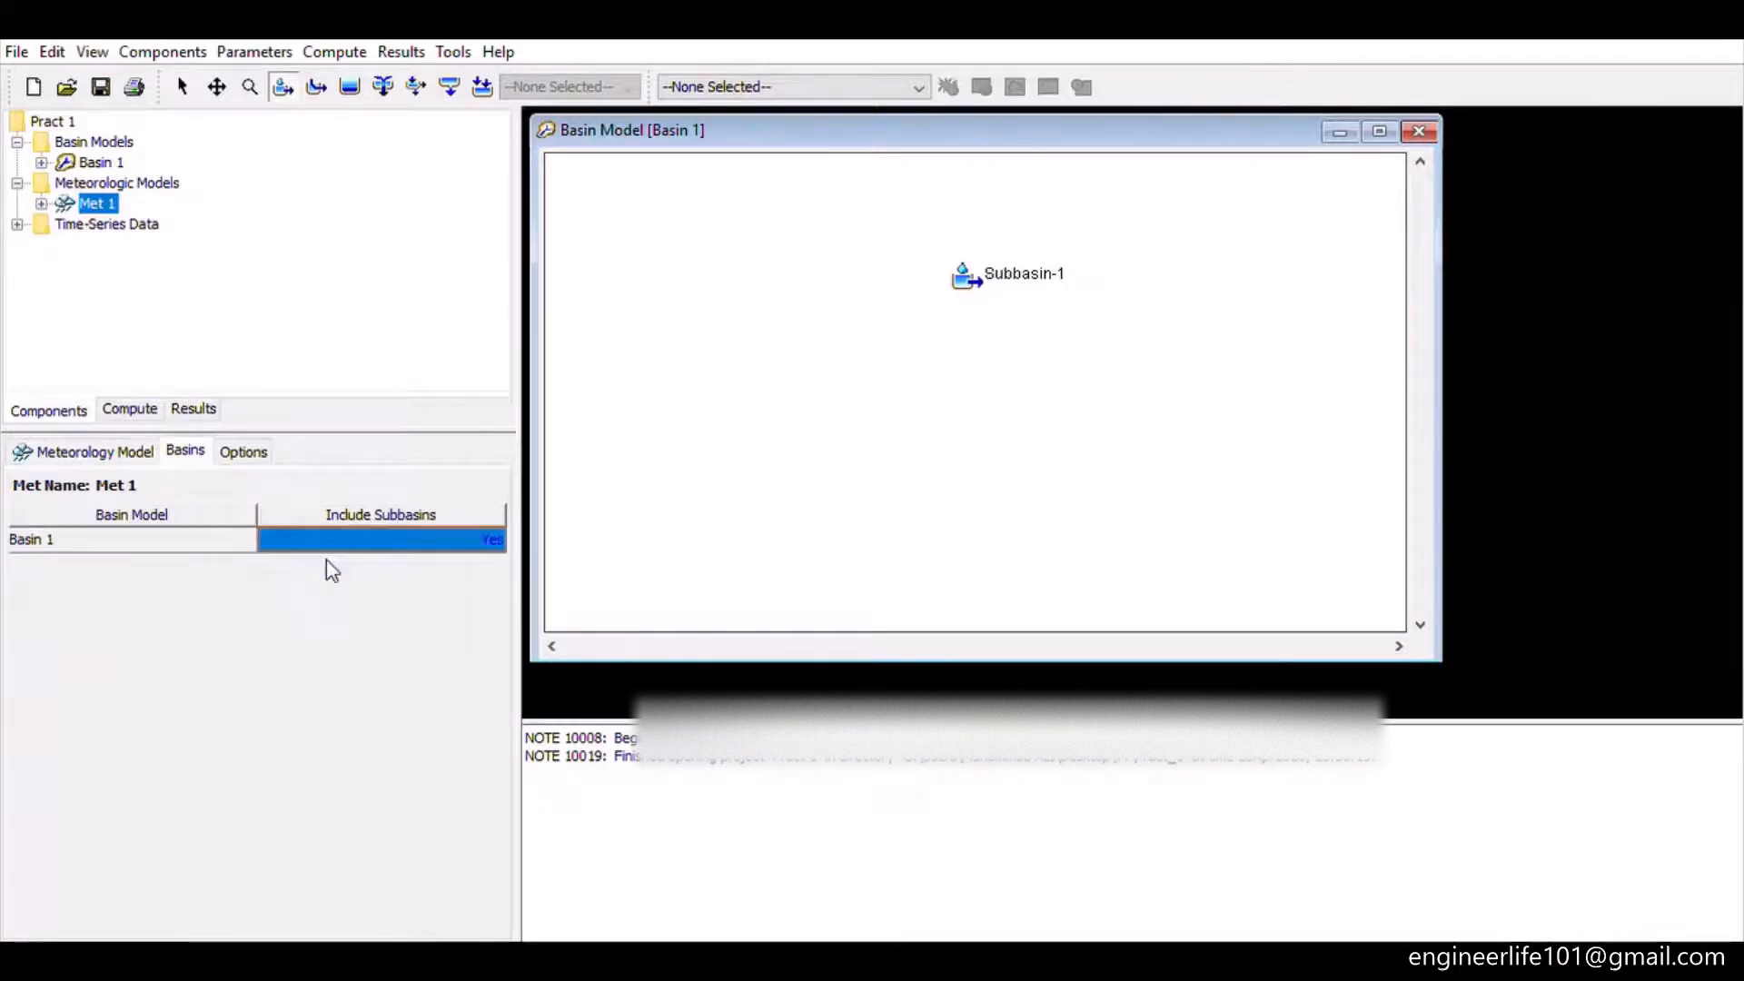
Step: Assign Gage 1 to Subbasin-1 in Met 1's specified hyetograph
left_click(124, 229)
double_click(95, 203)
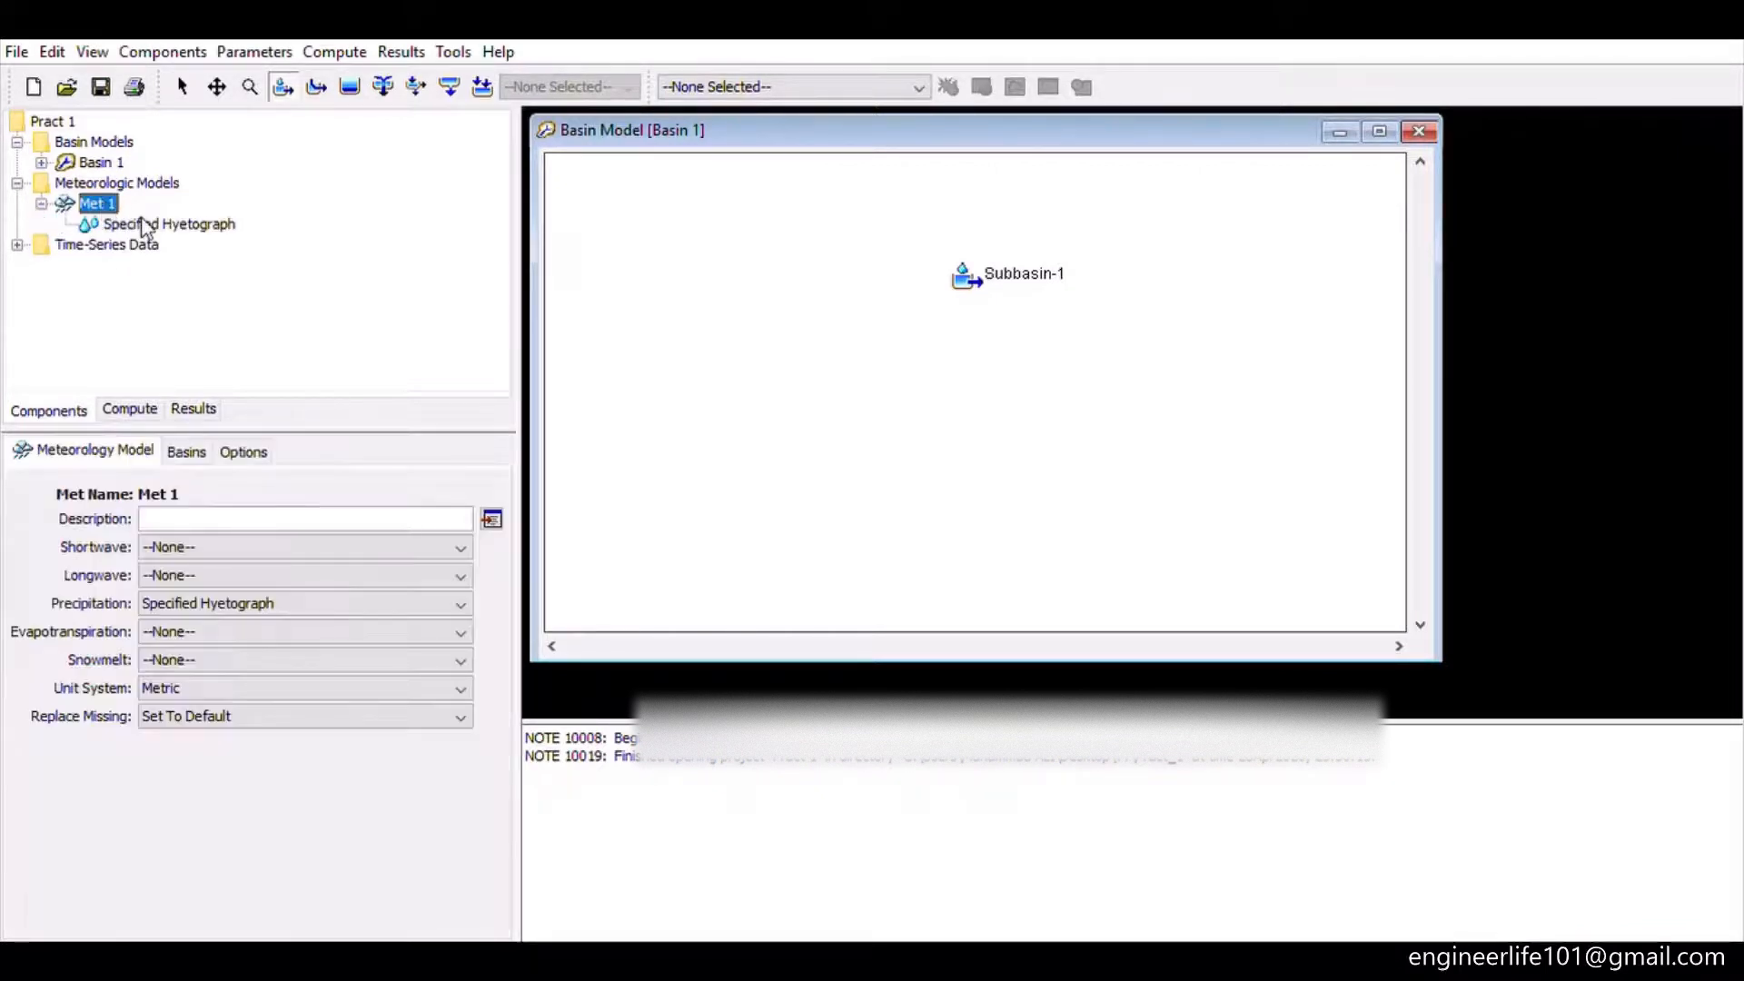
left_click(143, 224)
left_click(362, 539)
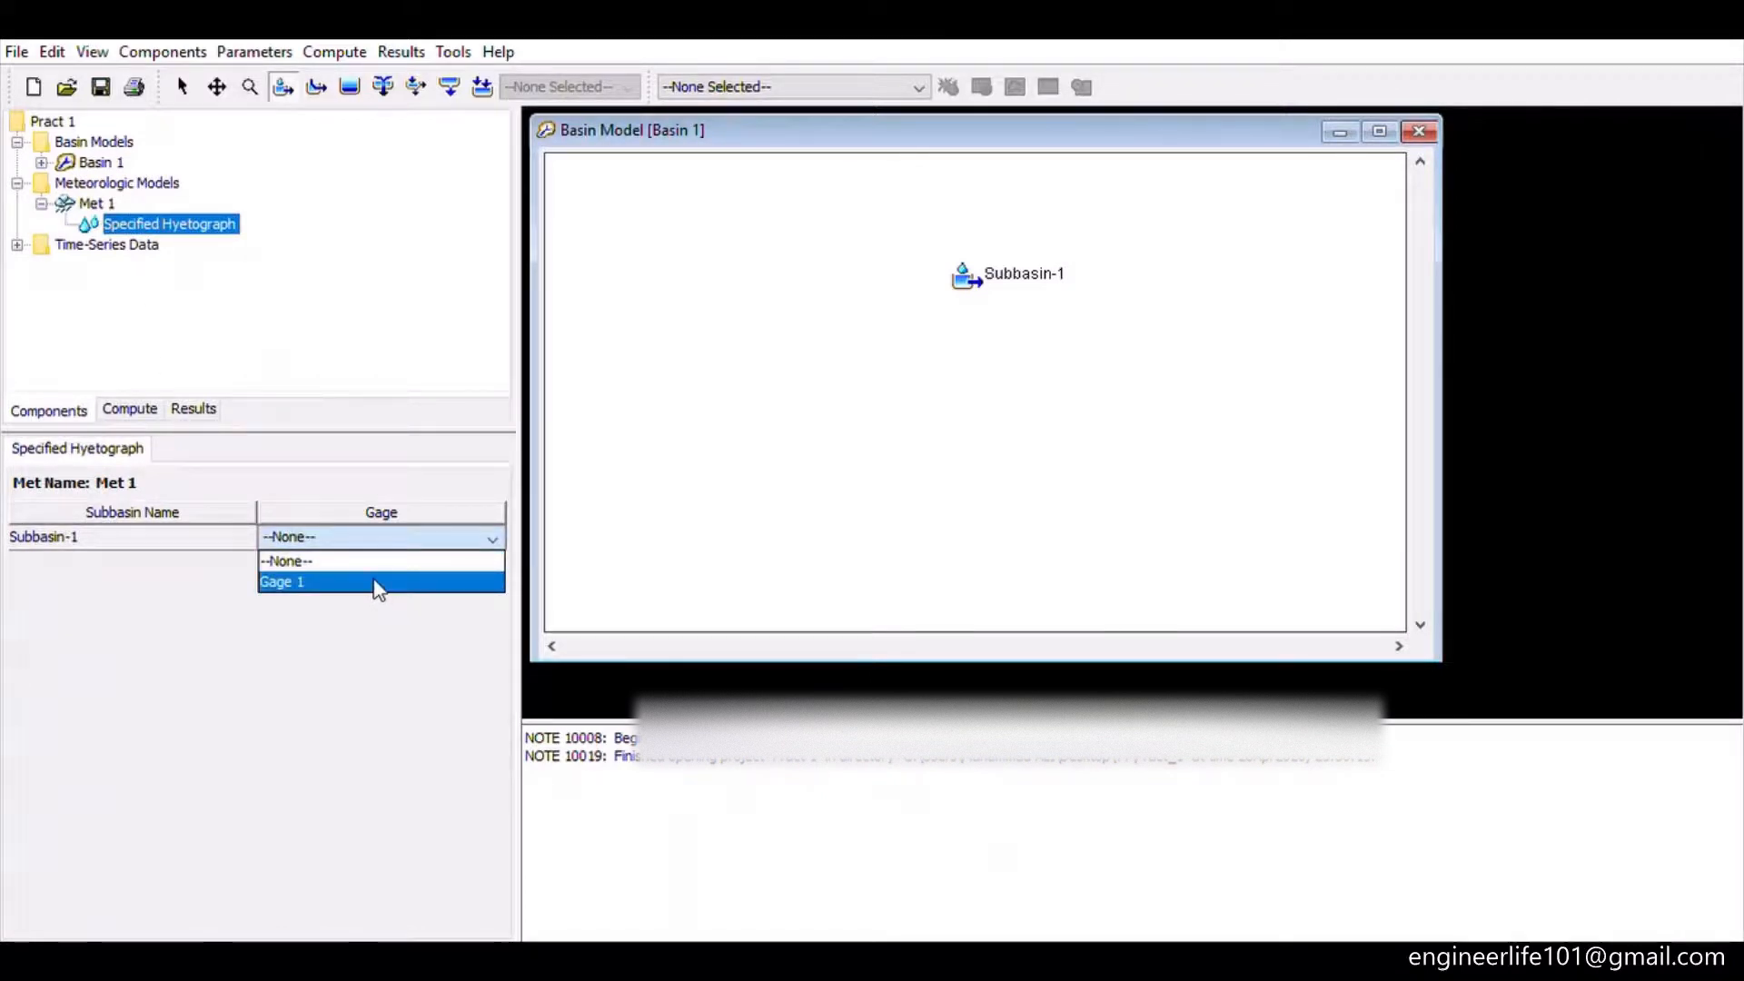
left_click(376, 586)
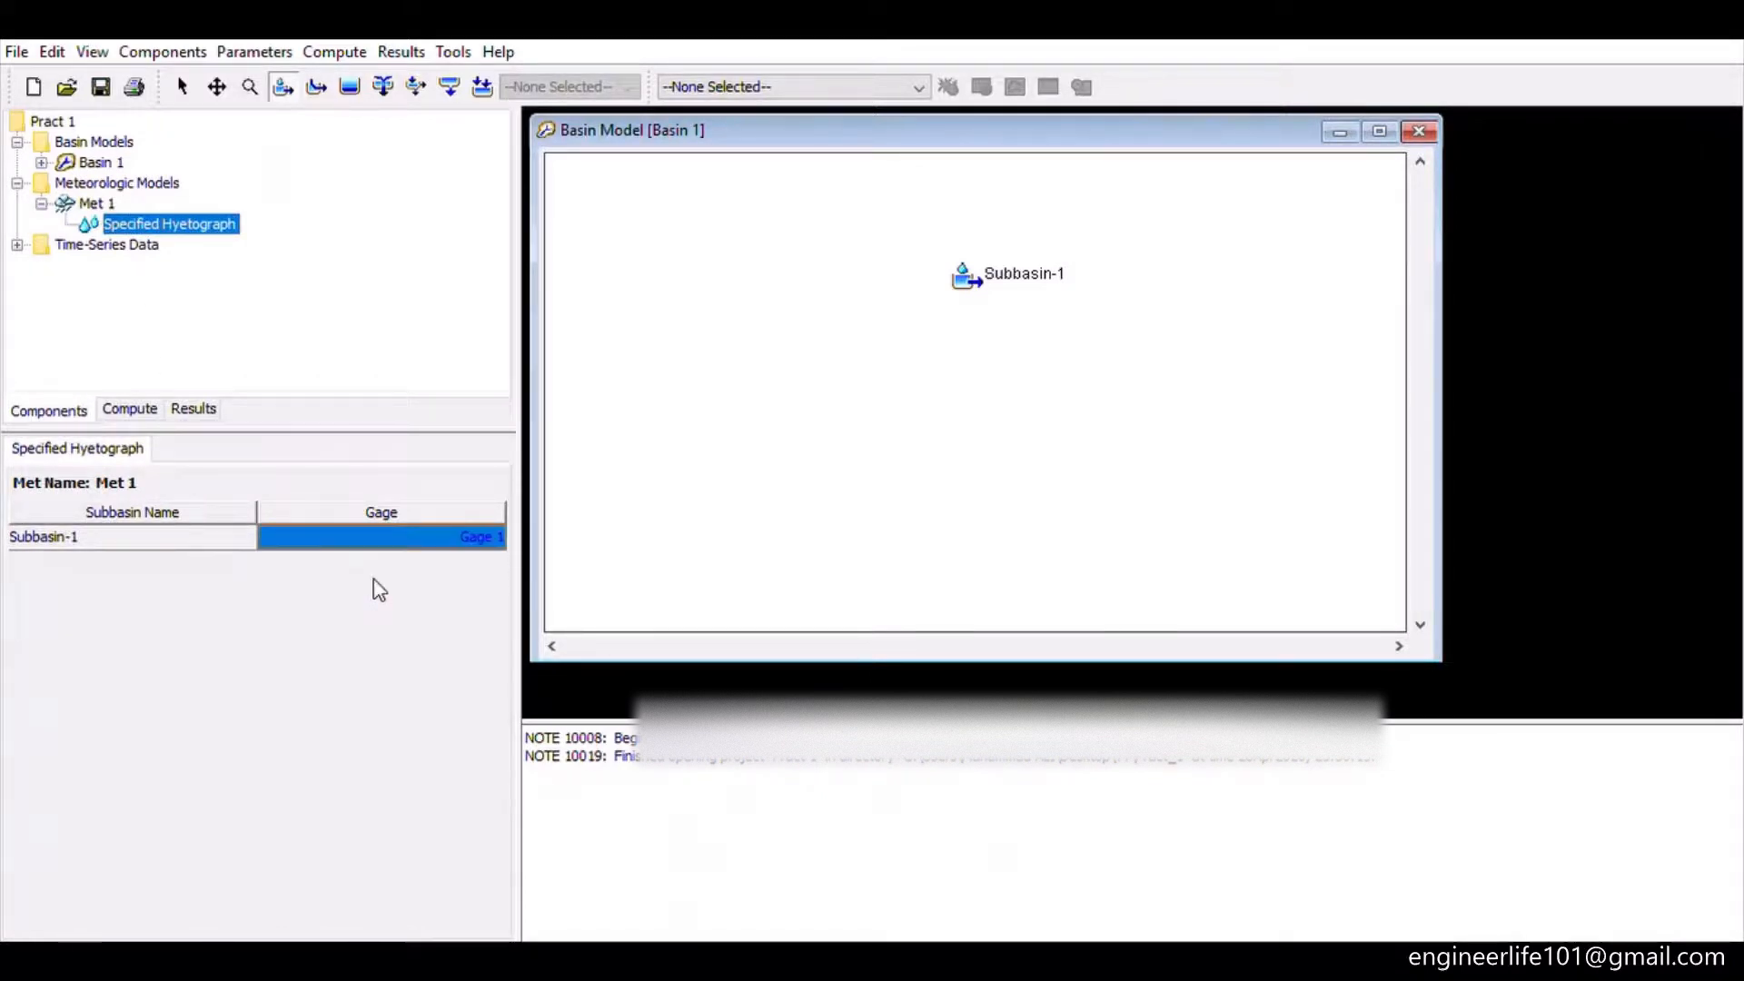
Step: Create new control specifications with the default name and open their settings
left_click(118, 247)
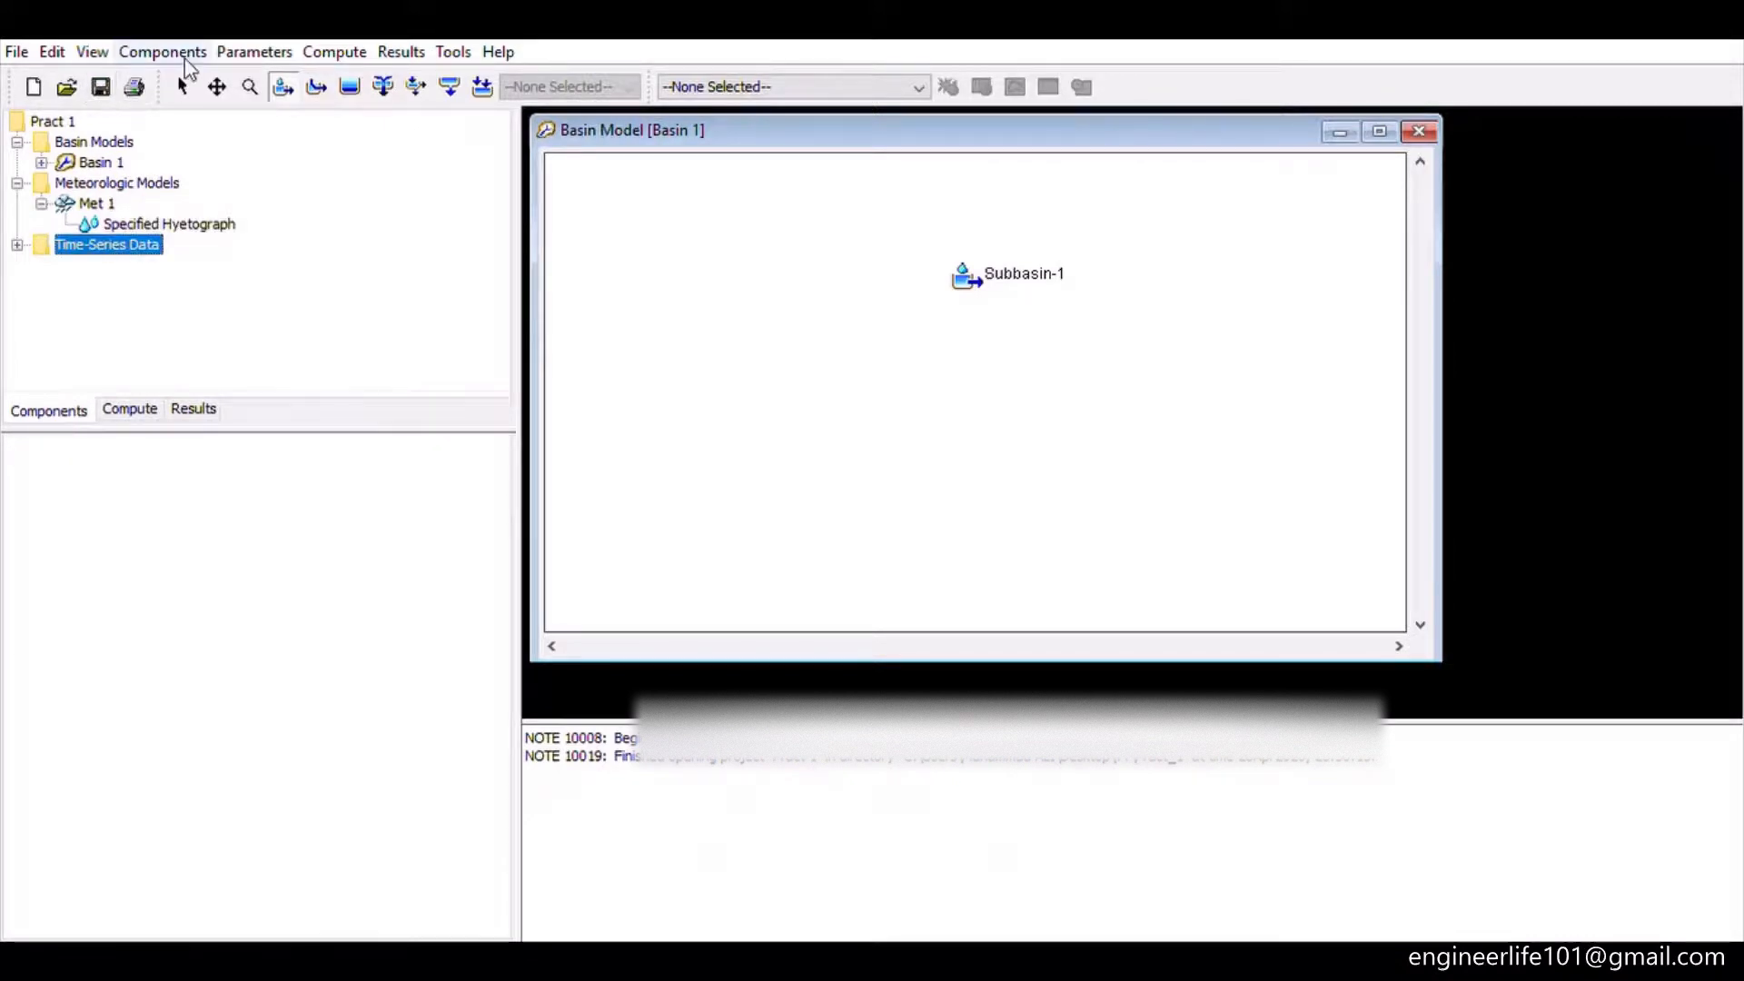
left_click(183, 57)
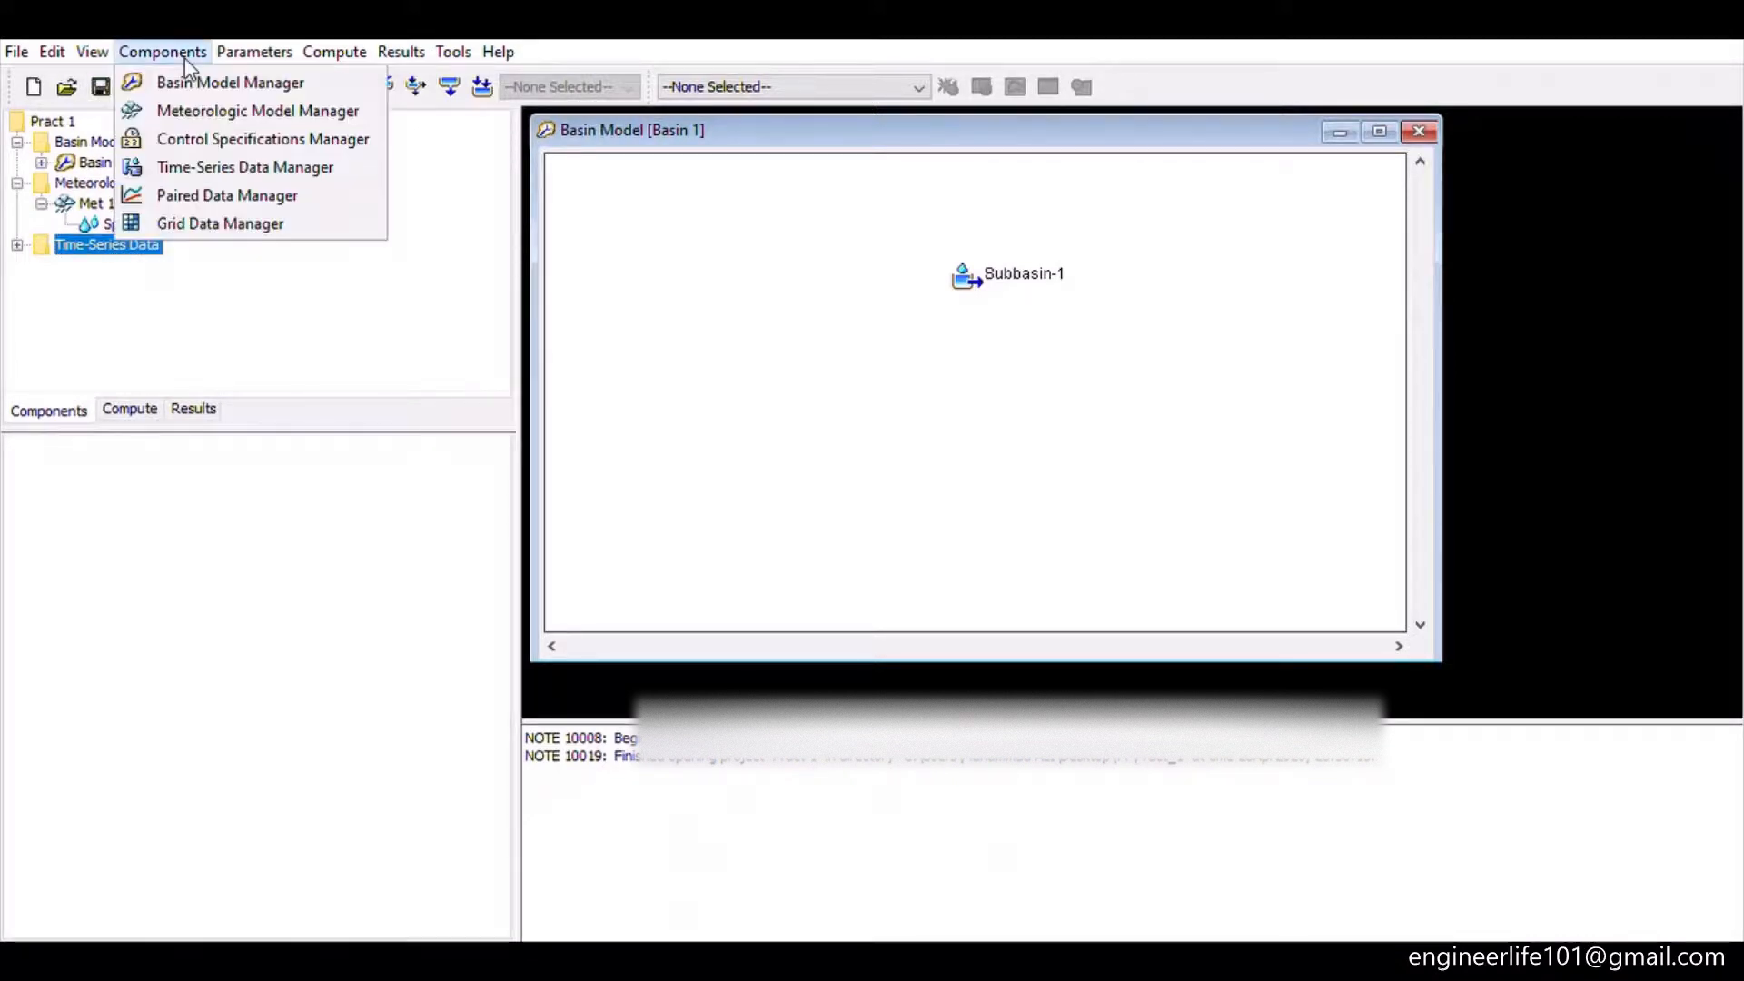
left_click(245, 141)
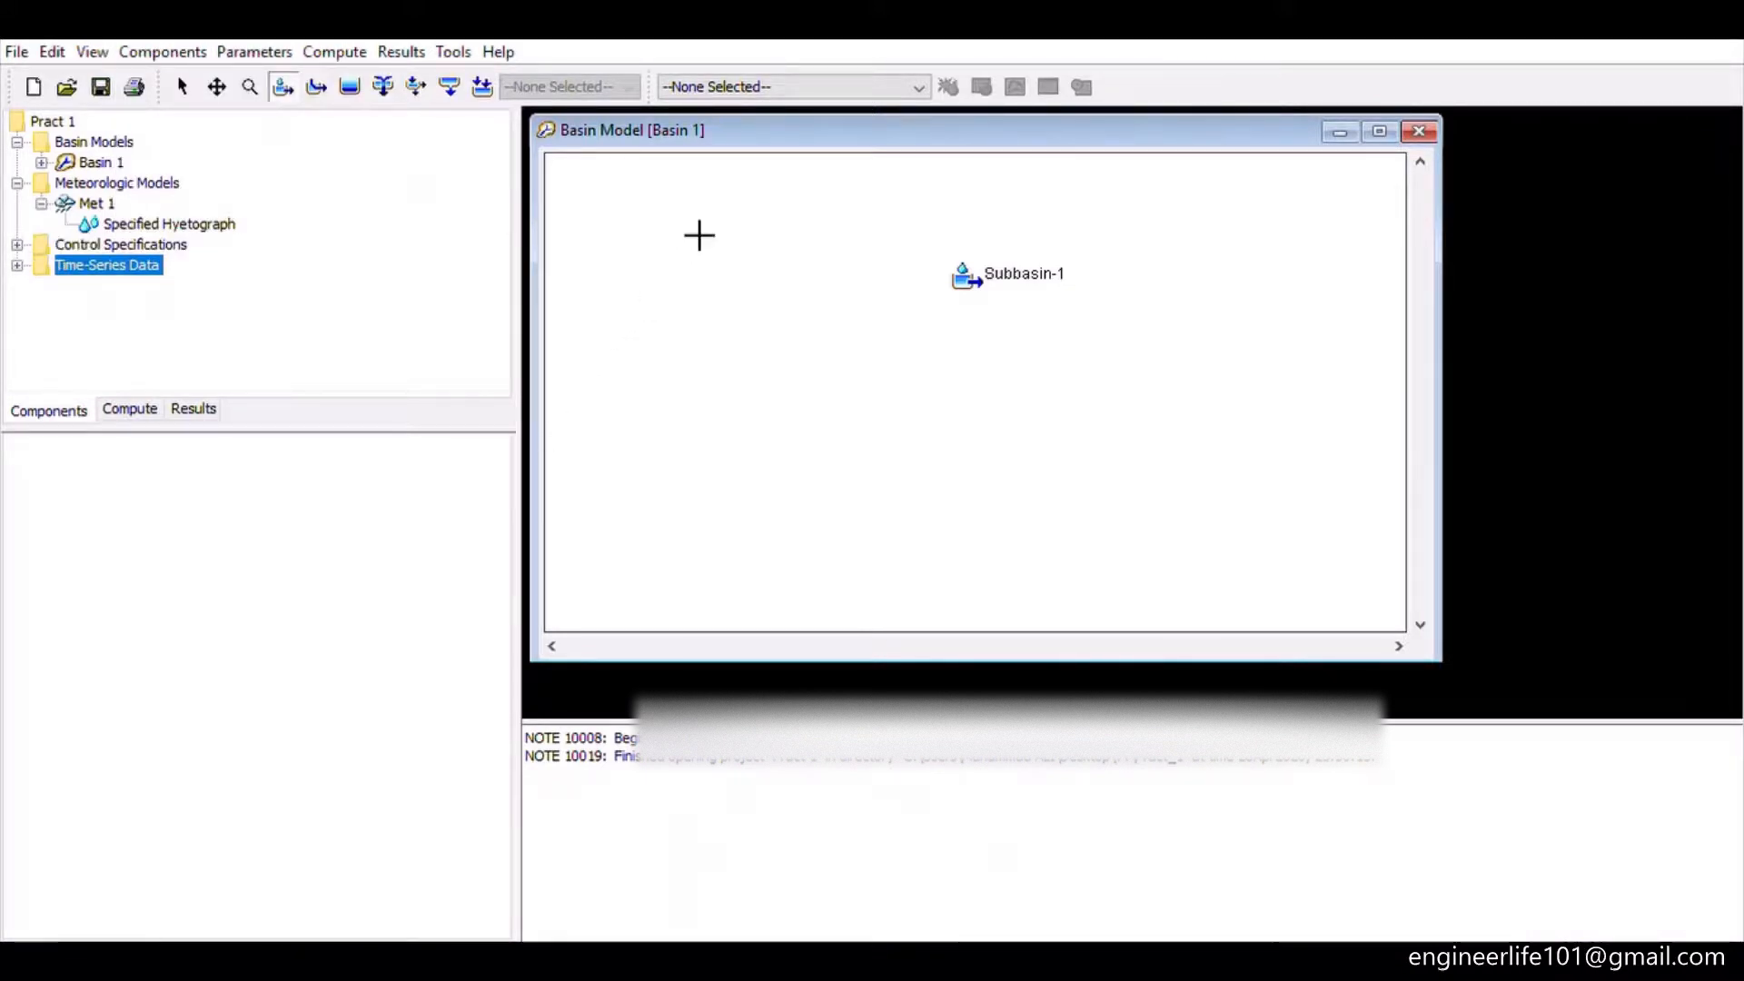
double_click(88, 247)
left_click(109, 265)
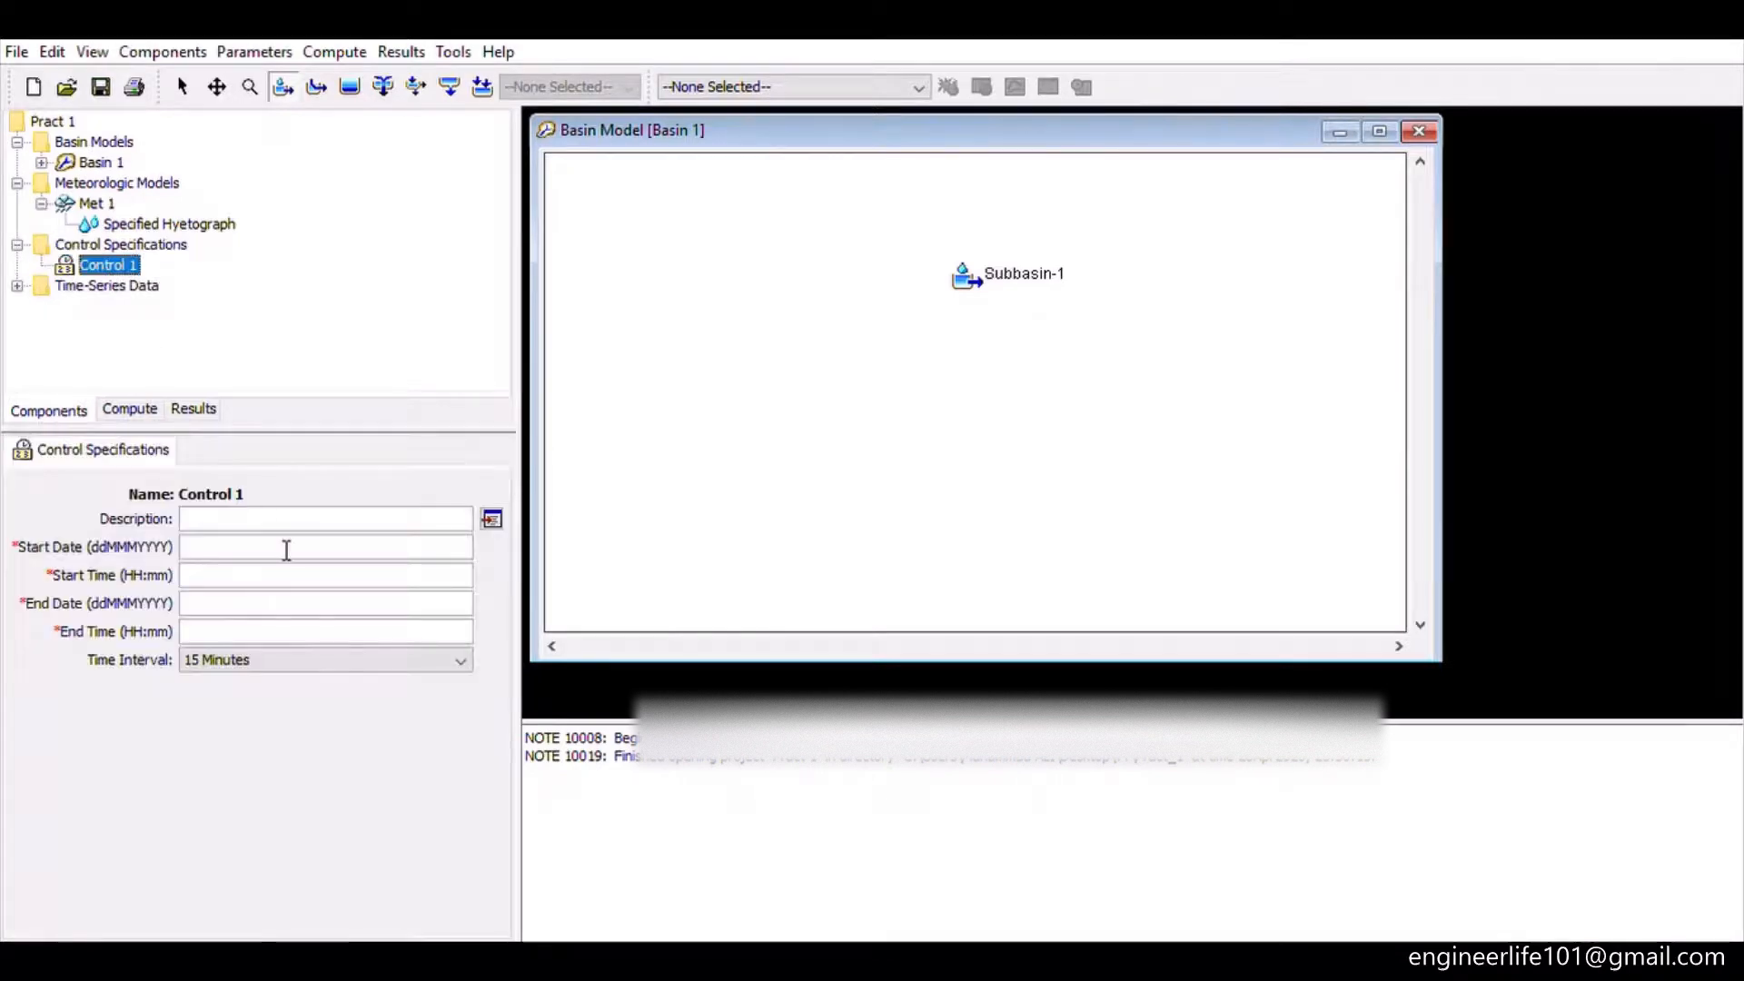
Step: Describe Control 1 as Run 1 and set its start to 01Jan2000 at 09:00
left_click(263, 527)
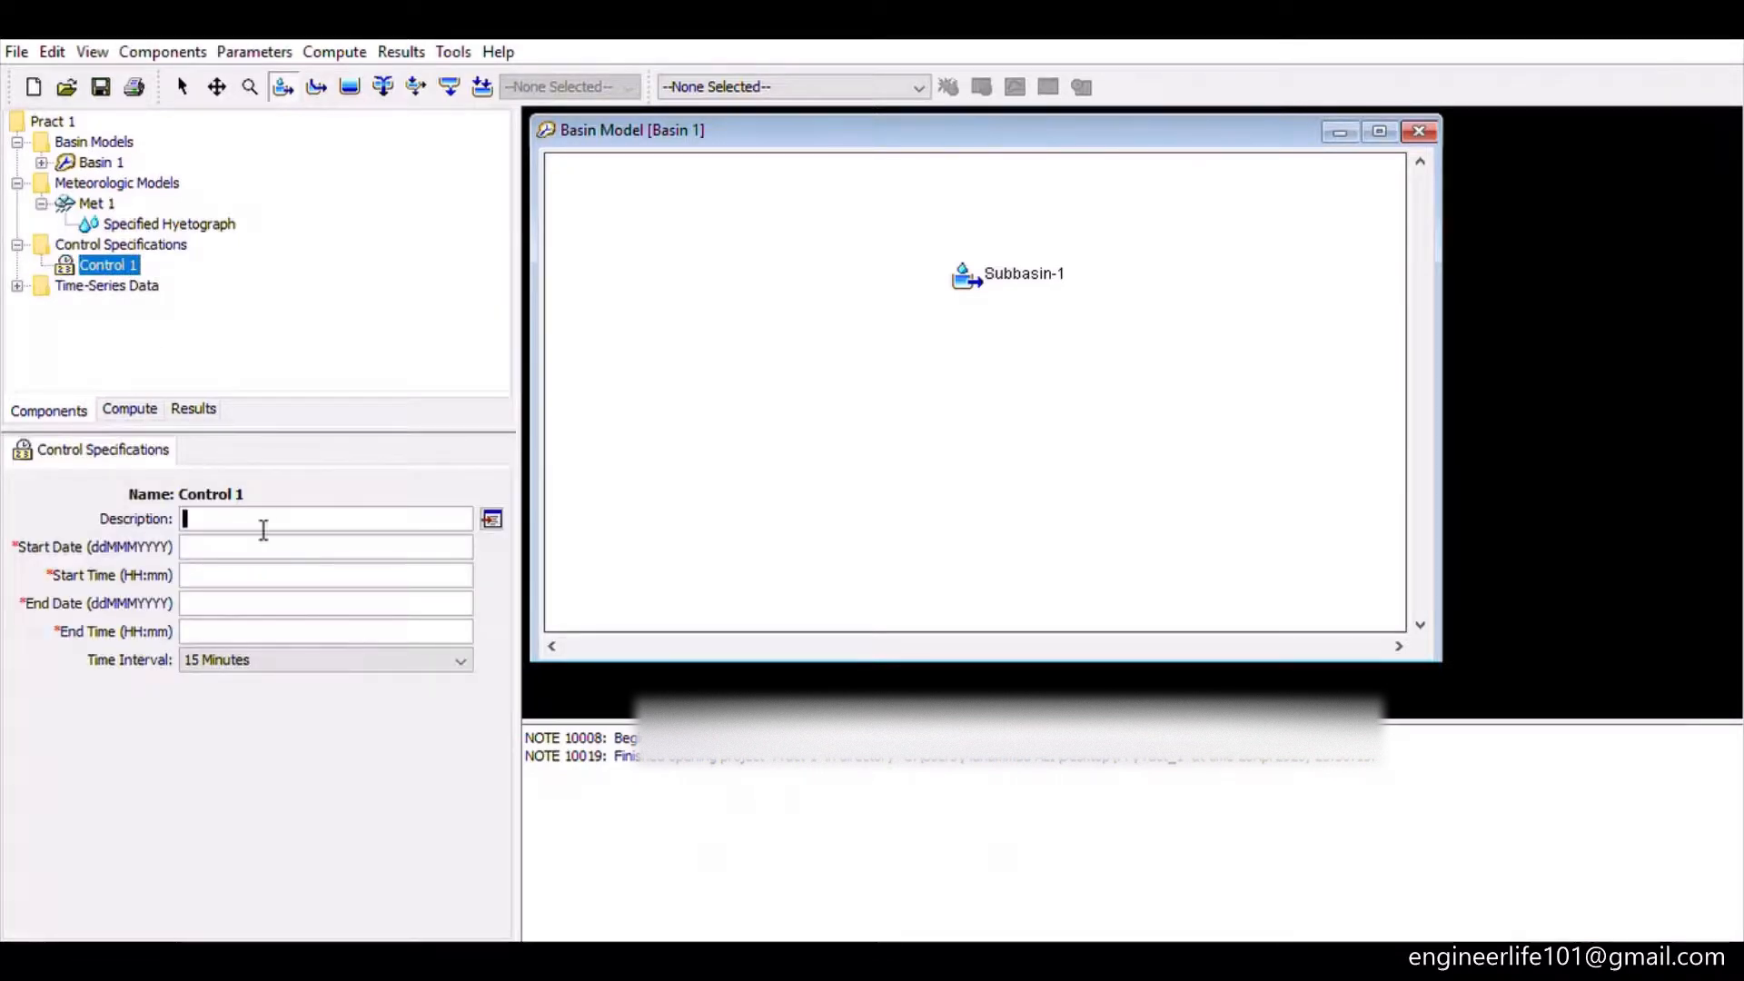
type("Run 1")
left_click(277, 552)
type("0")
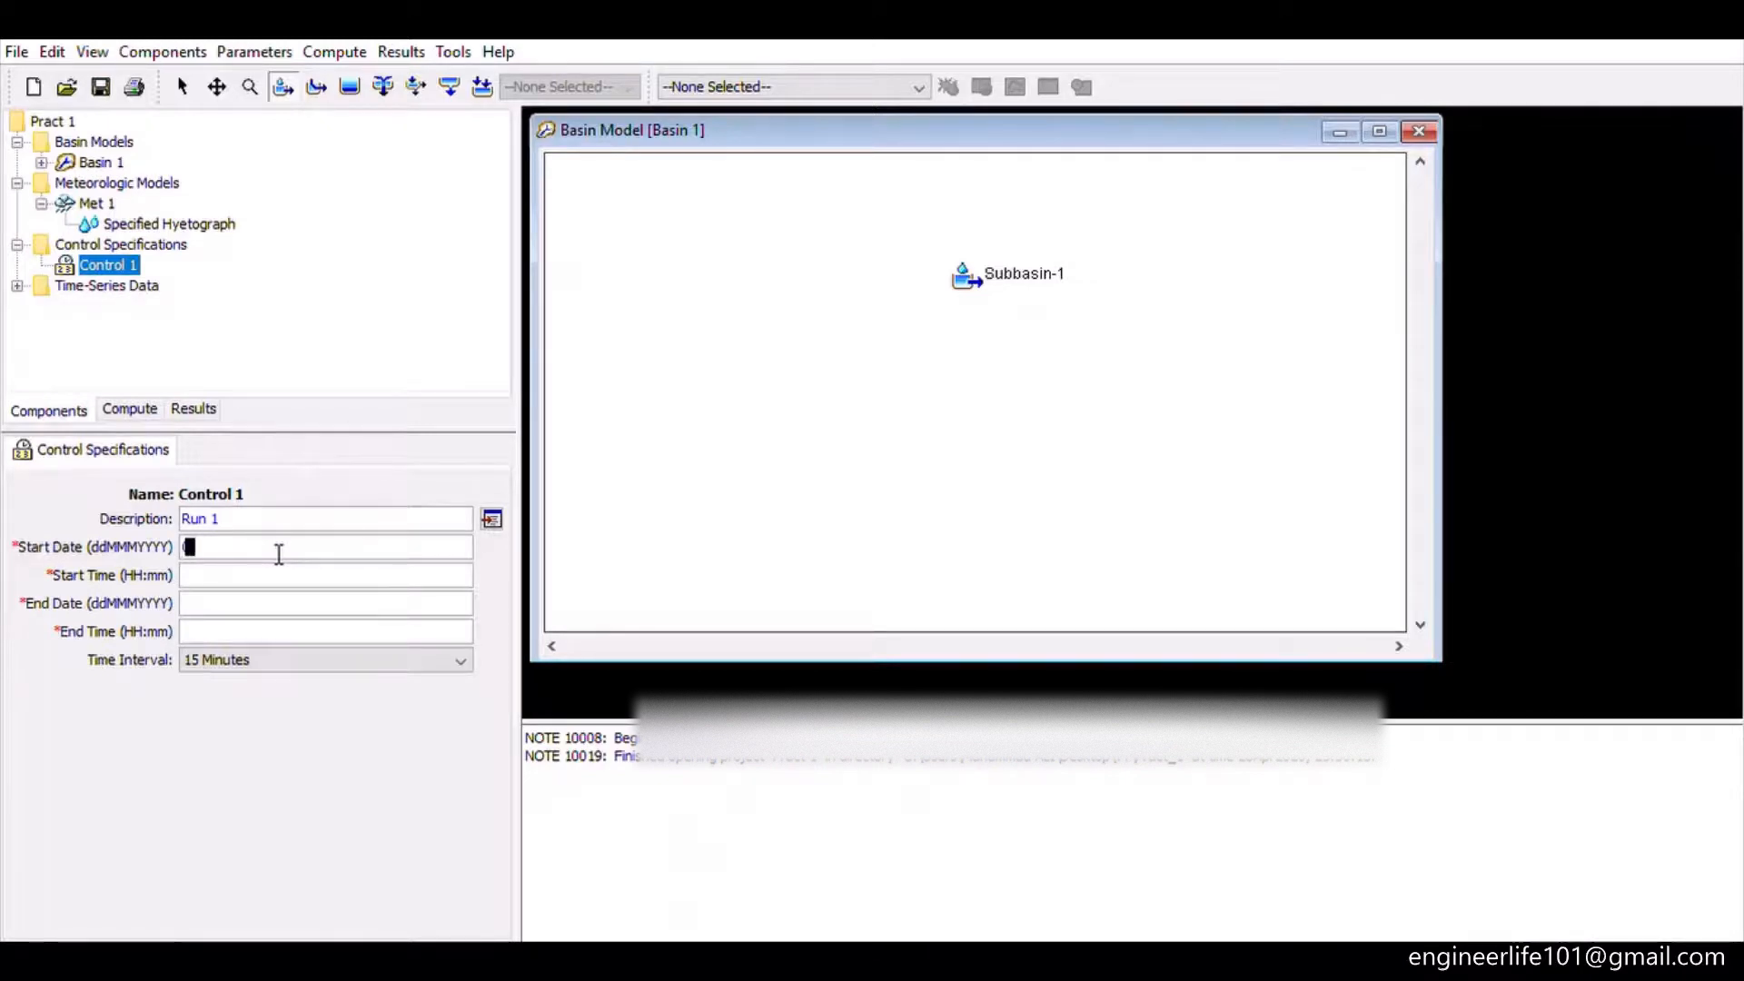
type("1Jan2000")
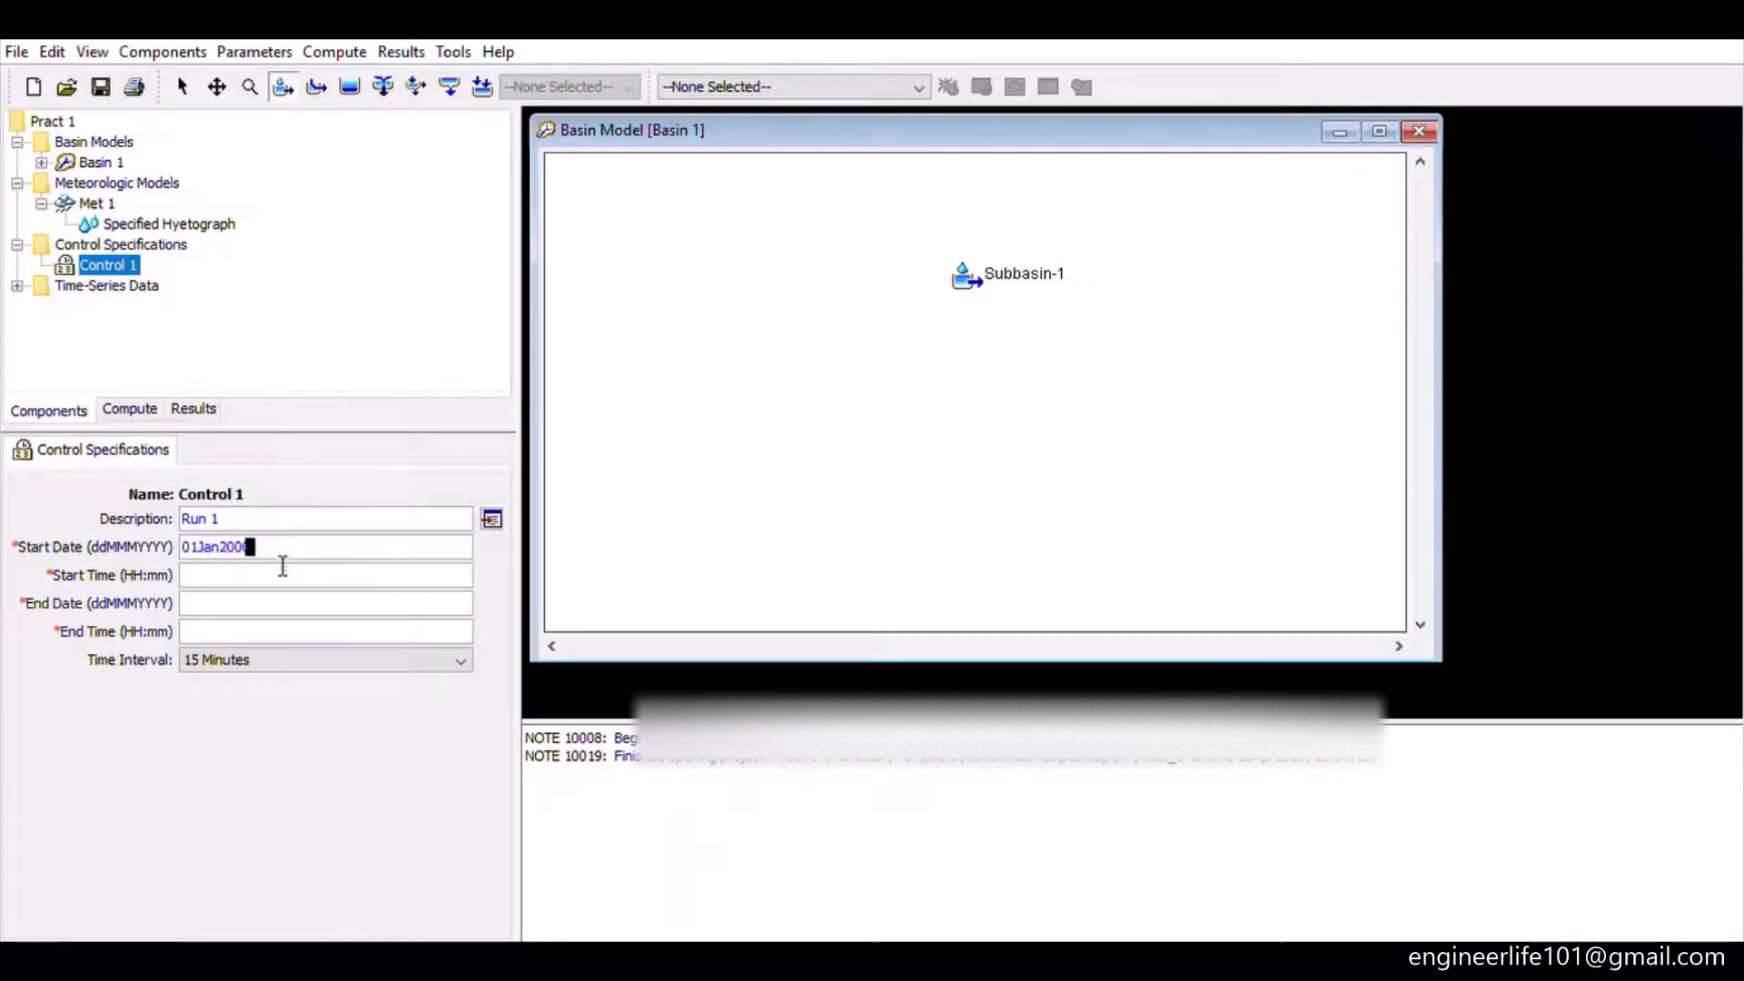
left_click(292, 578)
type("9:0")
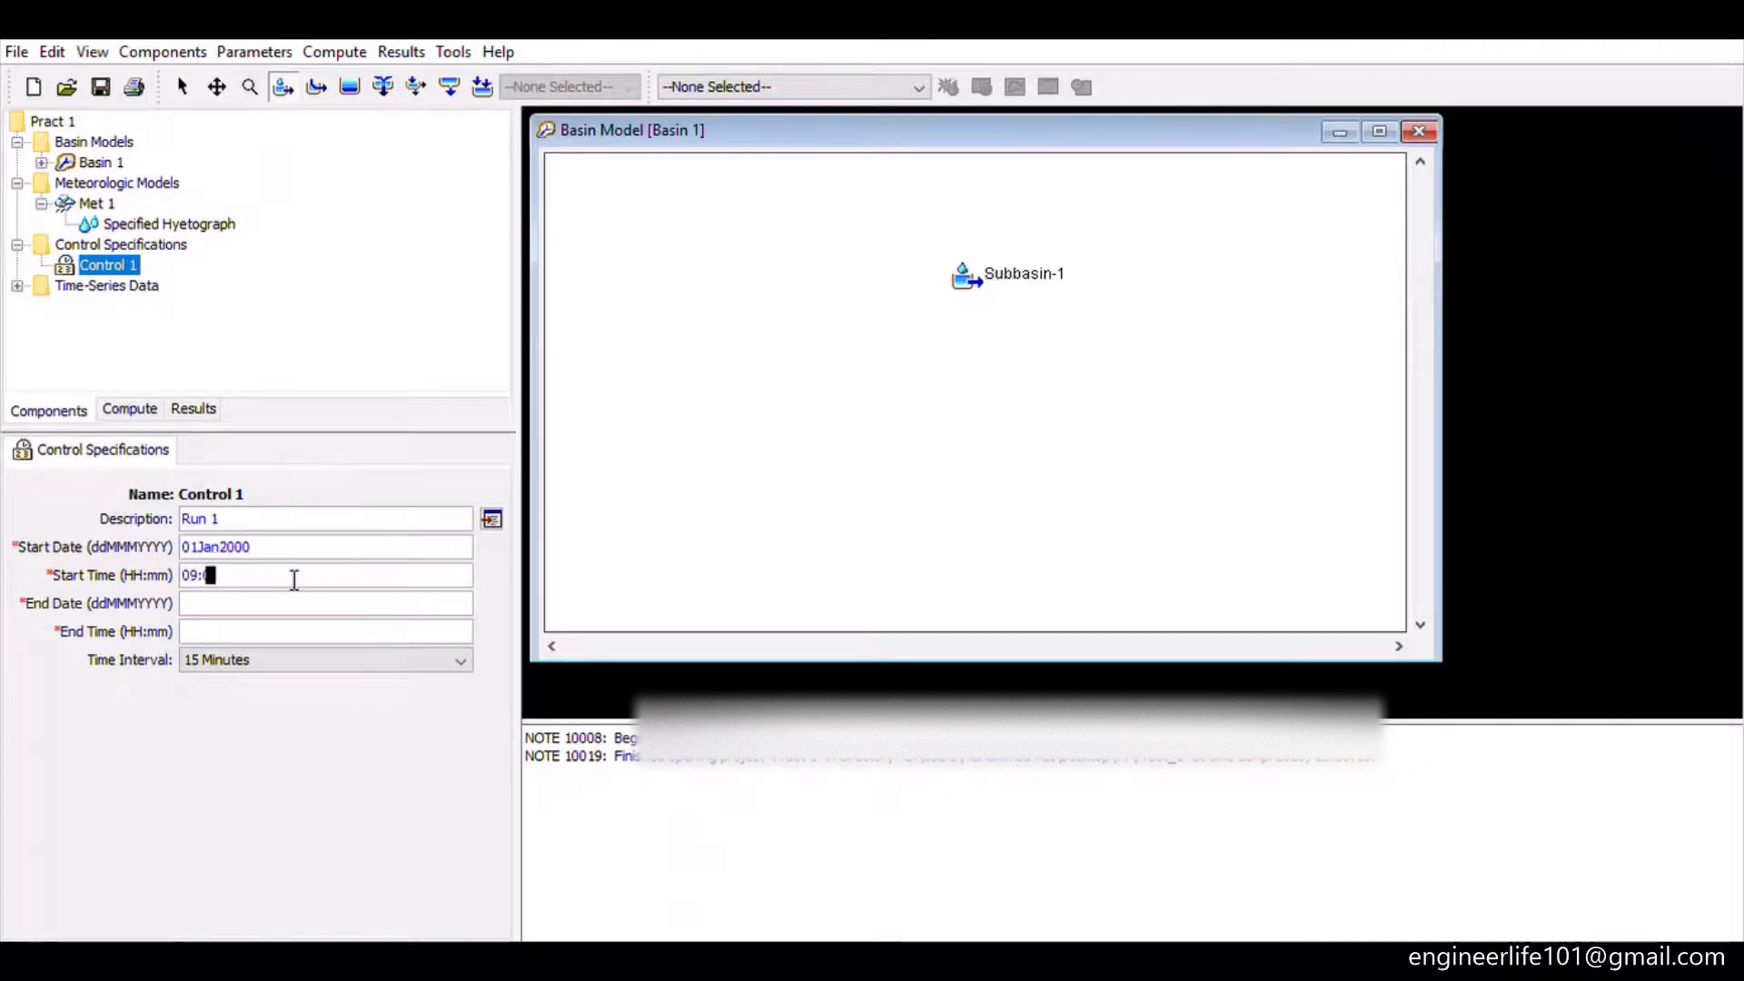
type("0")
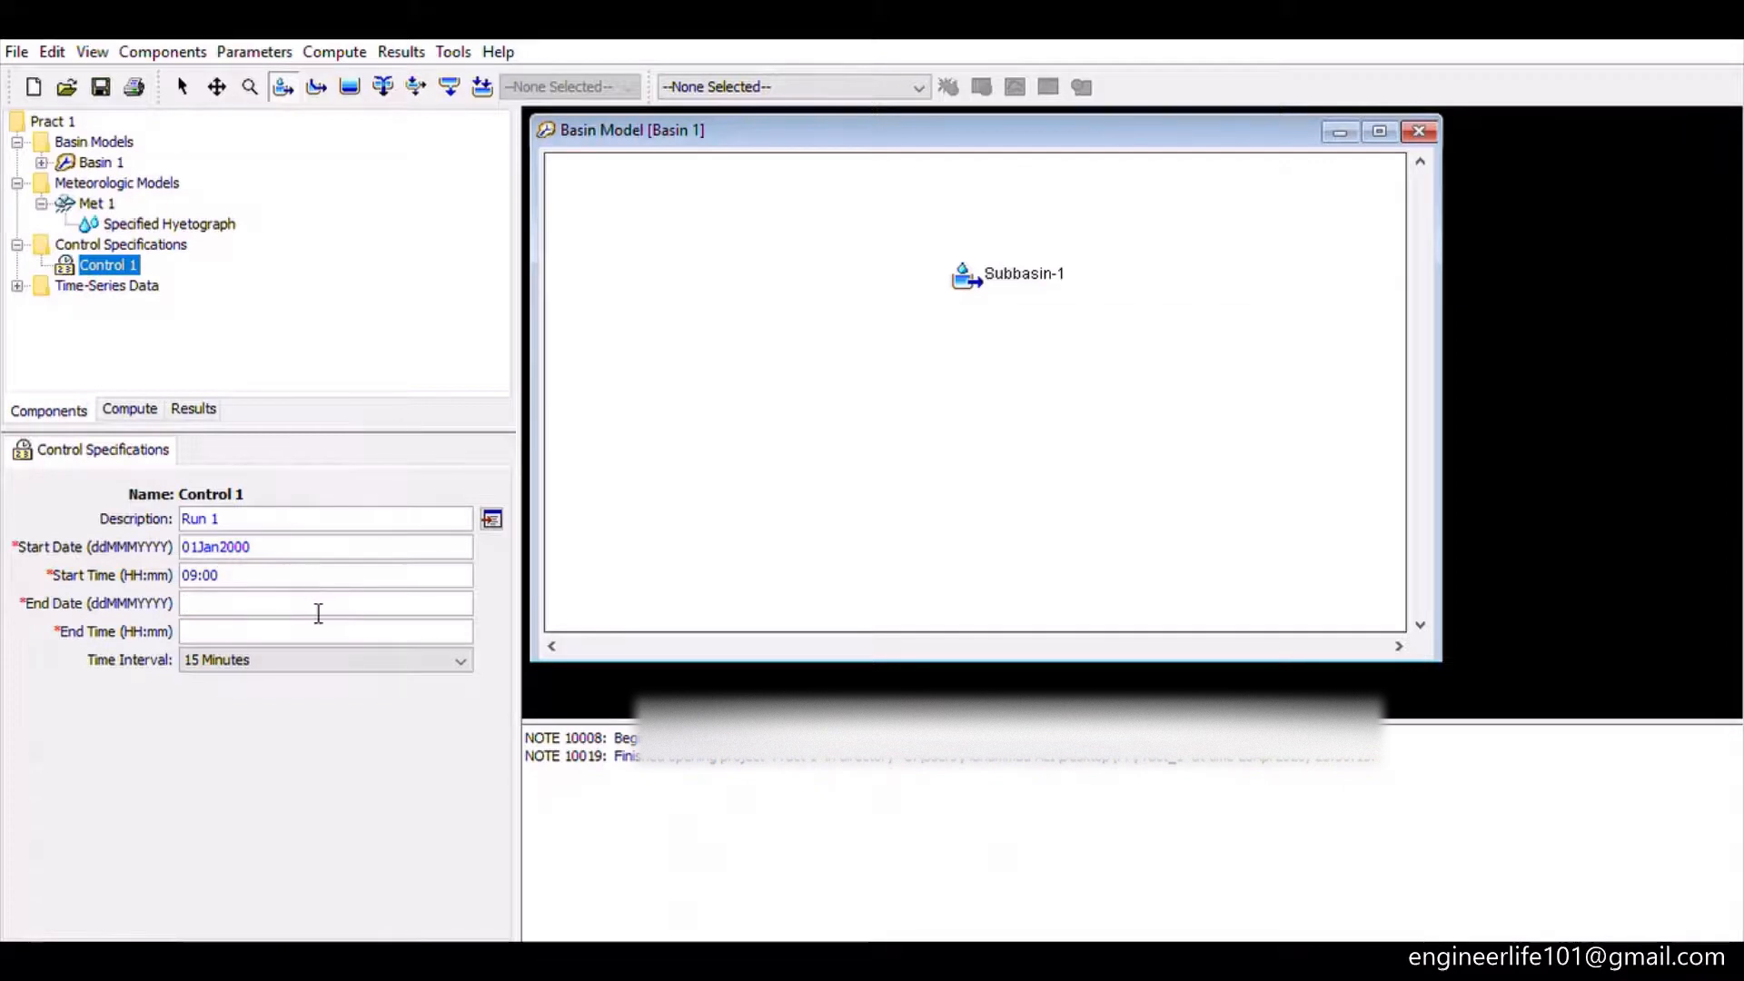
Step: Set Control 1's end to 02Jan2000 at 01:00 with a 15 Minutes time interval
type("0")
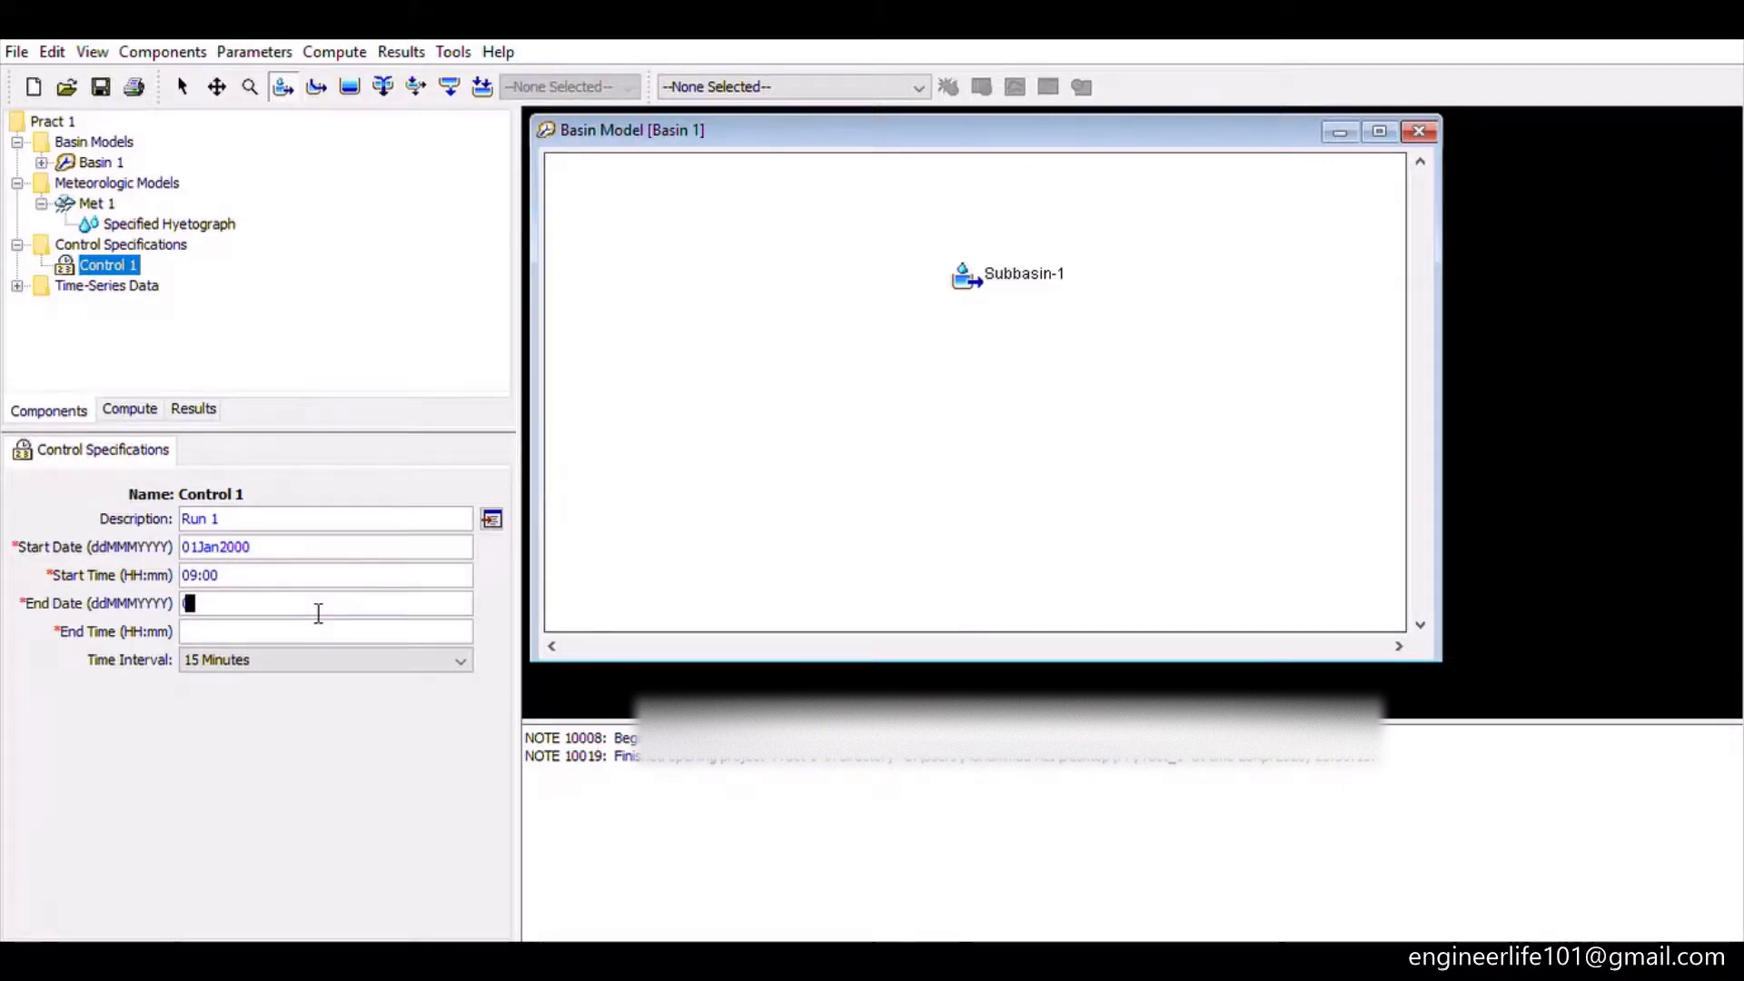
type("2Jan2000")
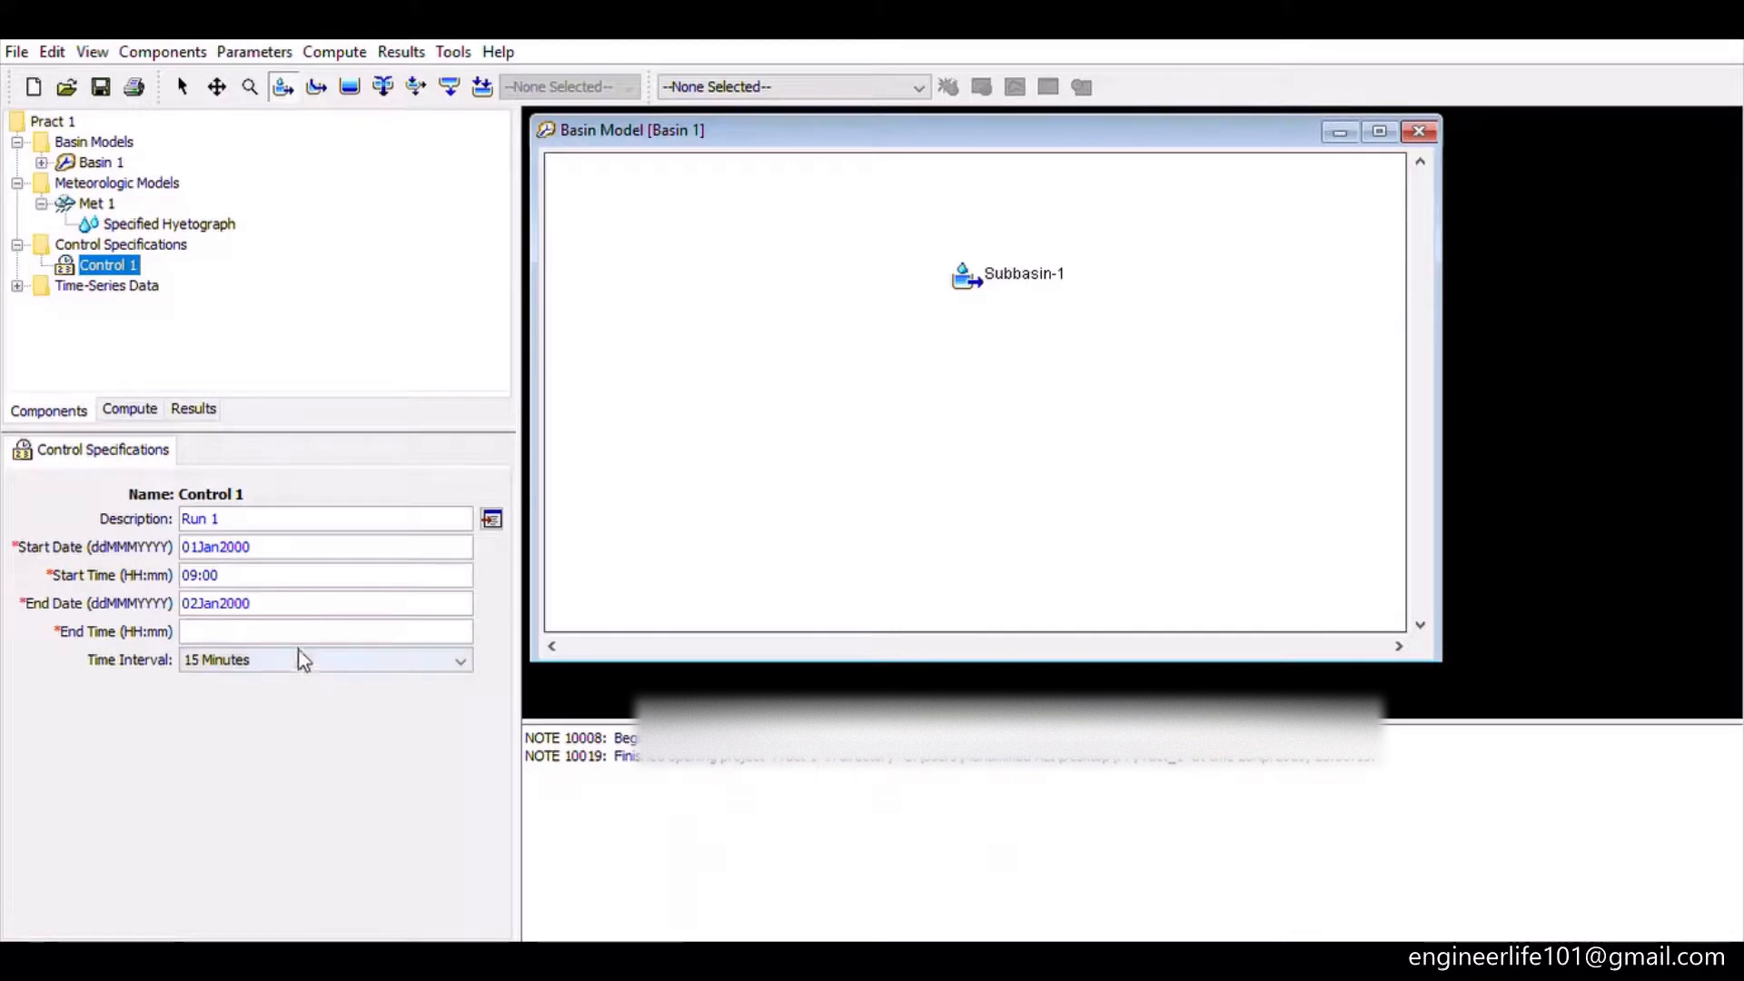
key("Tab")
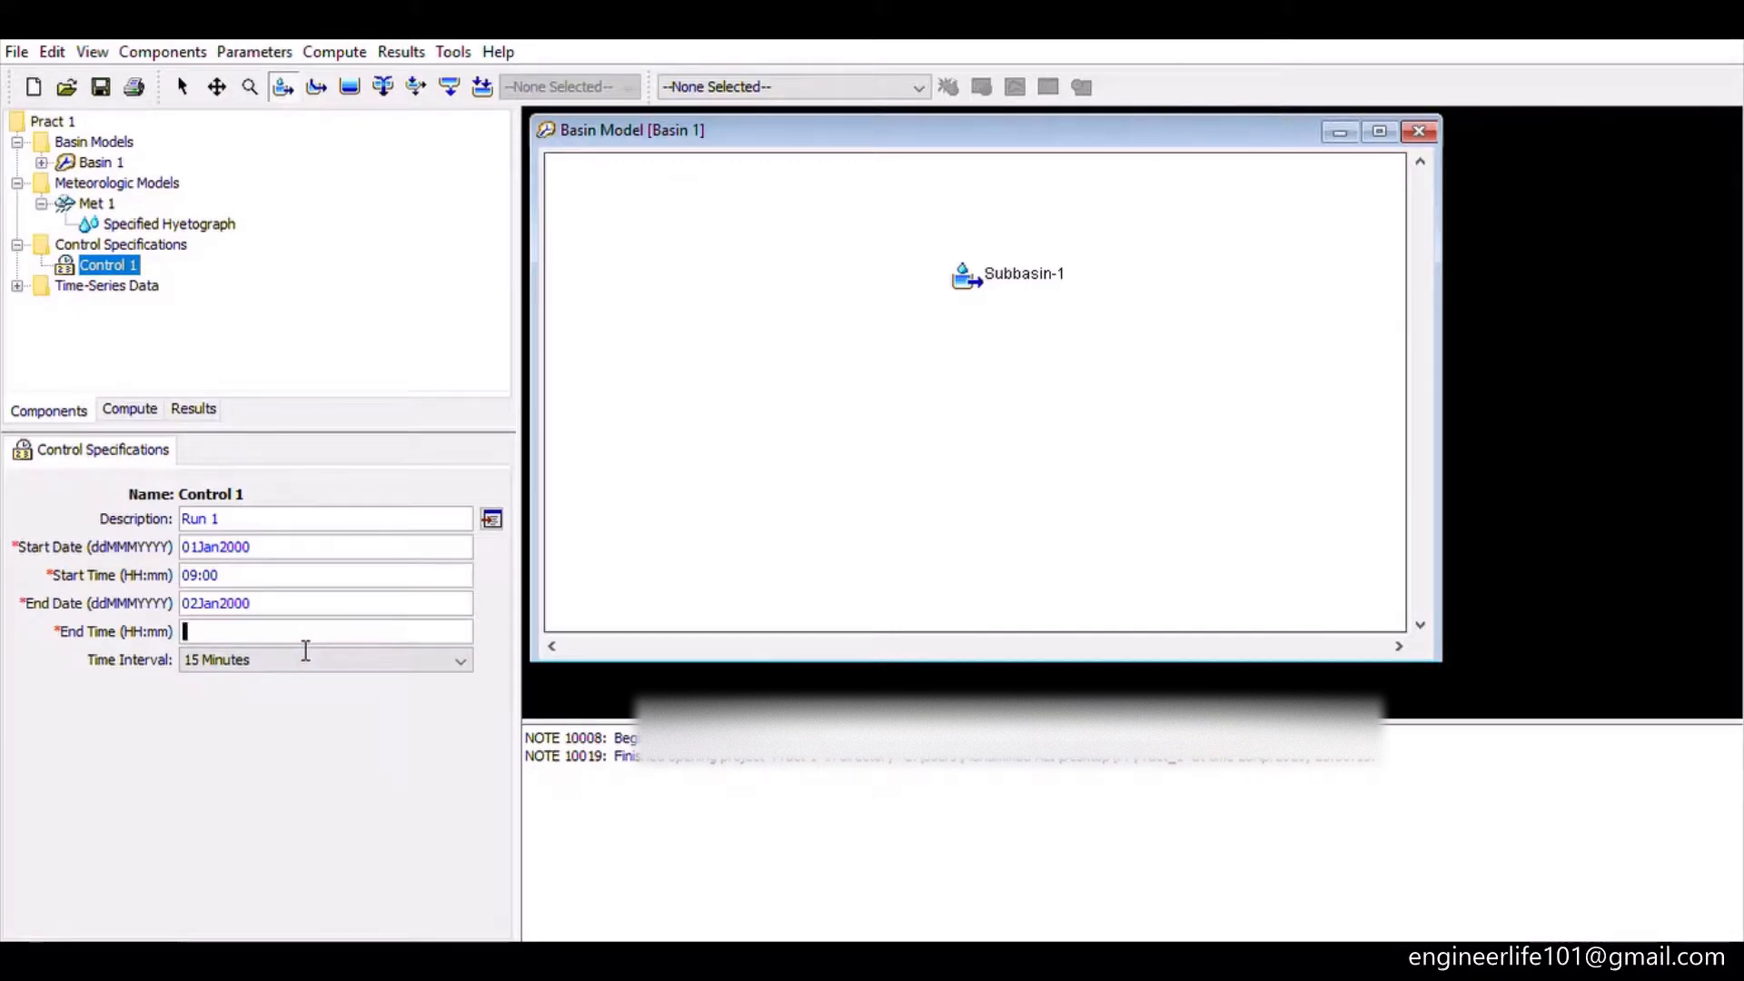
type("1:00")
left_click(312, 662)
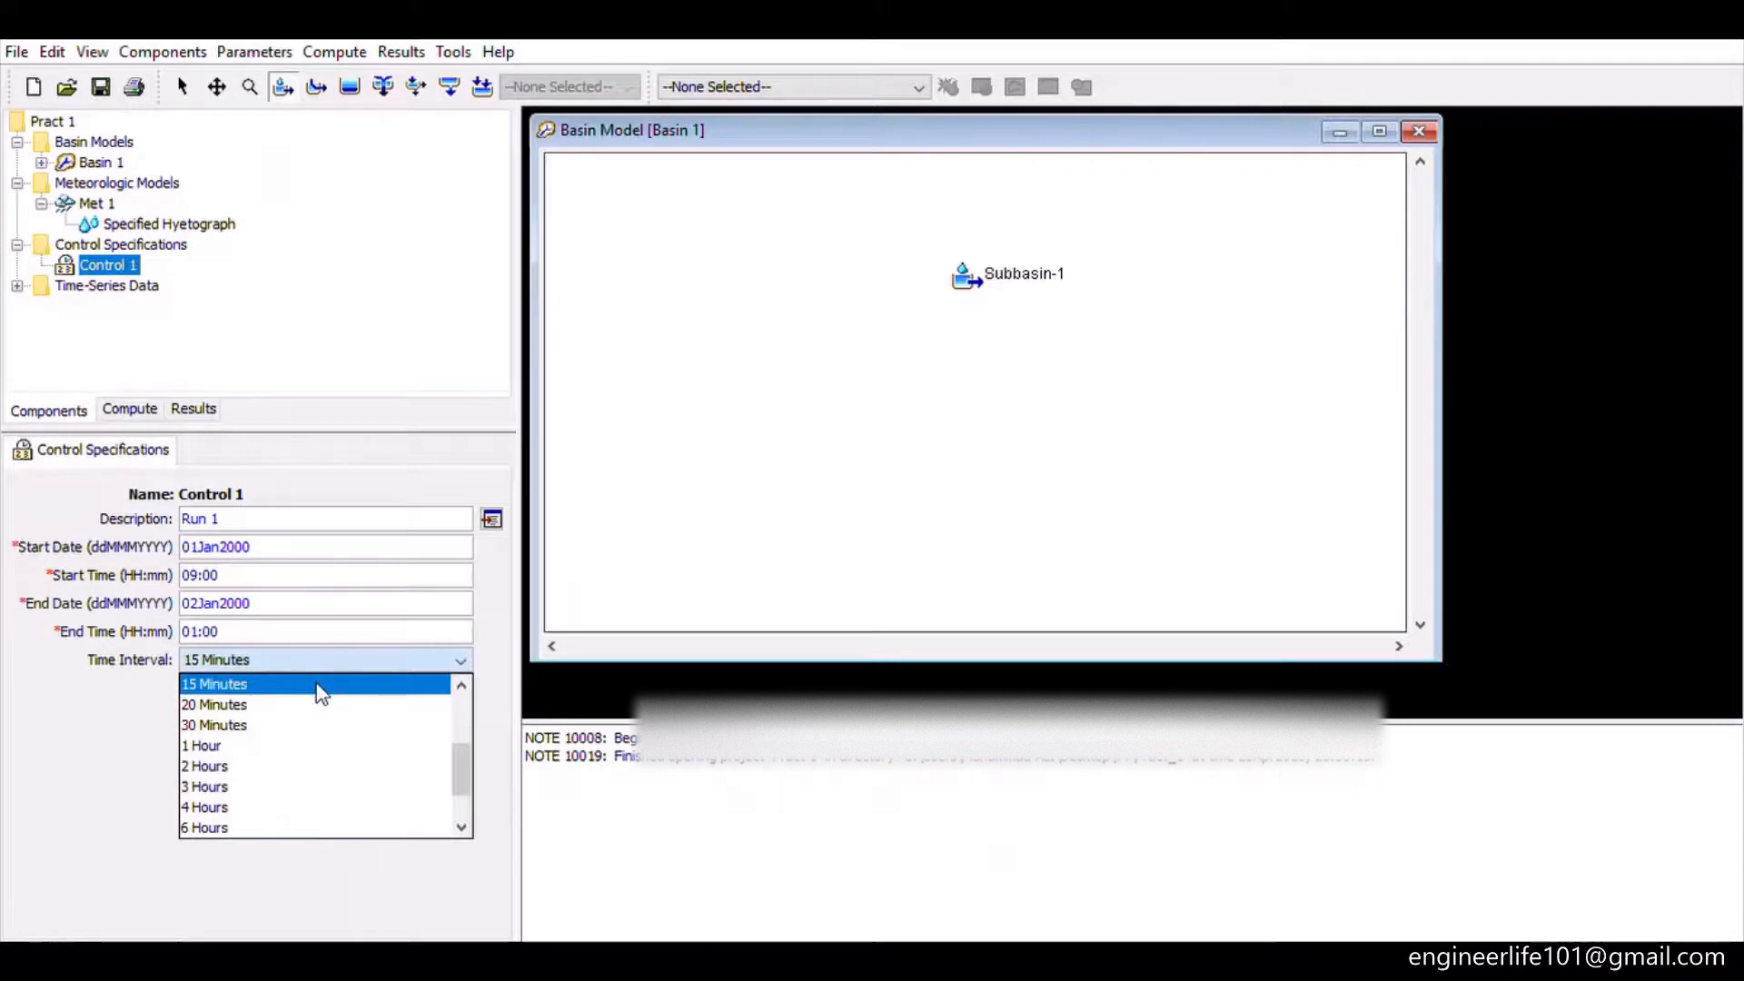
left_click(317, 686)
left_click(126, 285)
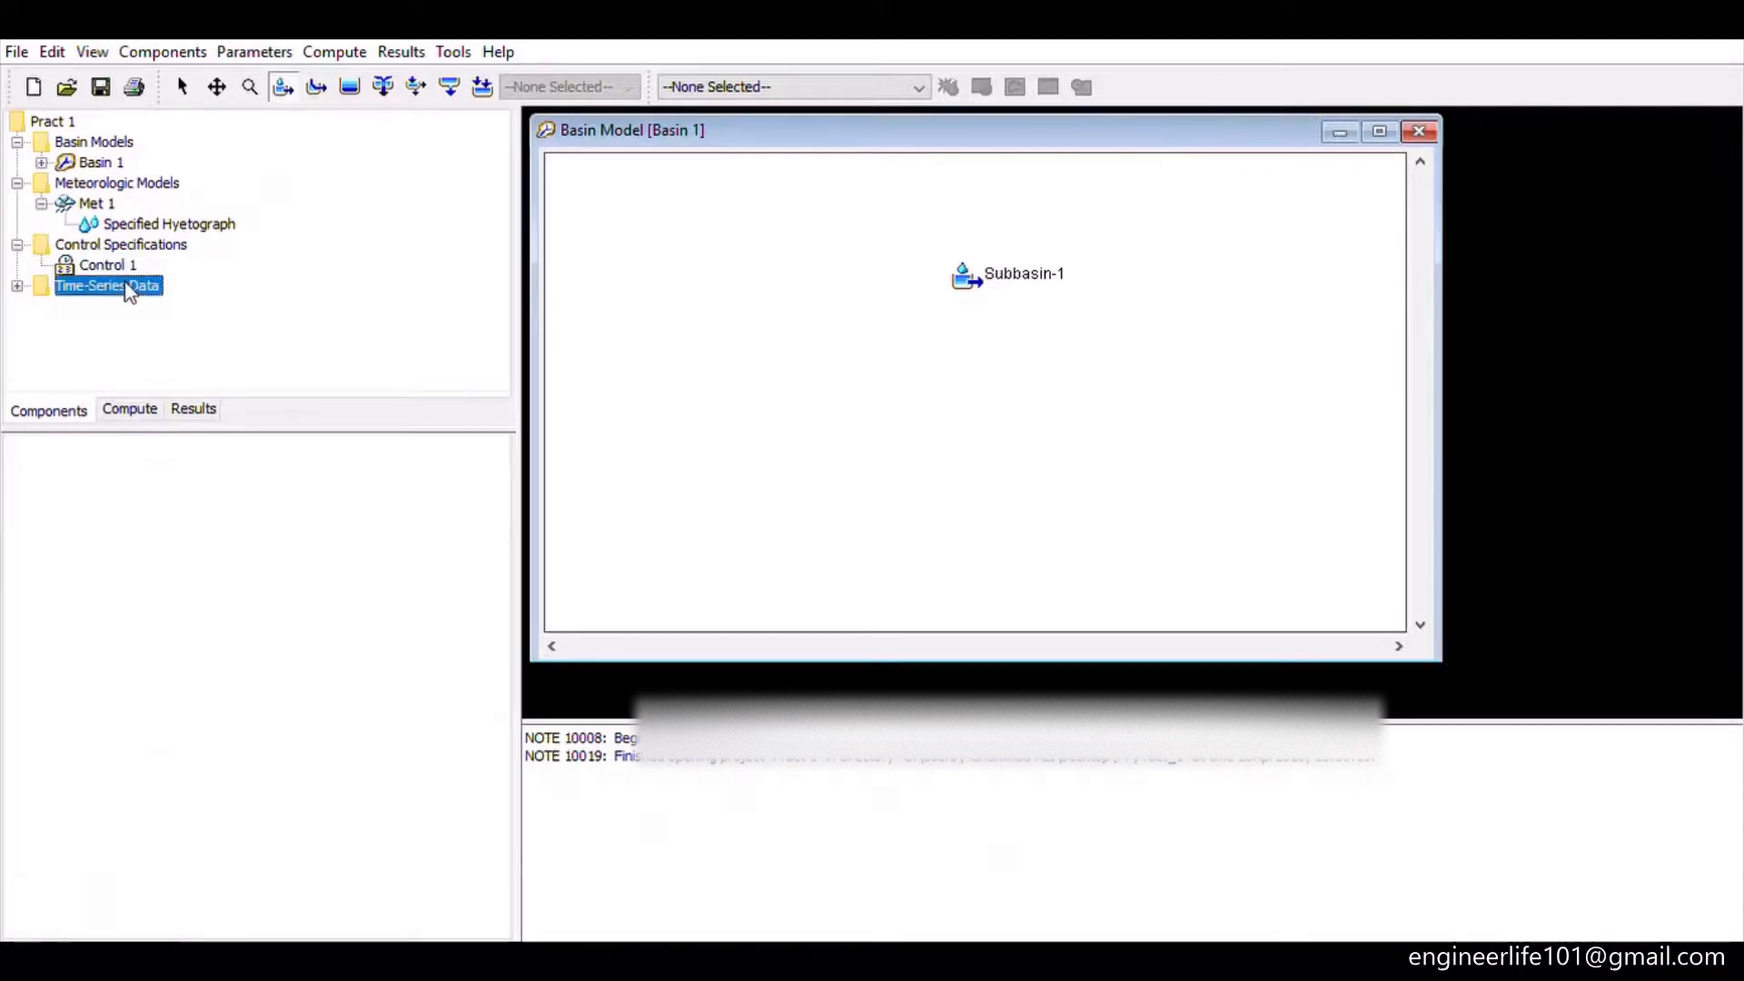
left_click(123, 268)
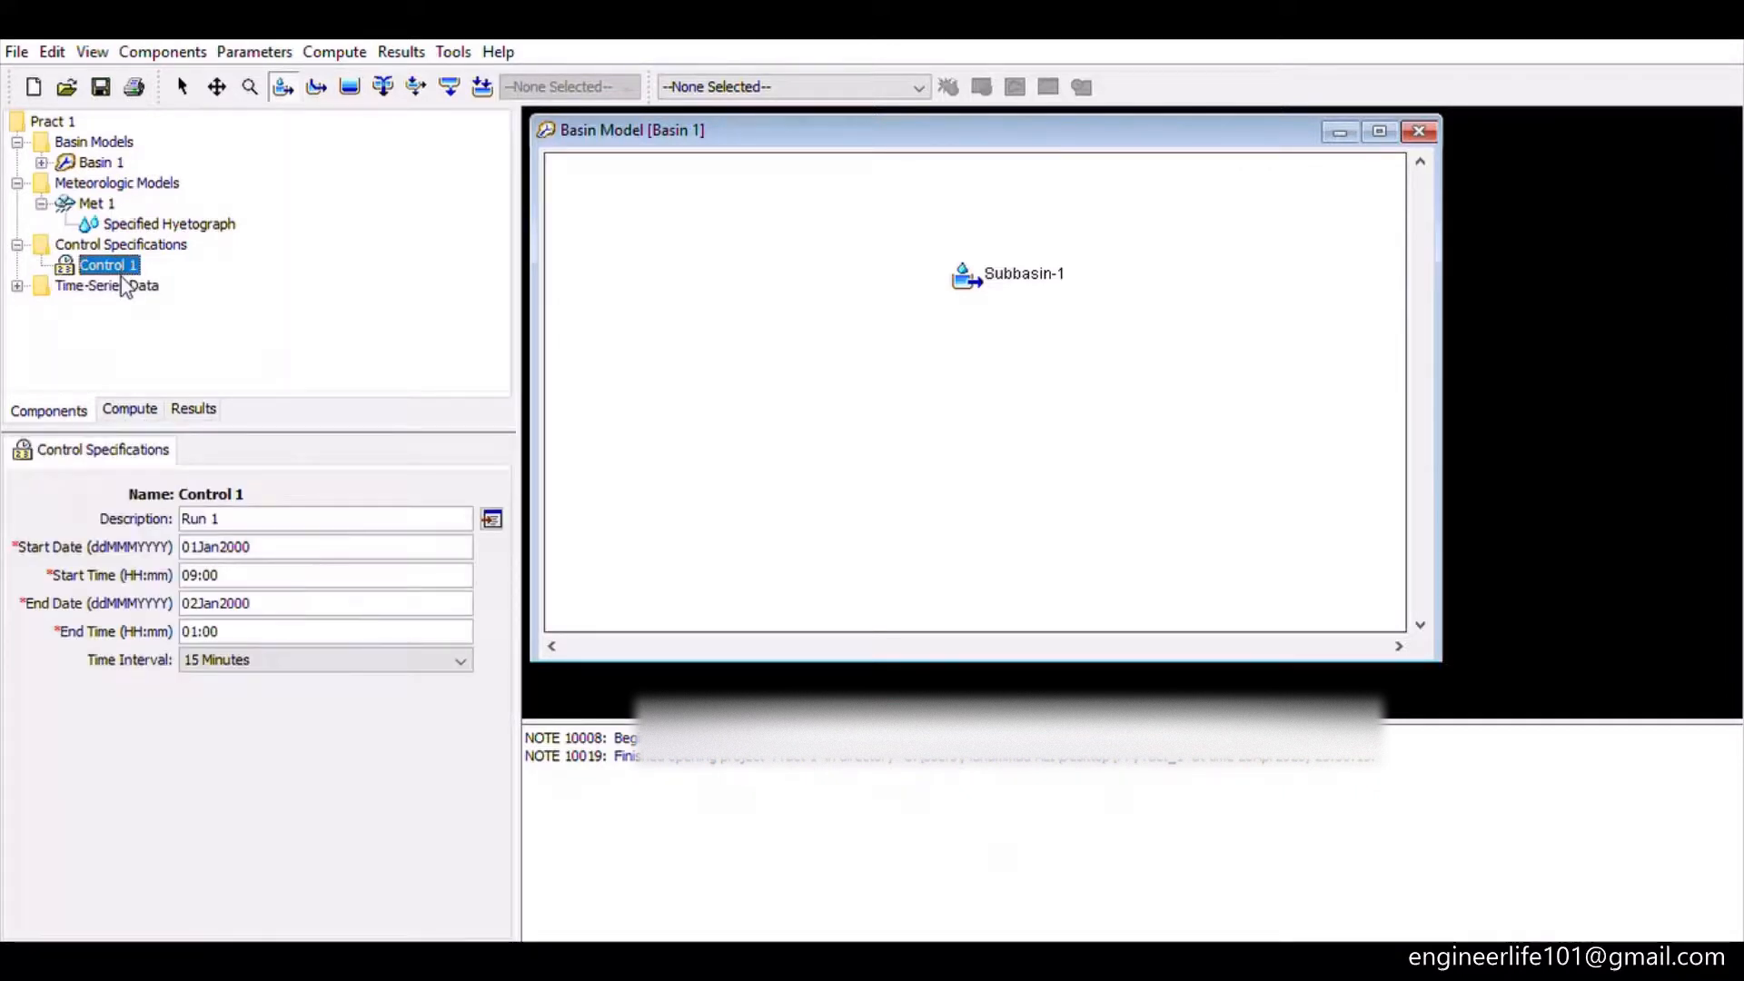
Step: Create simulation run Run 1 from Basin 1, Met 1 and Control 1
left_click(345, 51)
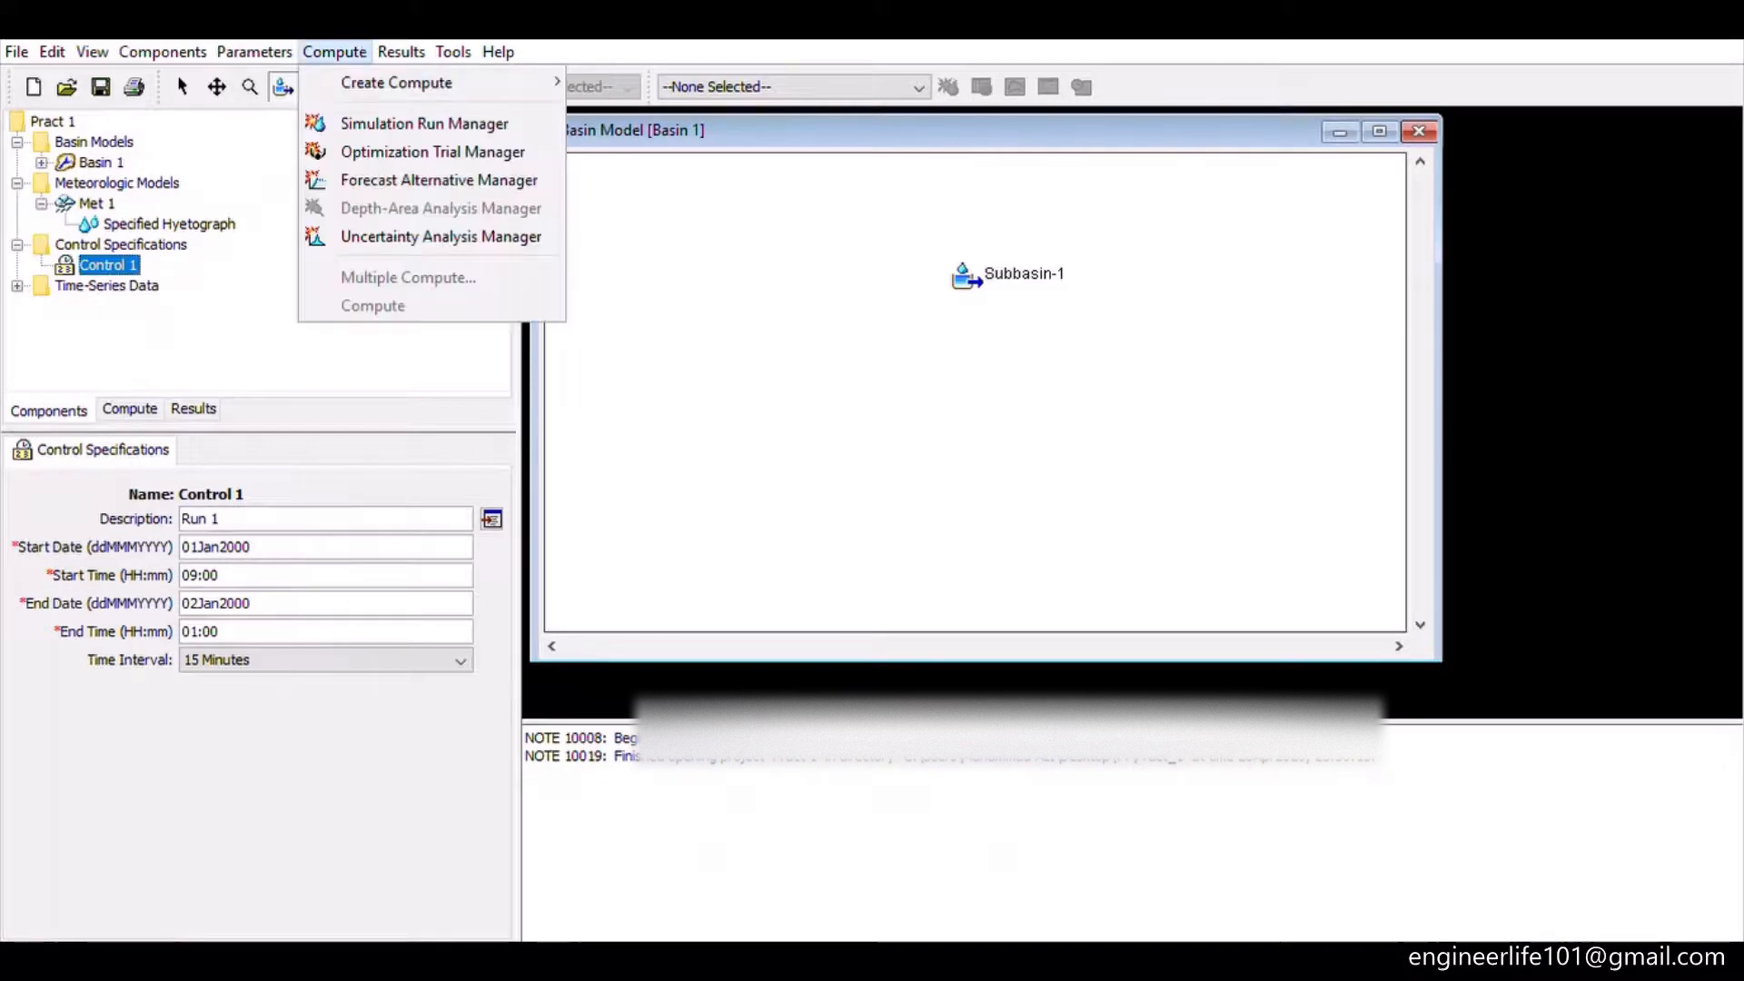
mouse_move(396, 83)
left_click(636, 79)
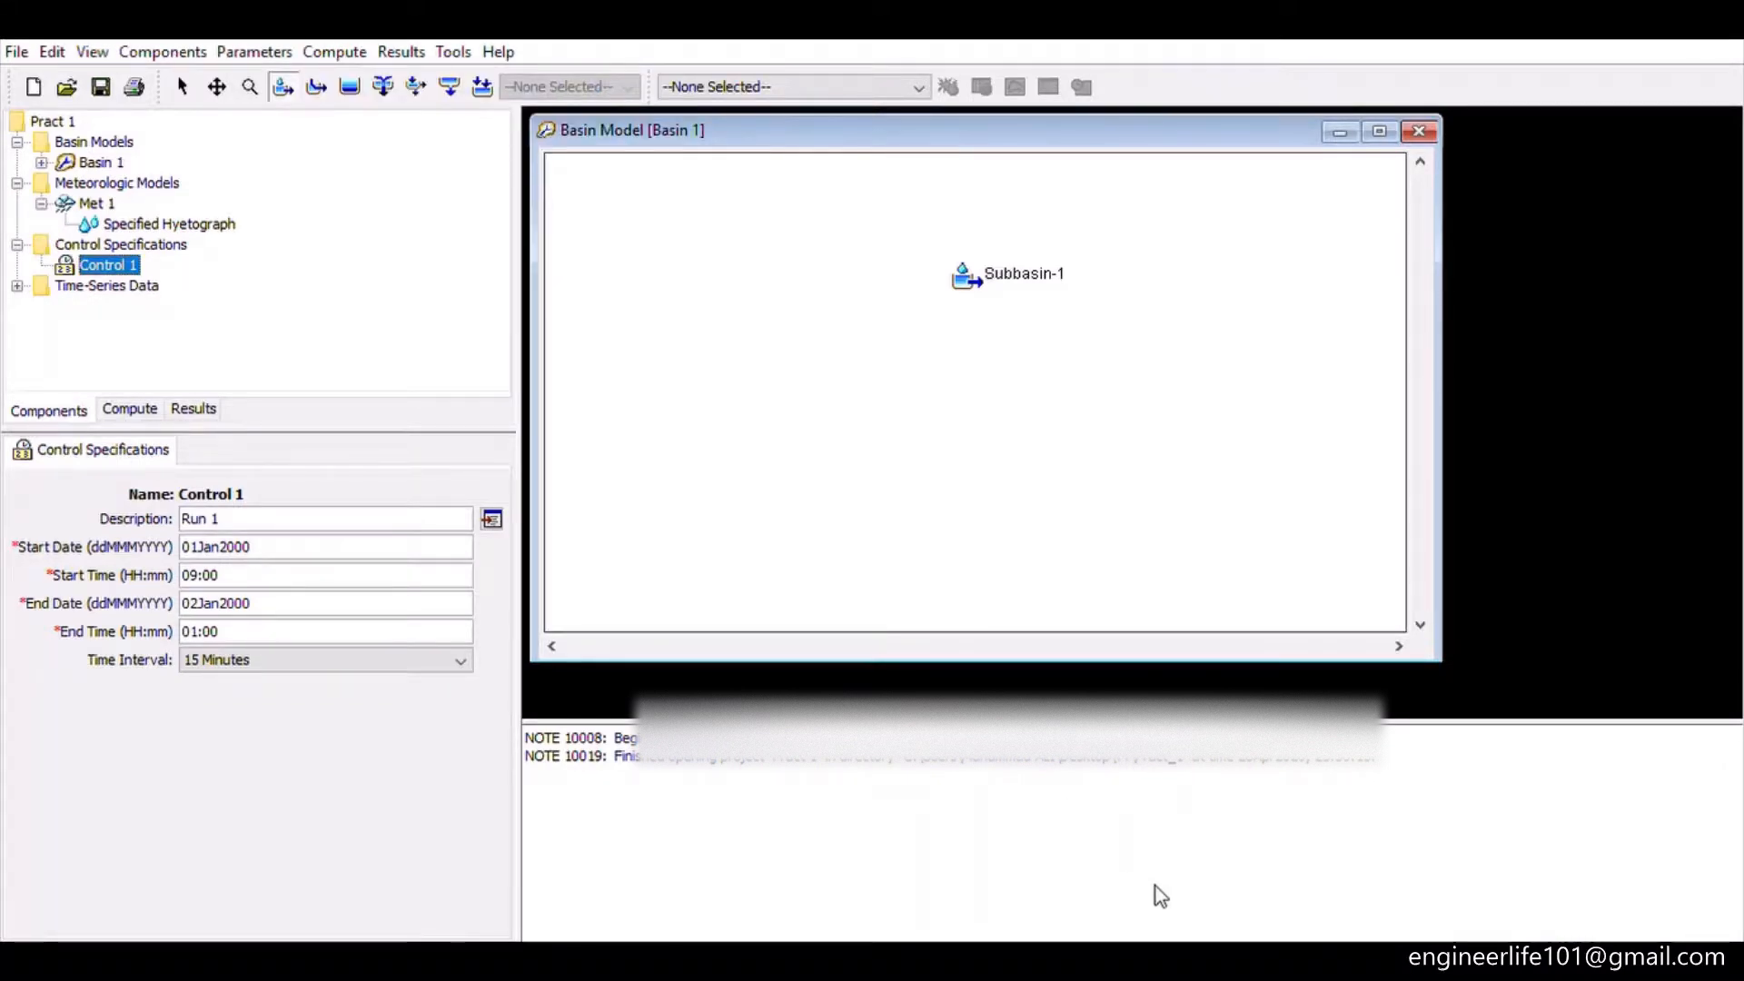
Step: Try to compute simulation run Run 1
left_click(131, 411)
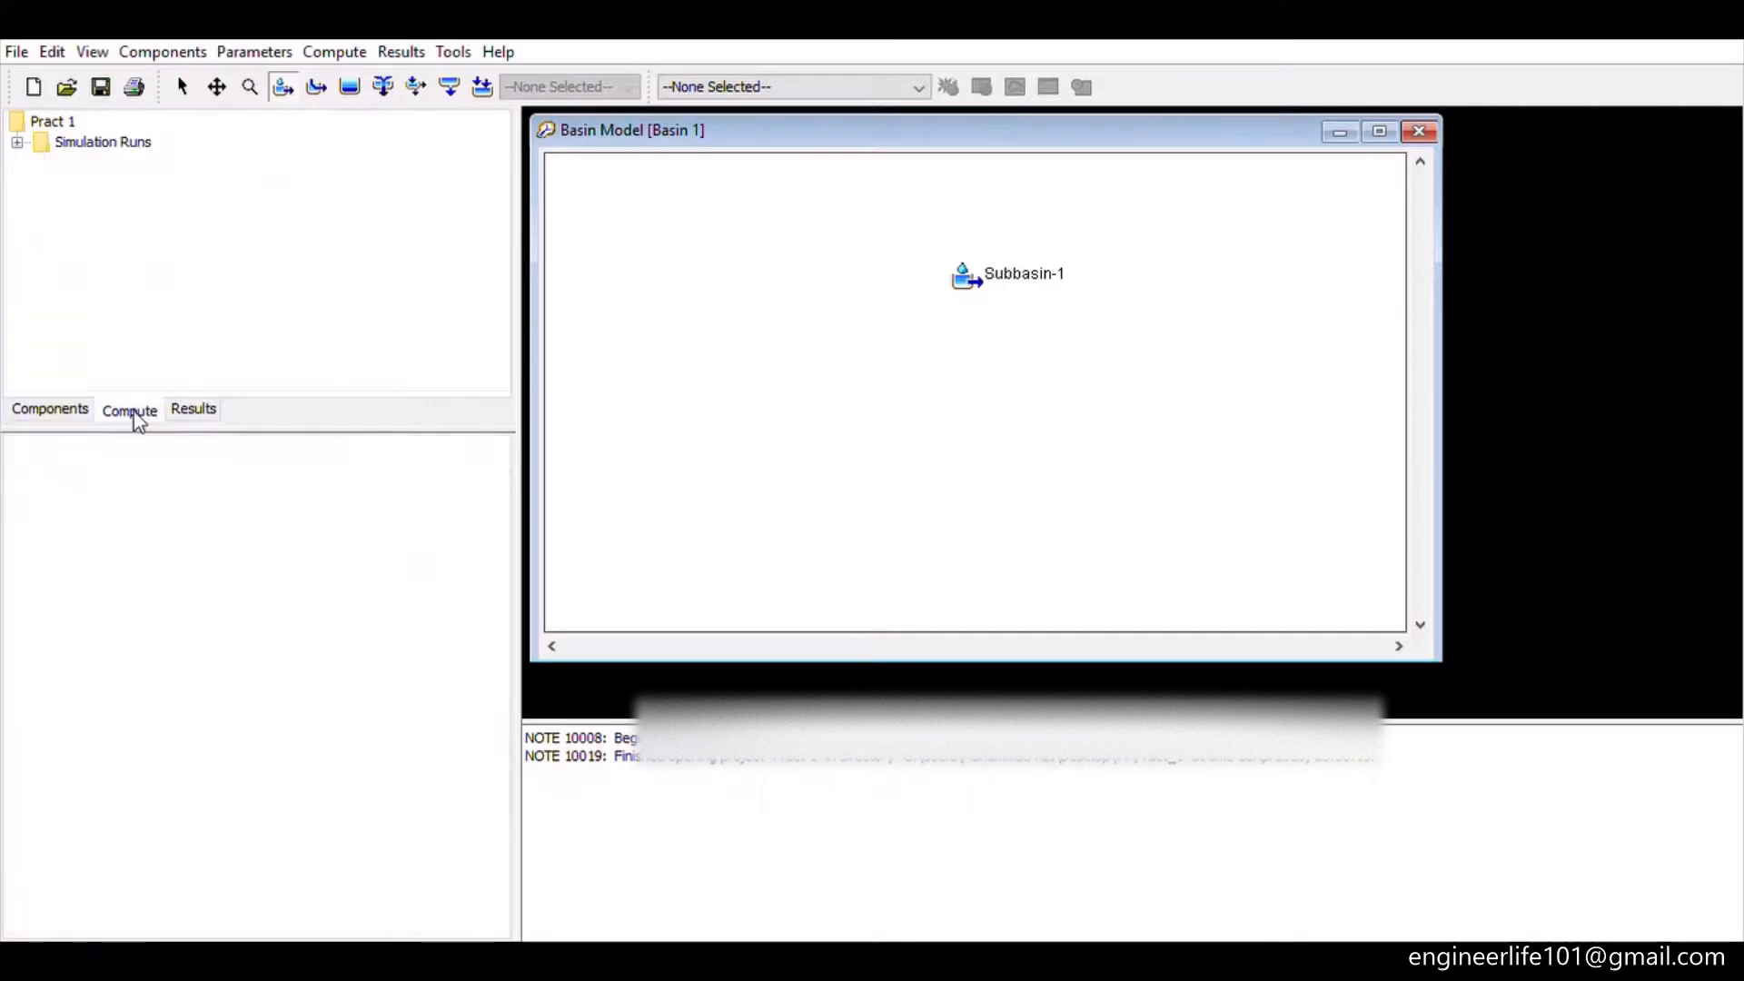
left_click(98, 163)
right_click(102, 168)
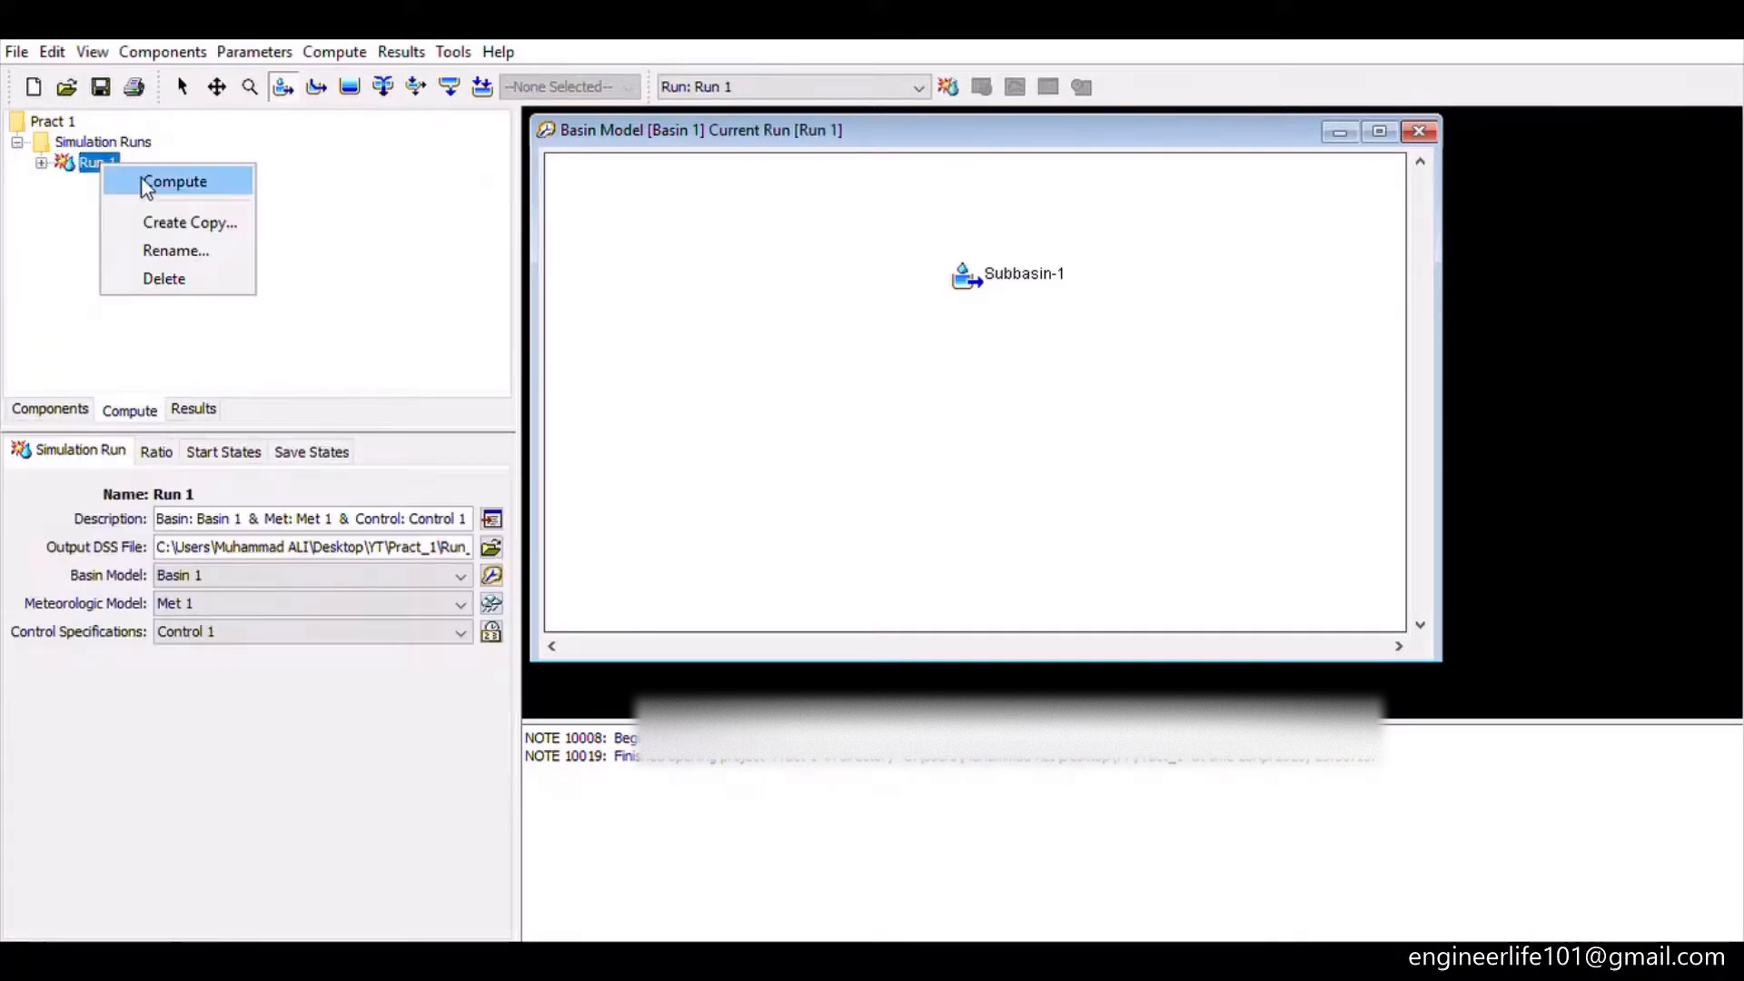
left_click(145, 179)
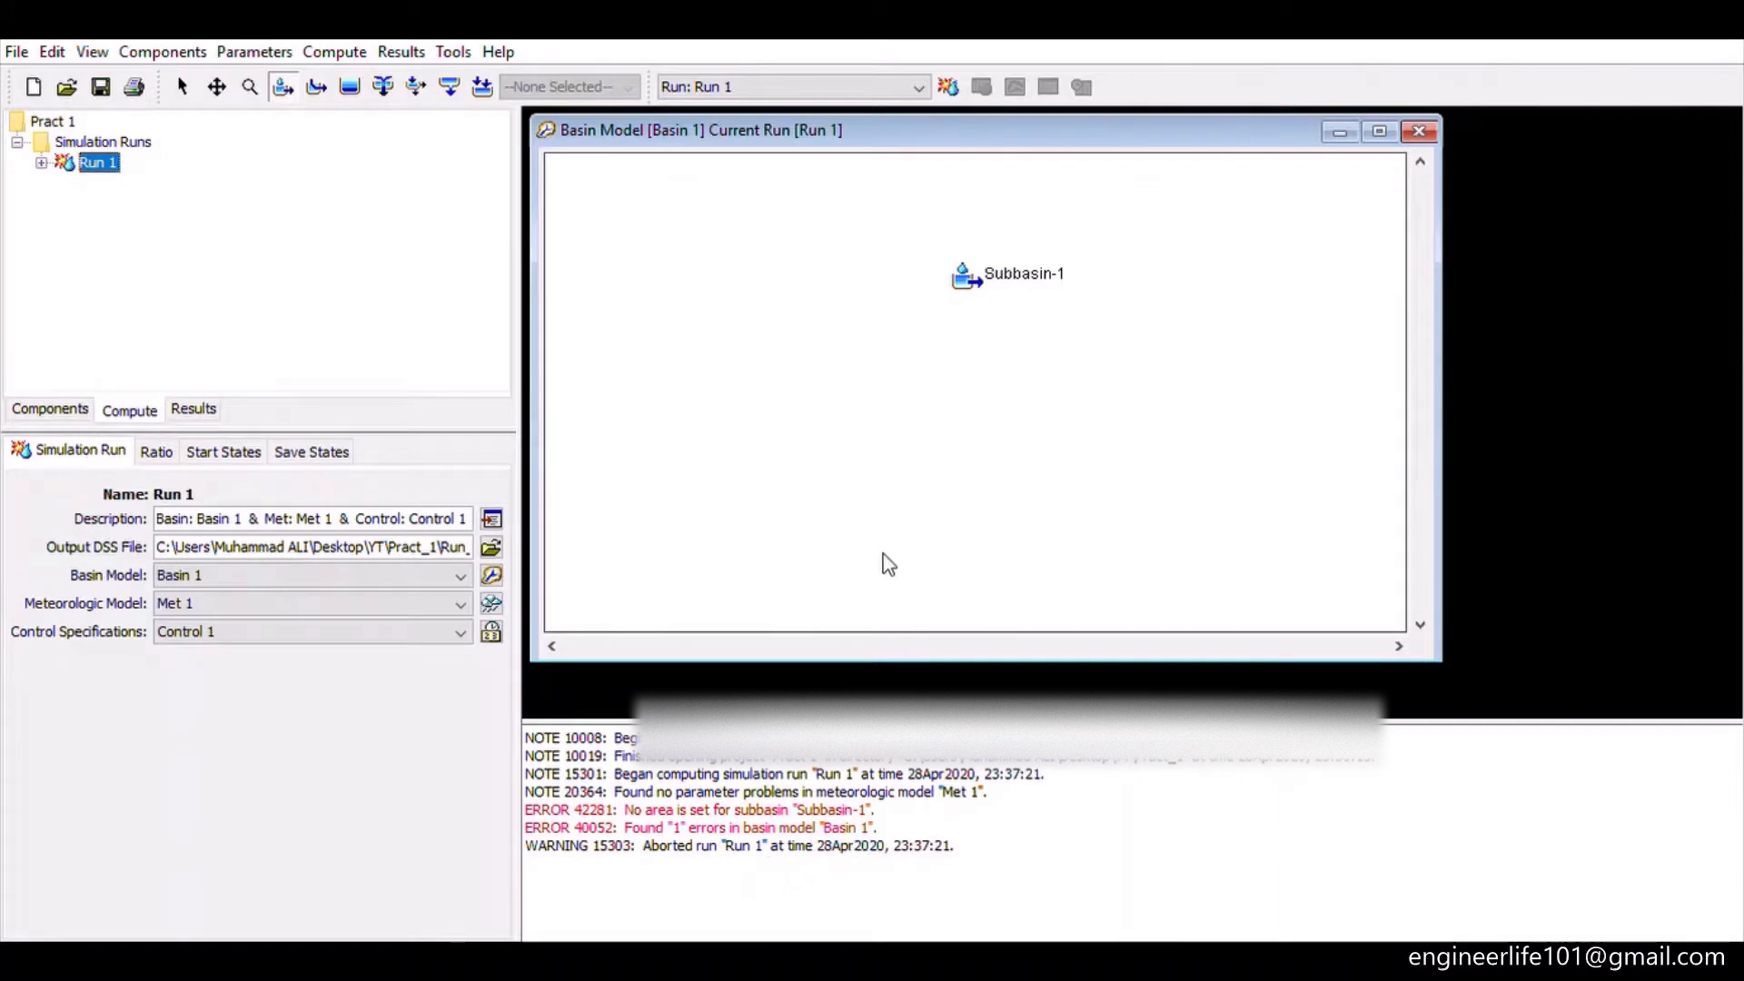
Step: Set the area of Subbasin-1 in Basin 1 to 100 km2
left_click(72, 413)
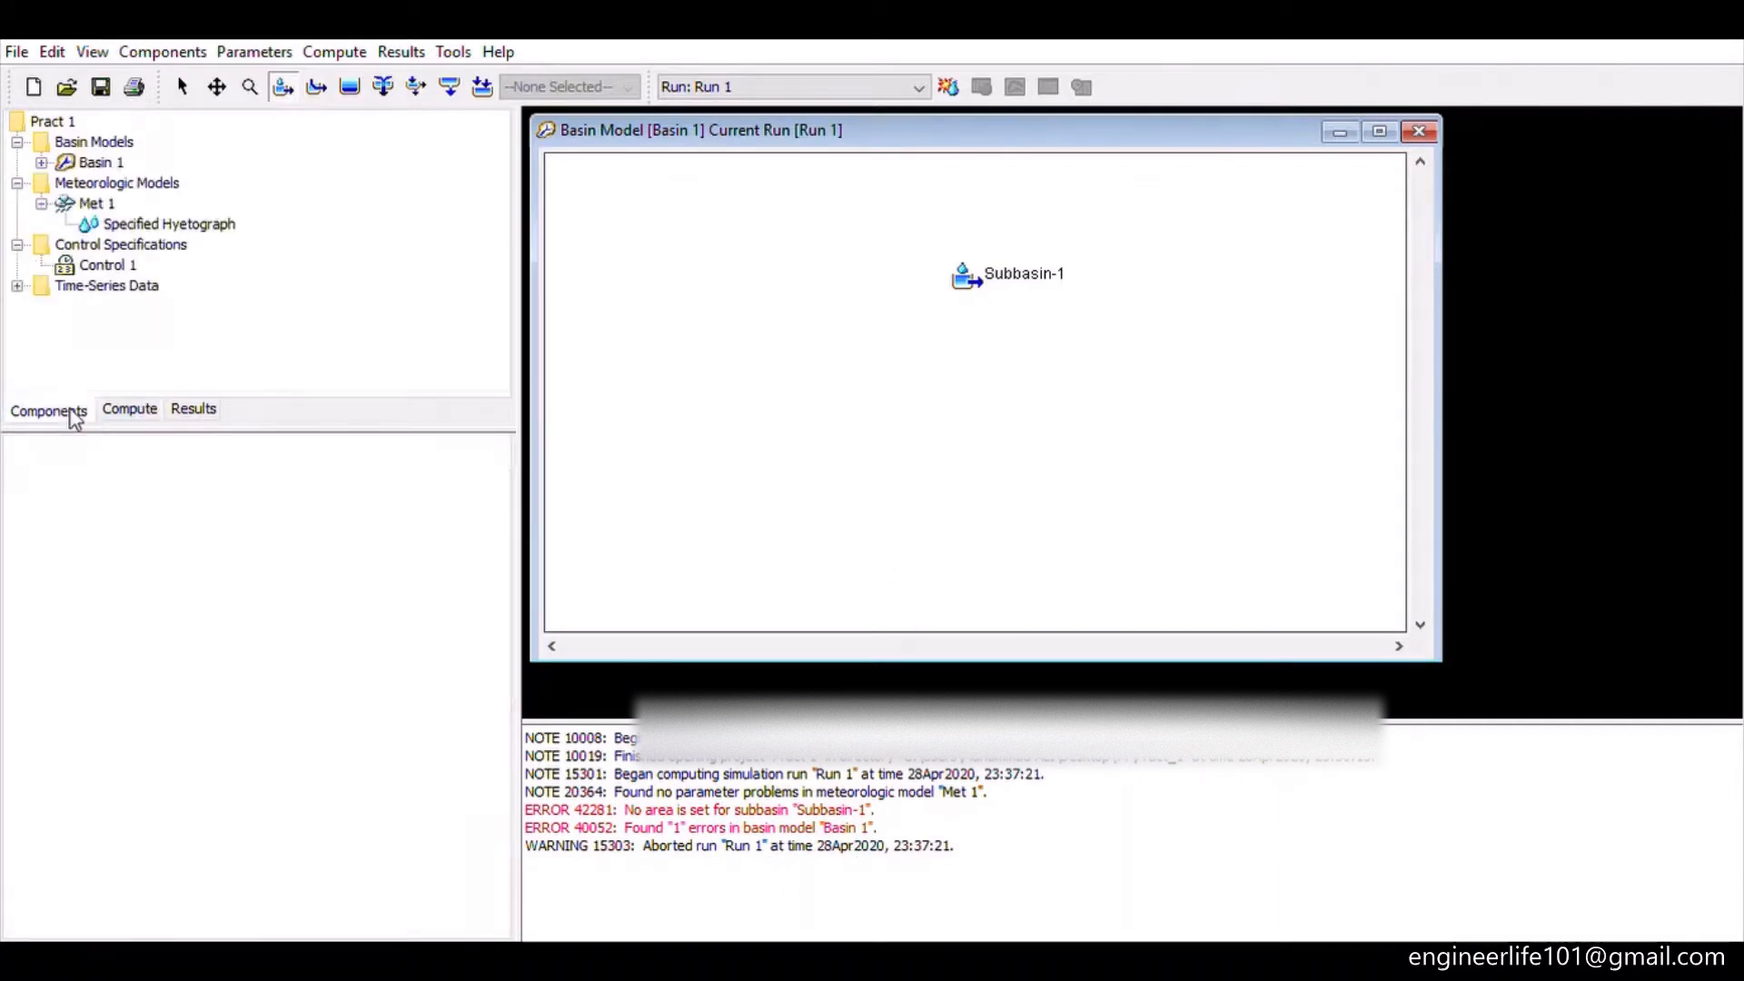
left_click(114, 143)
double_click(122, 165)
double_click(138, 184)
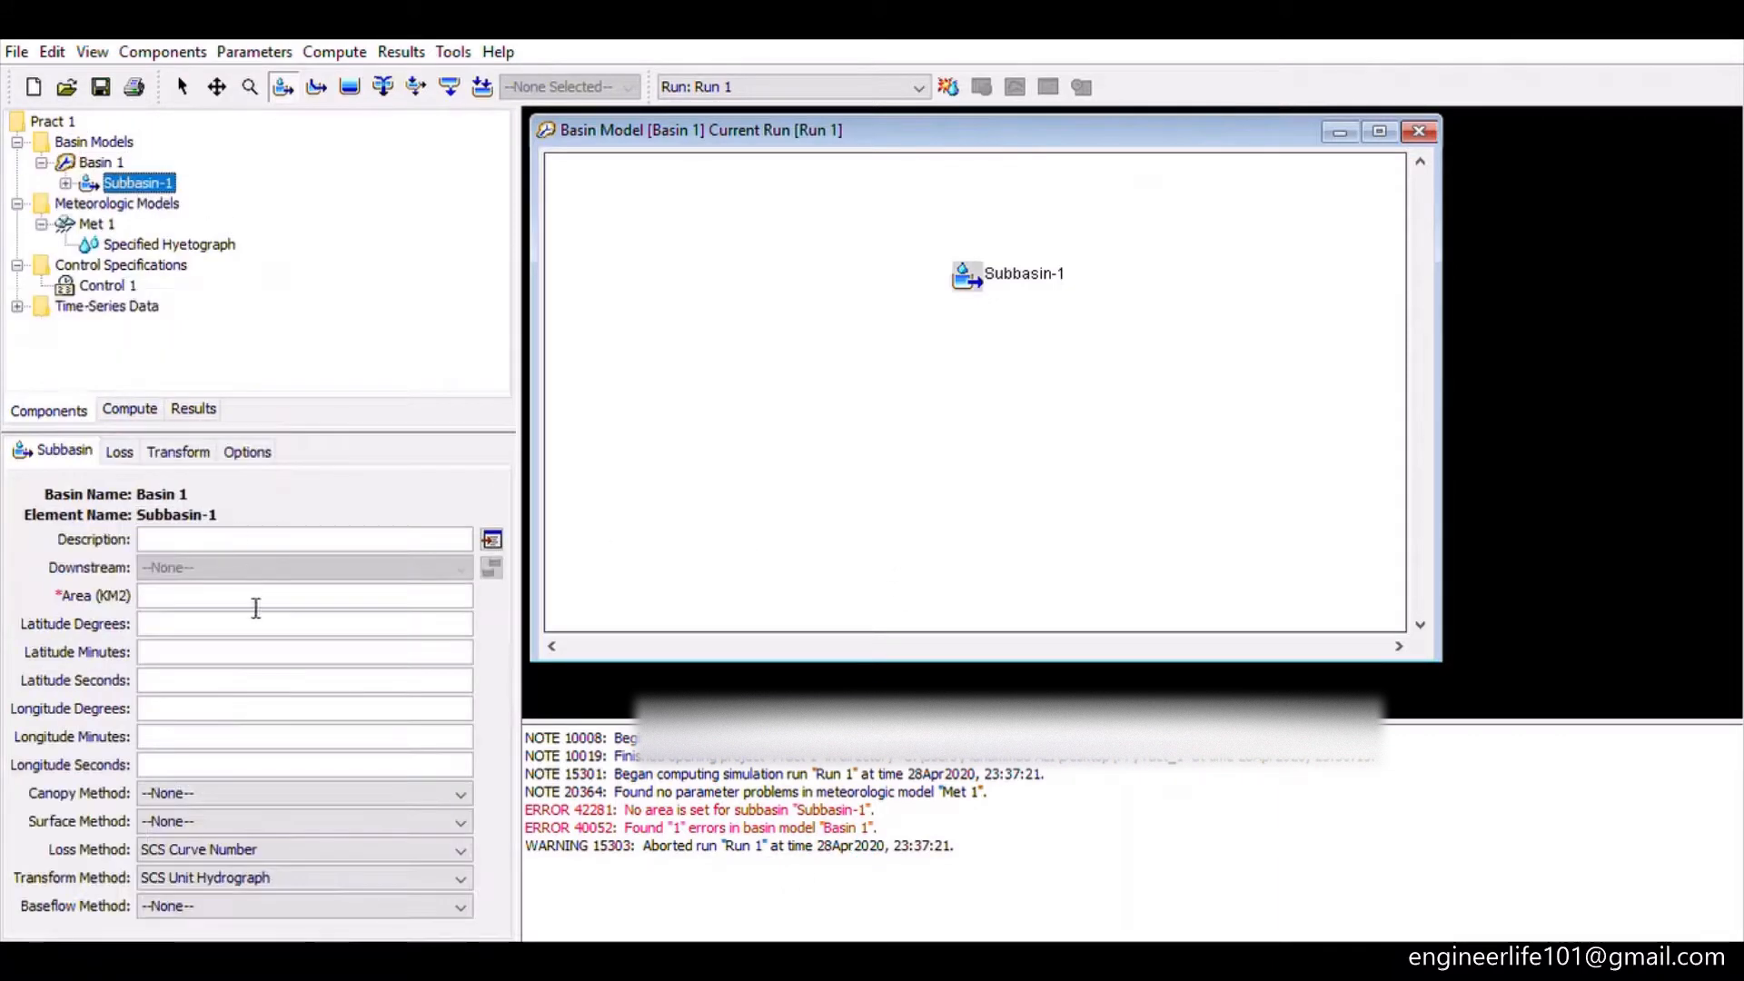
left_click(248, 599)
Step: Compute simulation run Run 1 again with the subbasin area defined
left_click(132, 410)
left_click(99, 163)
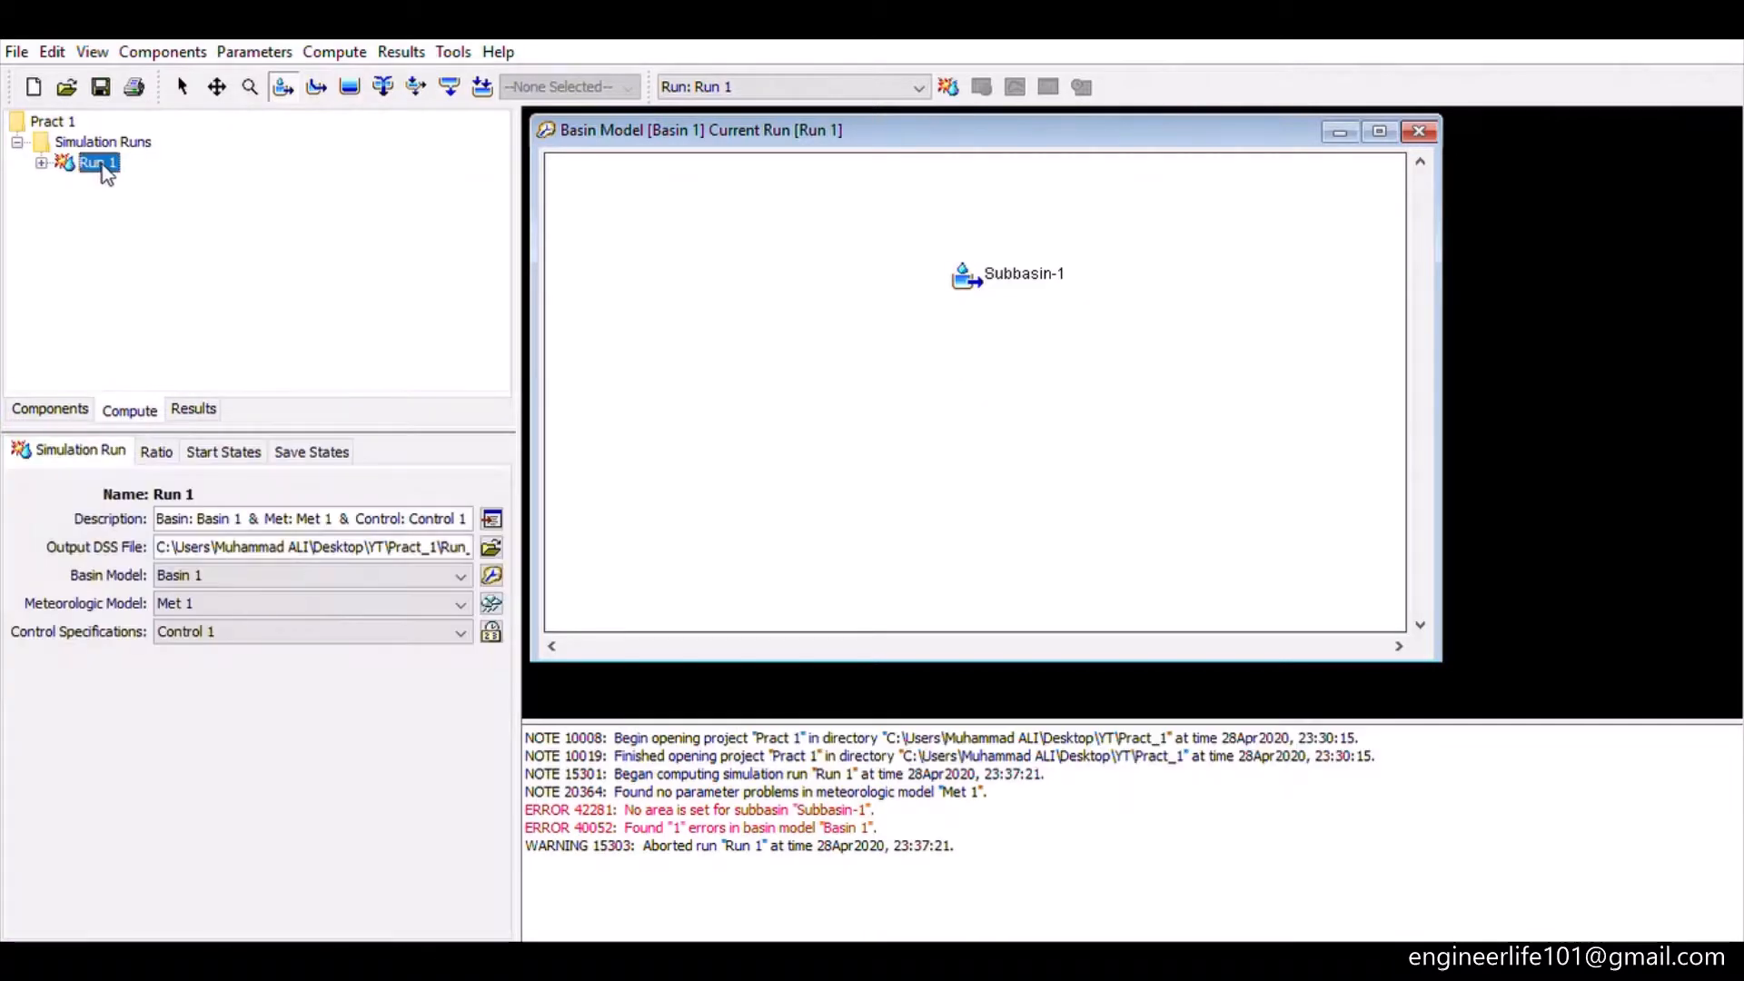
right_click(98, 165)
left_click(180, 179)
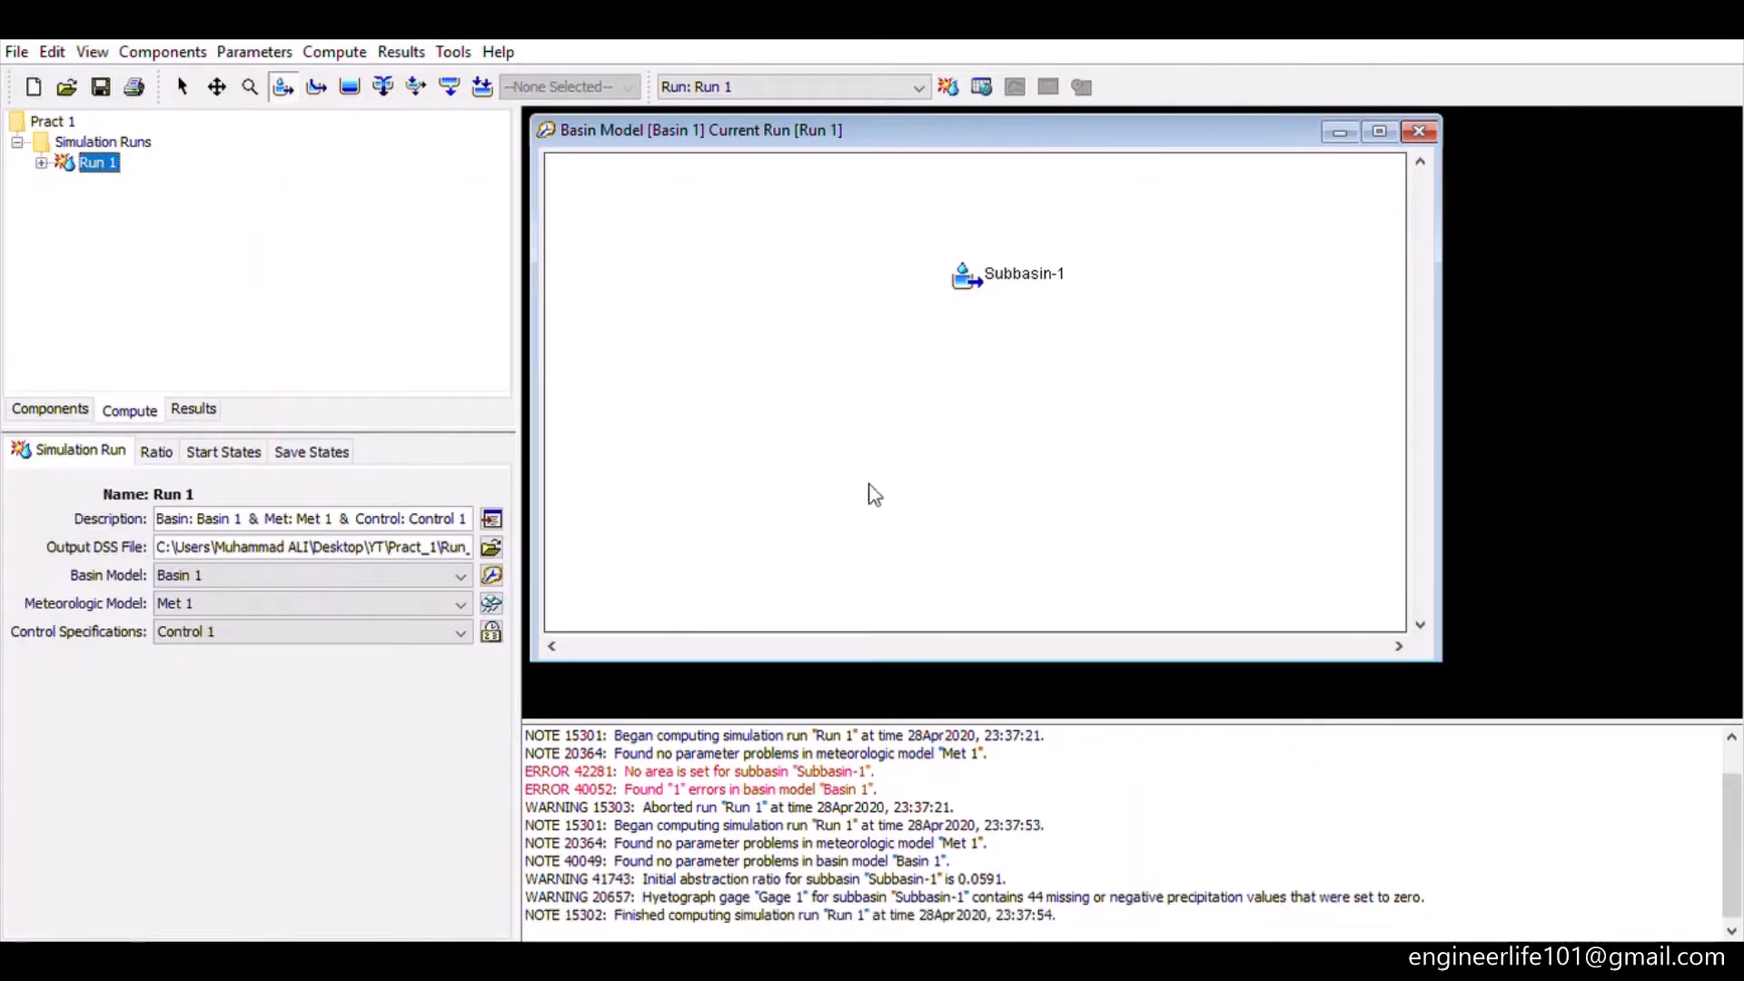
Step: Open the global summary results of Run 1 and show the volume in 1000 M3
left_click(195, 410)
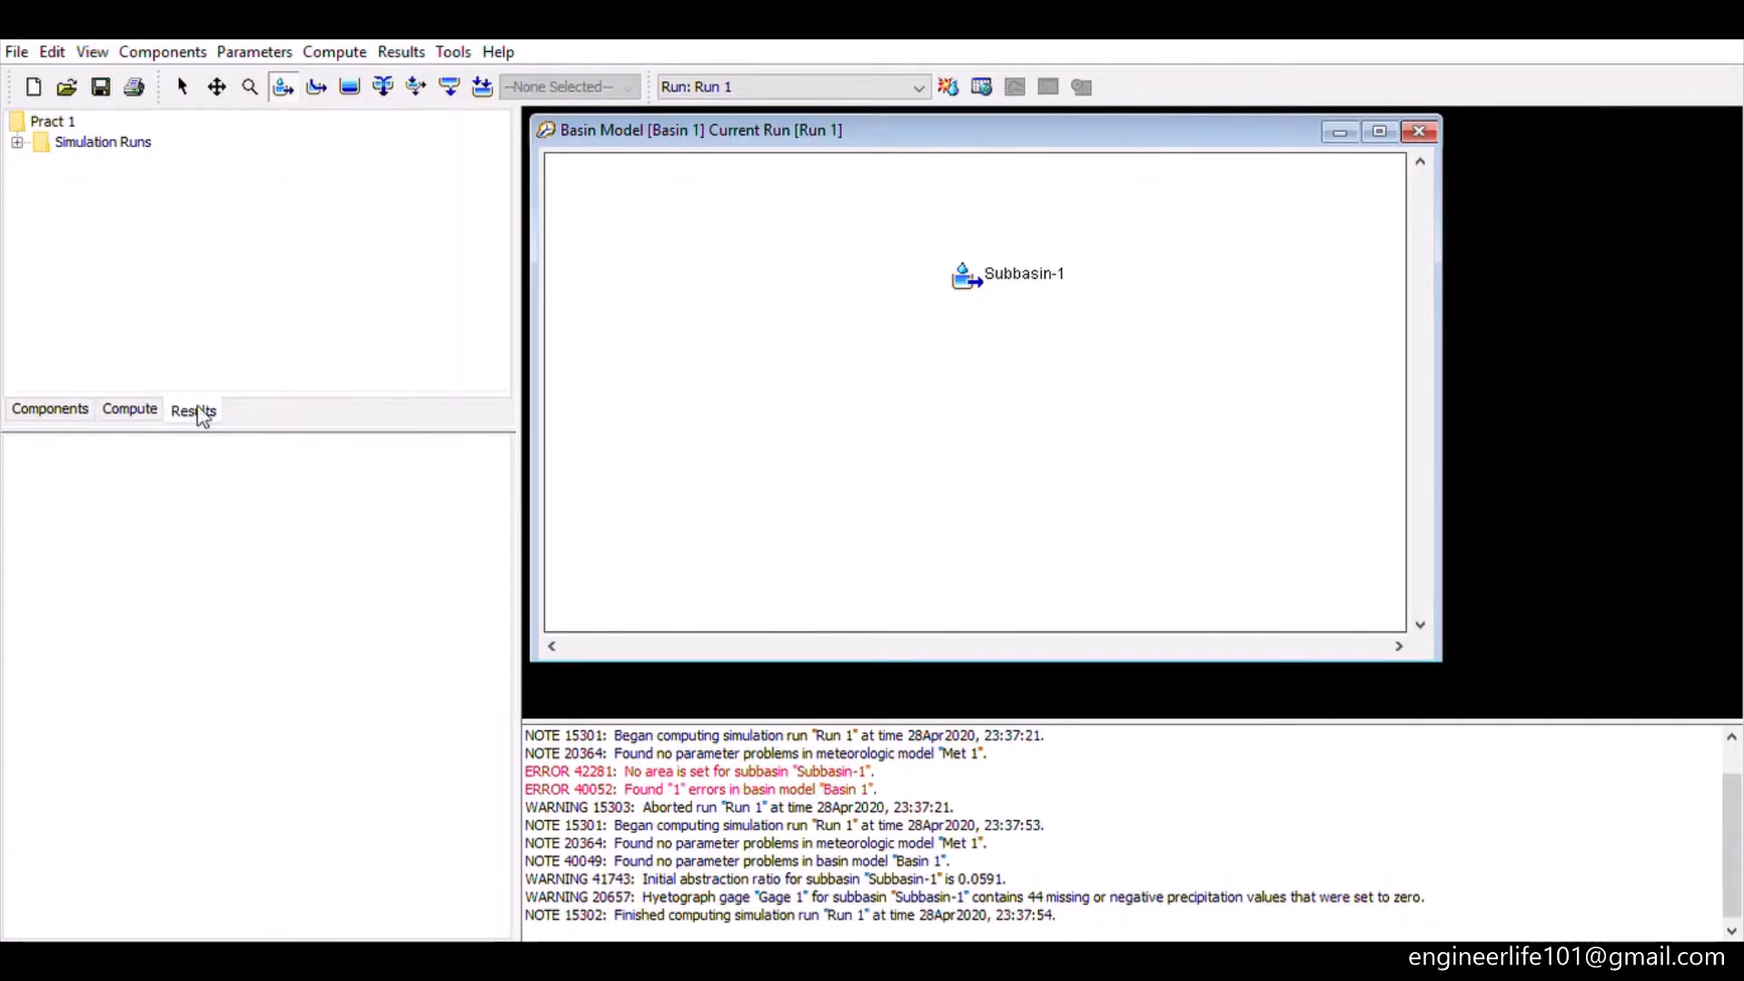
left_click(116, 143)
left_click(96, 166)
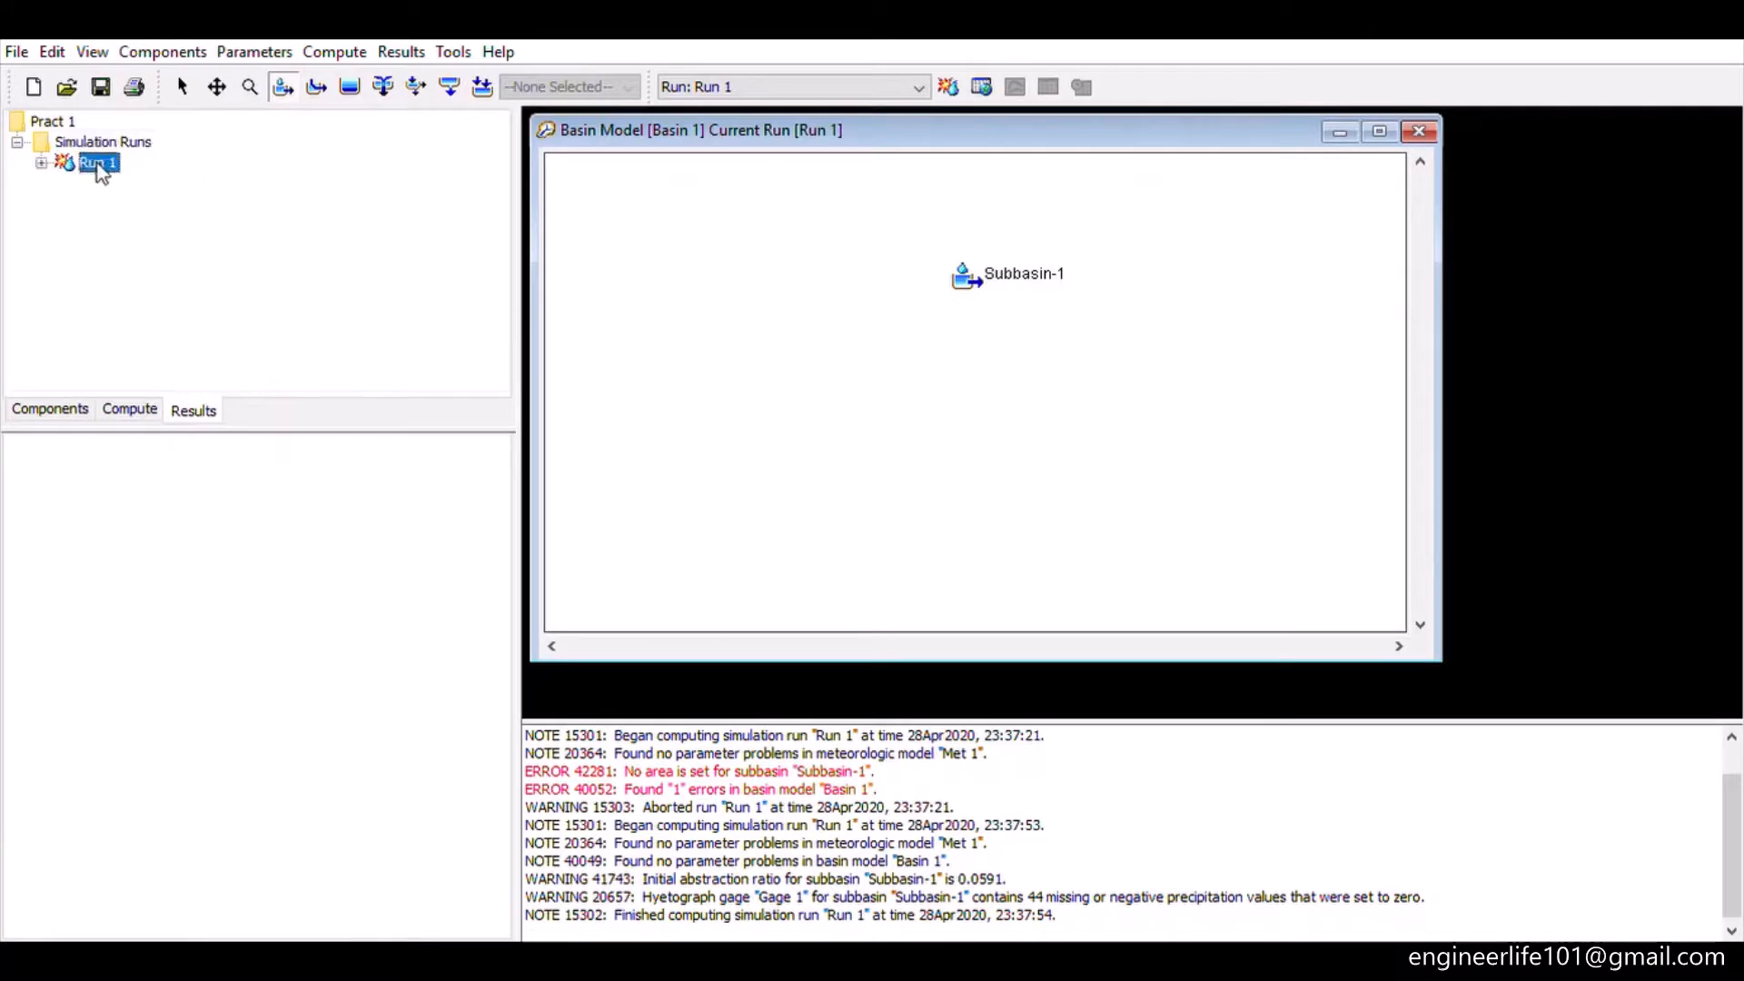
left_click(133, 184)
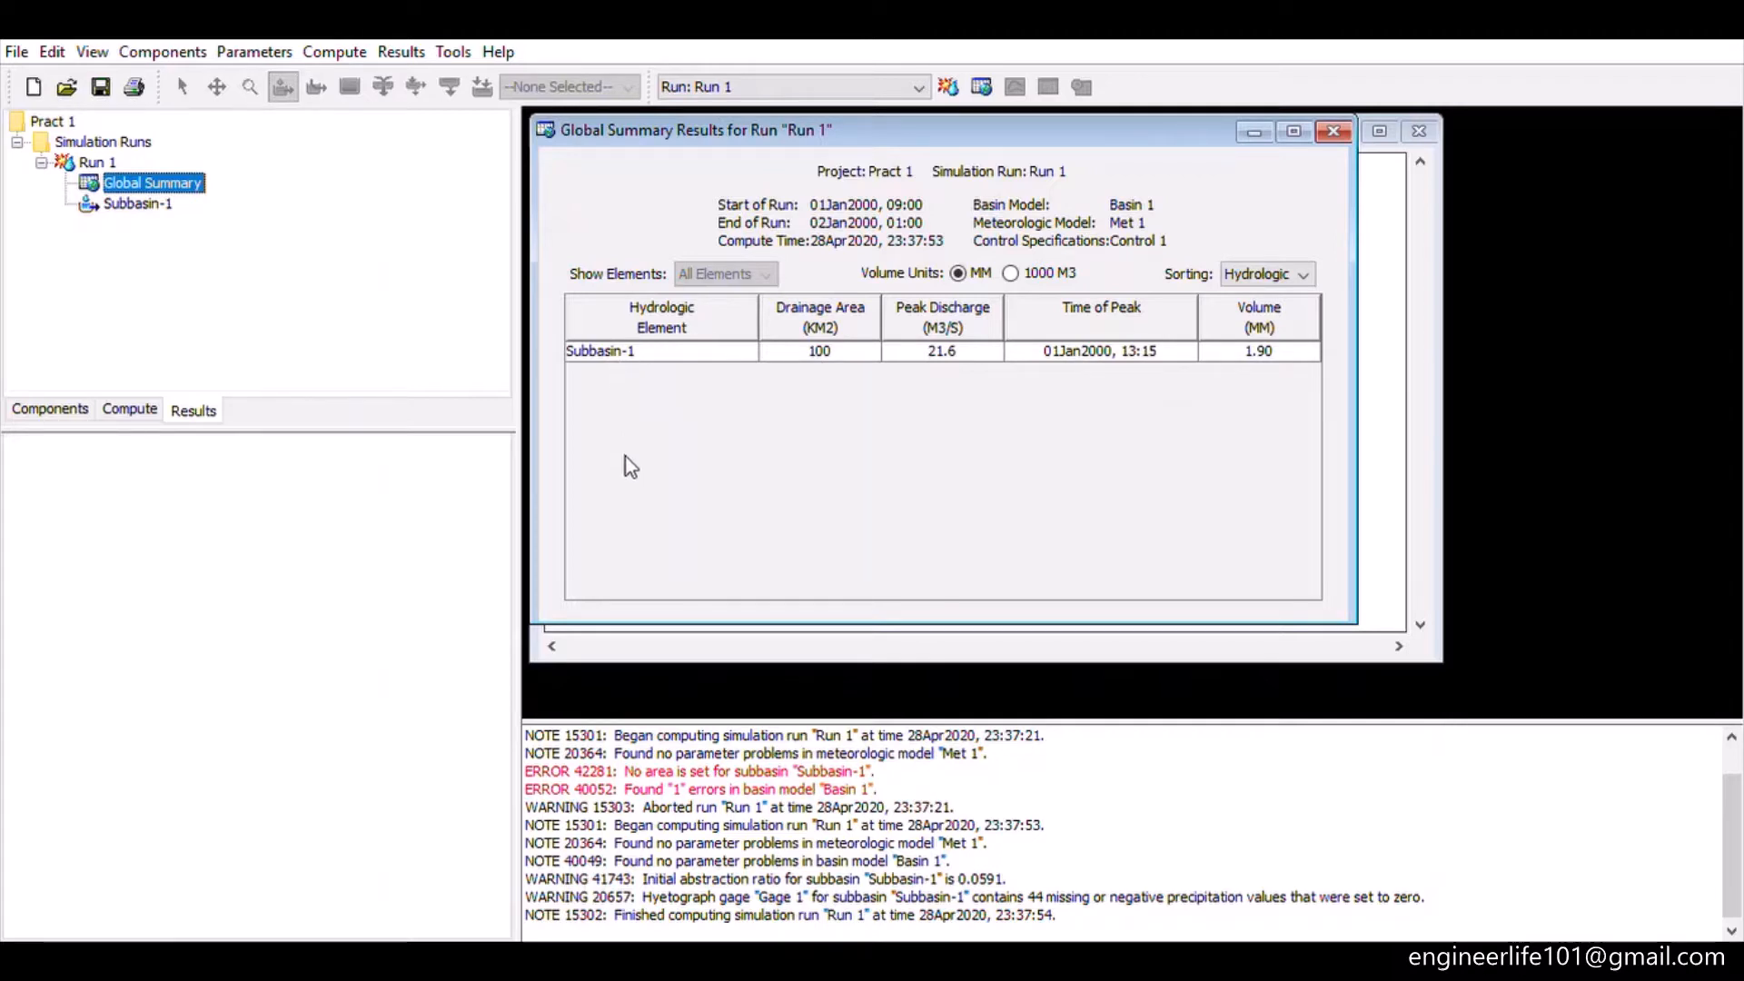
left_click(1010, 274)
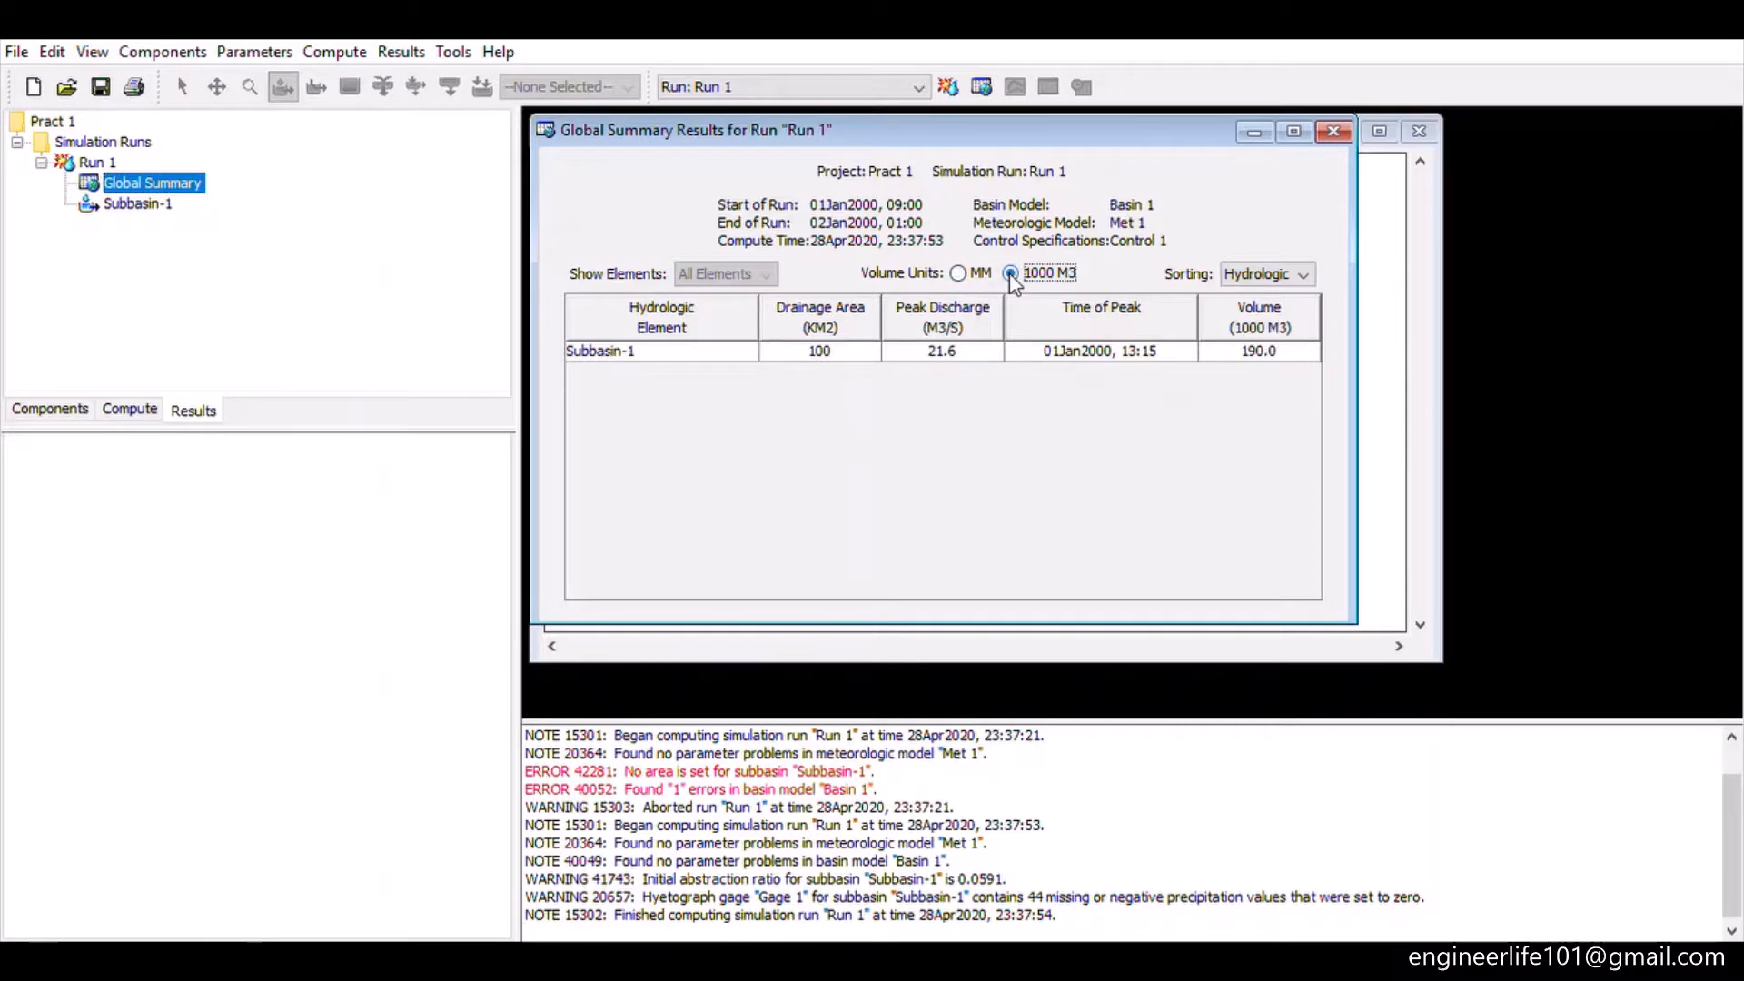
Step: Open the graph, summary table and time-series table of Subbasin-1's Run 1 results
double_click(127, 207)
double_click(127, 207)
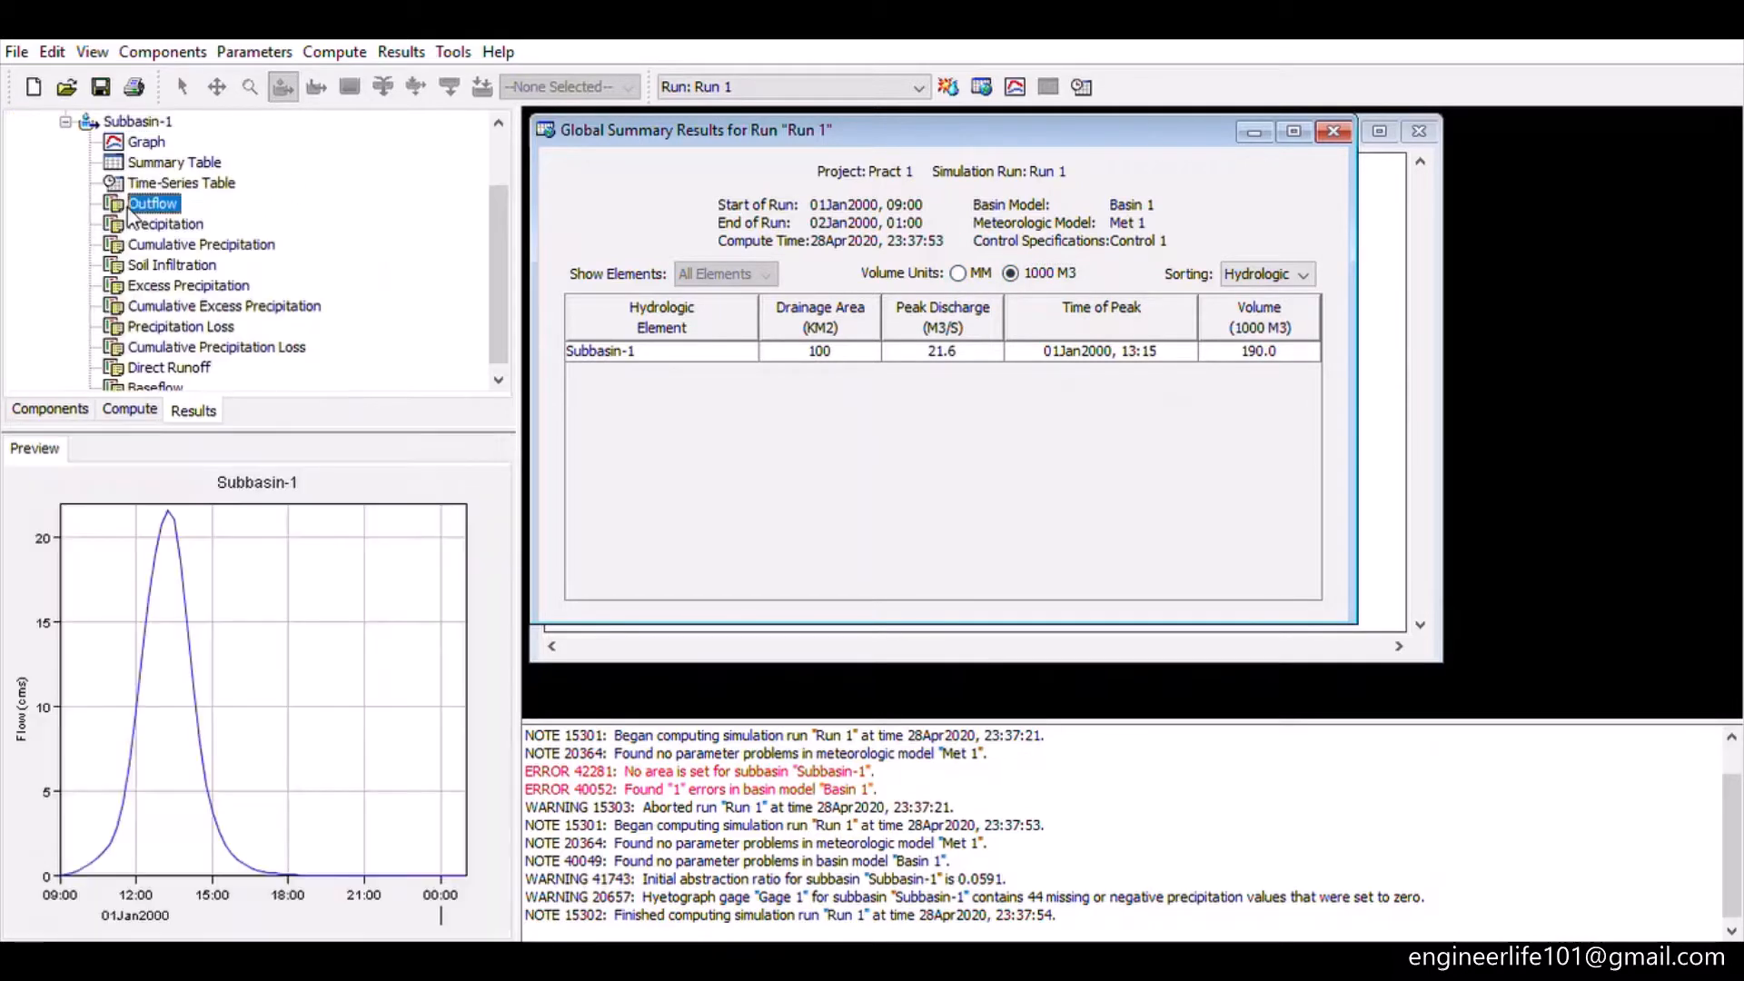
double_click(141, 145)
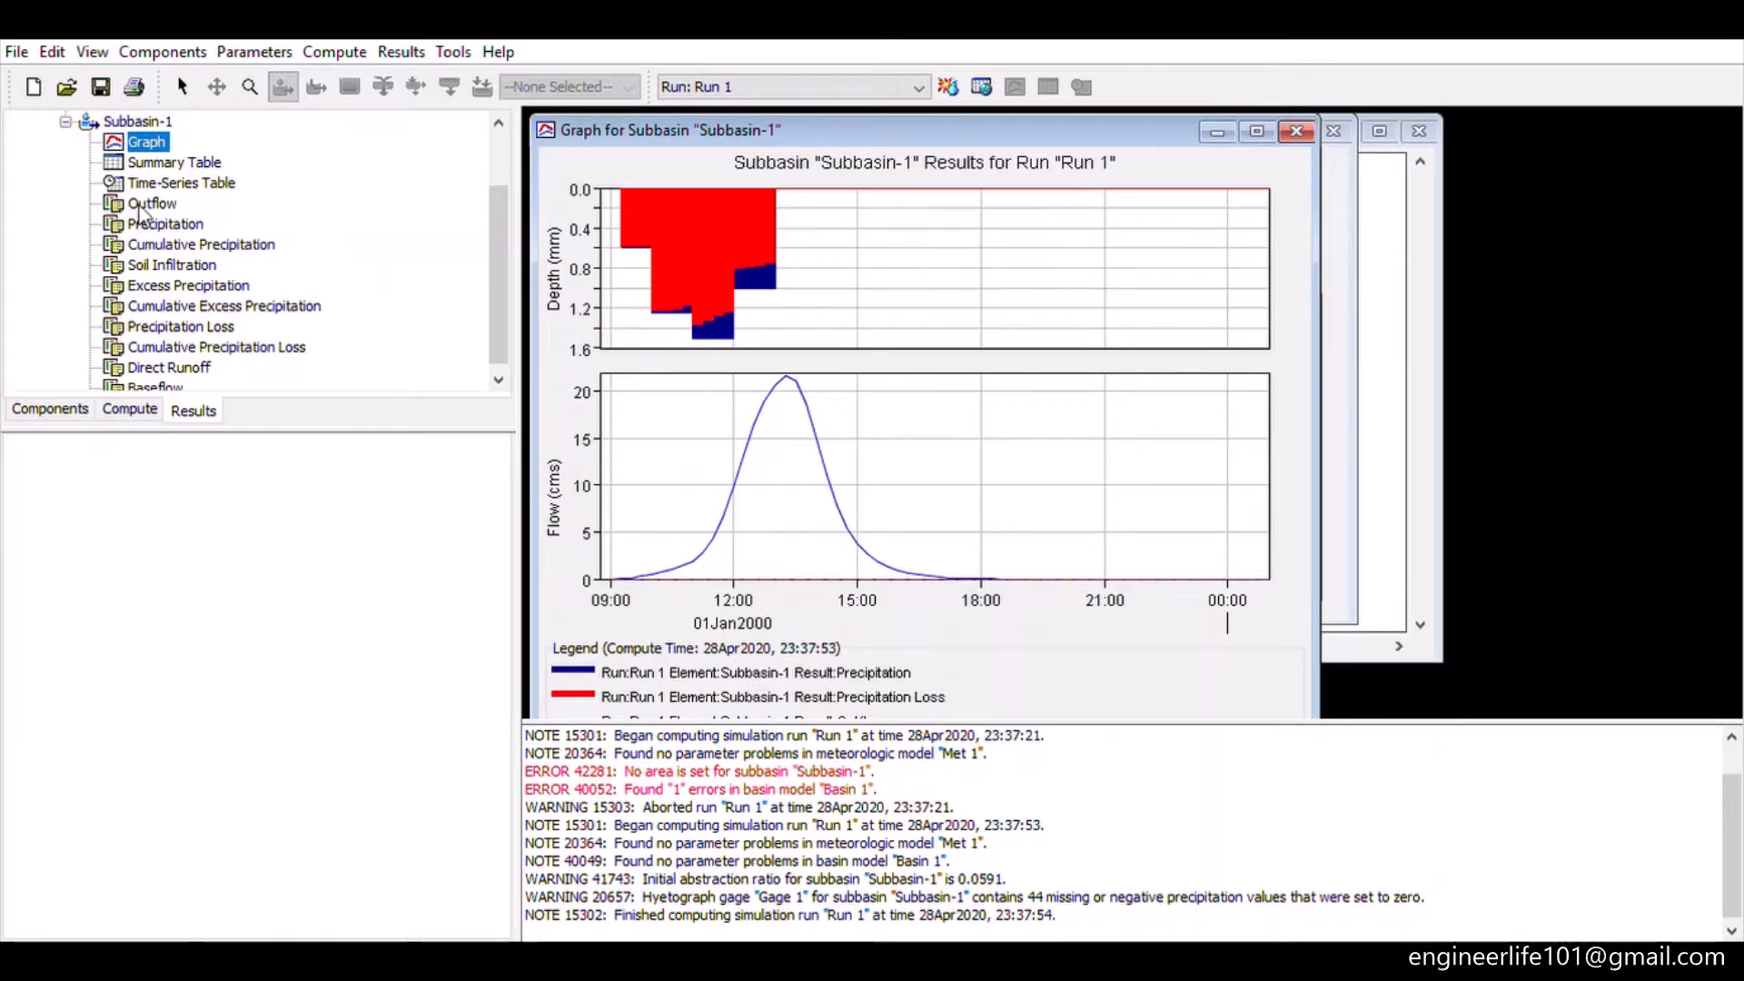
double_click(177, 165)
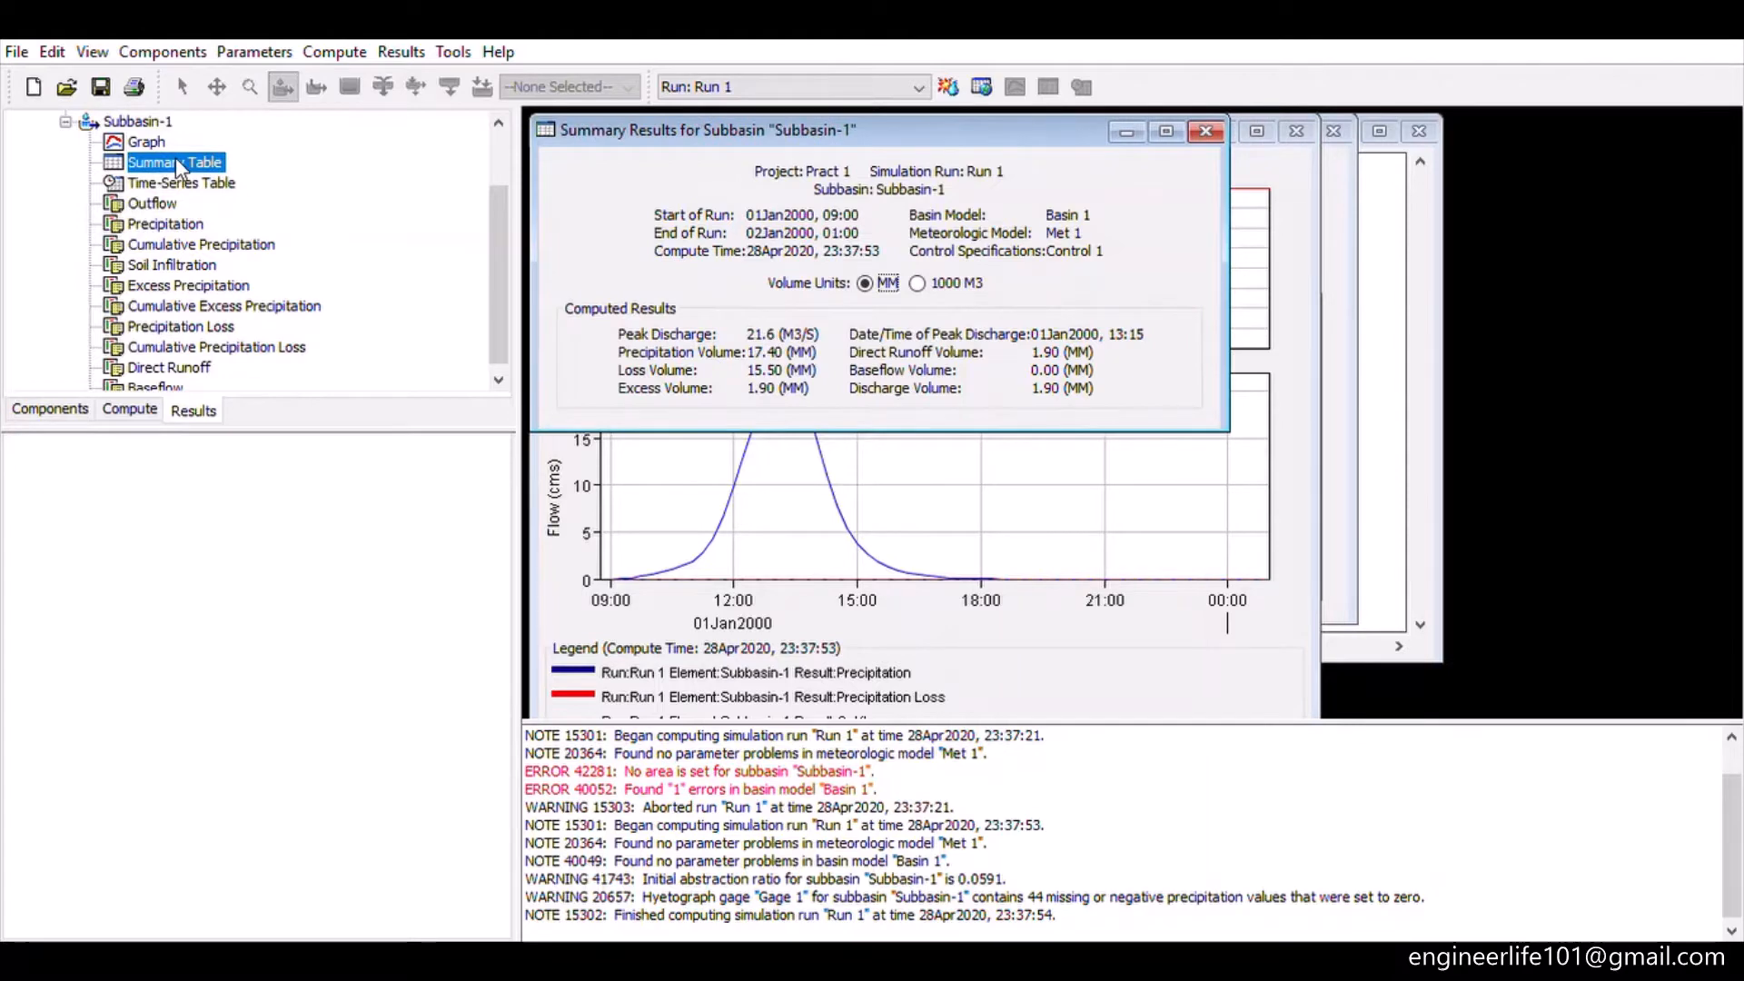
double_click(187, 186)
Step: Preview Subbasin-1's individual result series, including outflow, precipitation, cumulative precipitation, soil infiltration, excess precipitation, direct runoff and baseflow
left_click(158, 206)
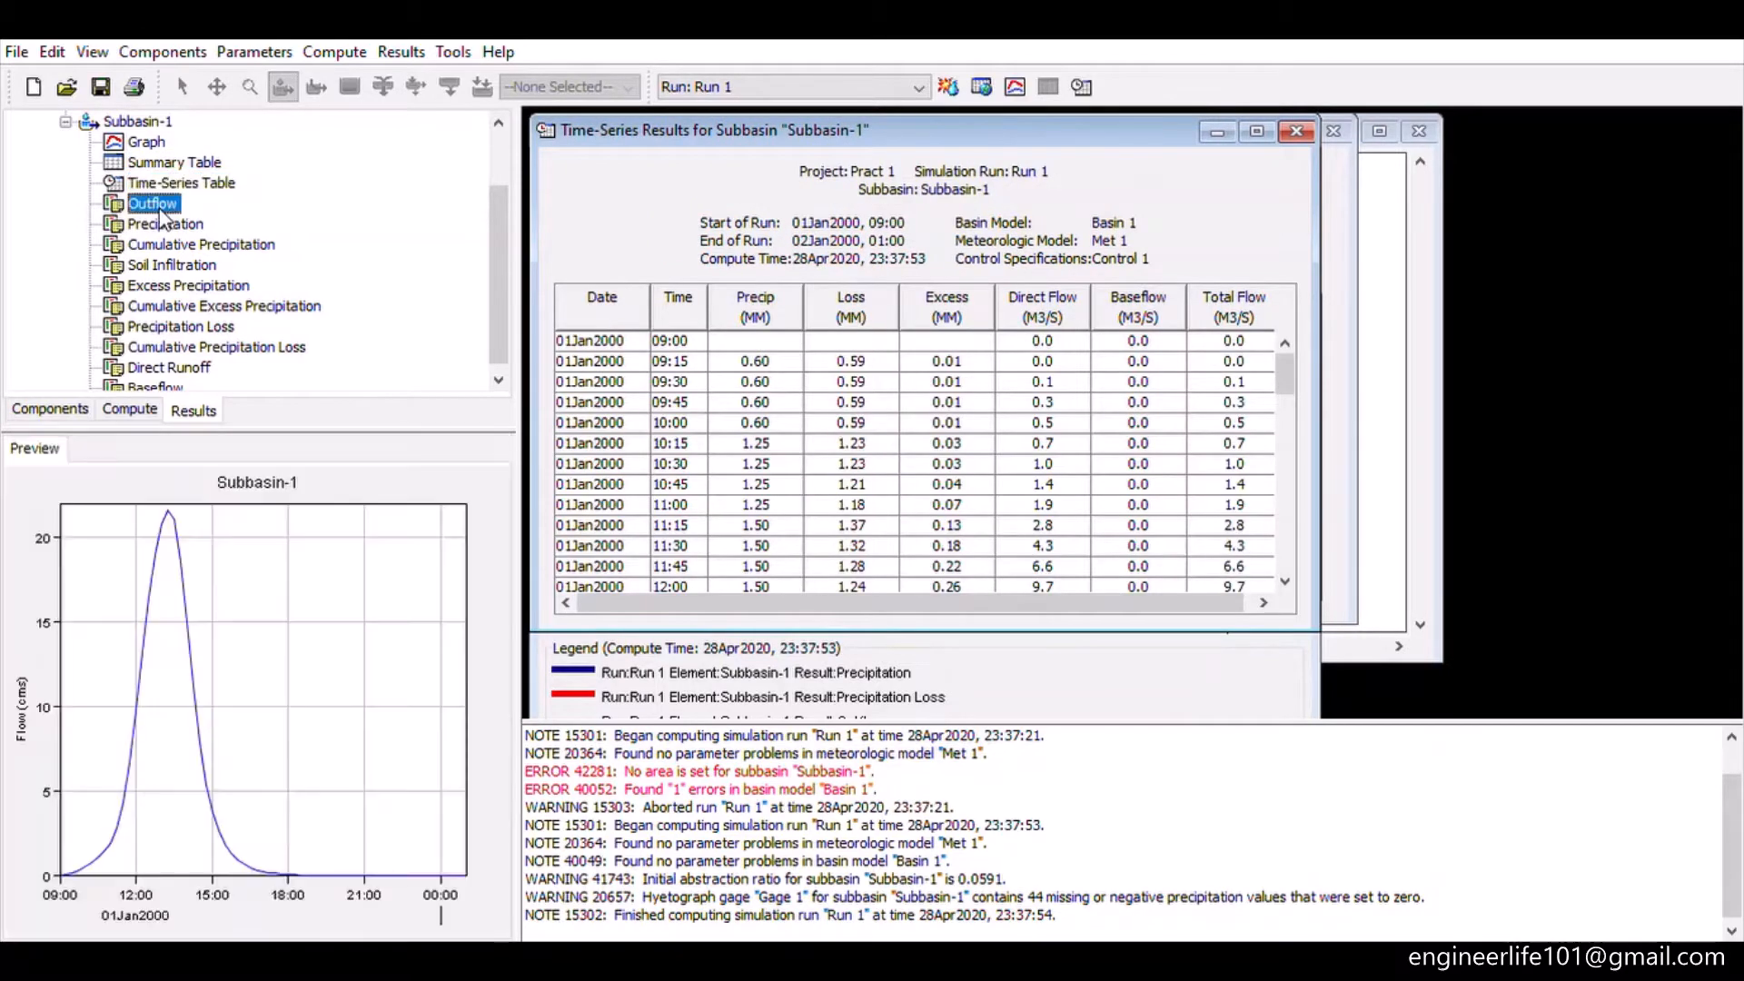
left_click(184, 225)
left_click(195, 245)
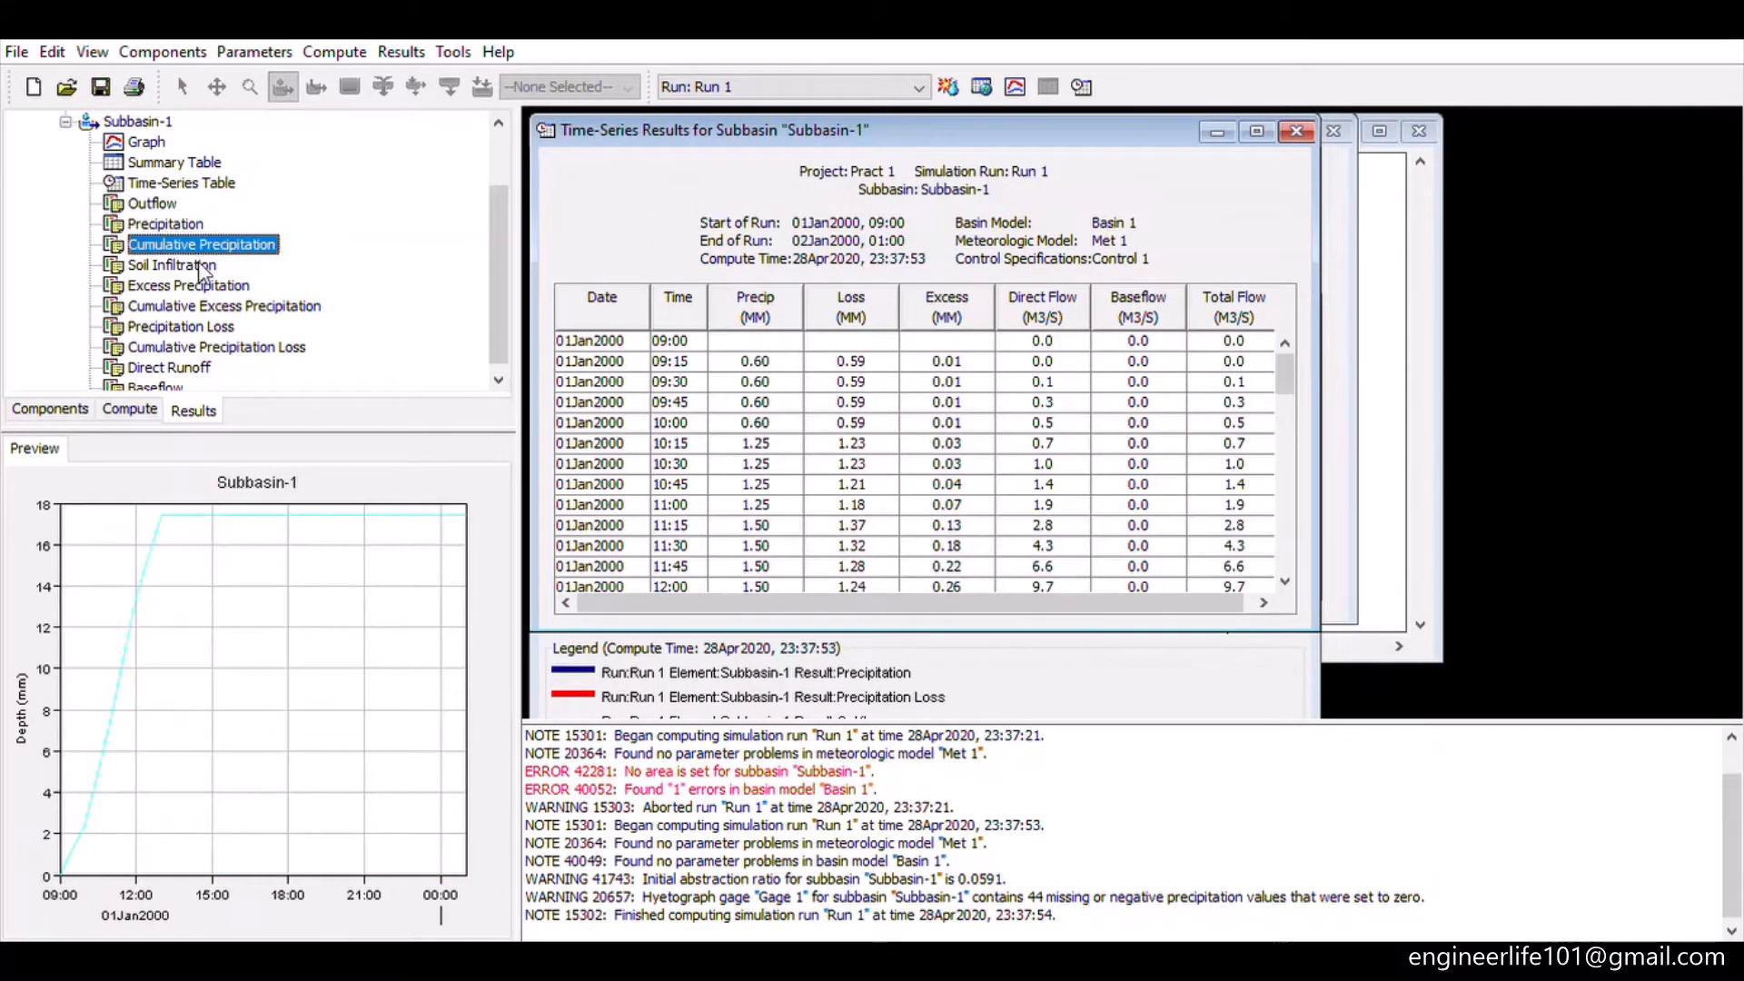
left_click(206, 265)
left_click(216, 289)
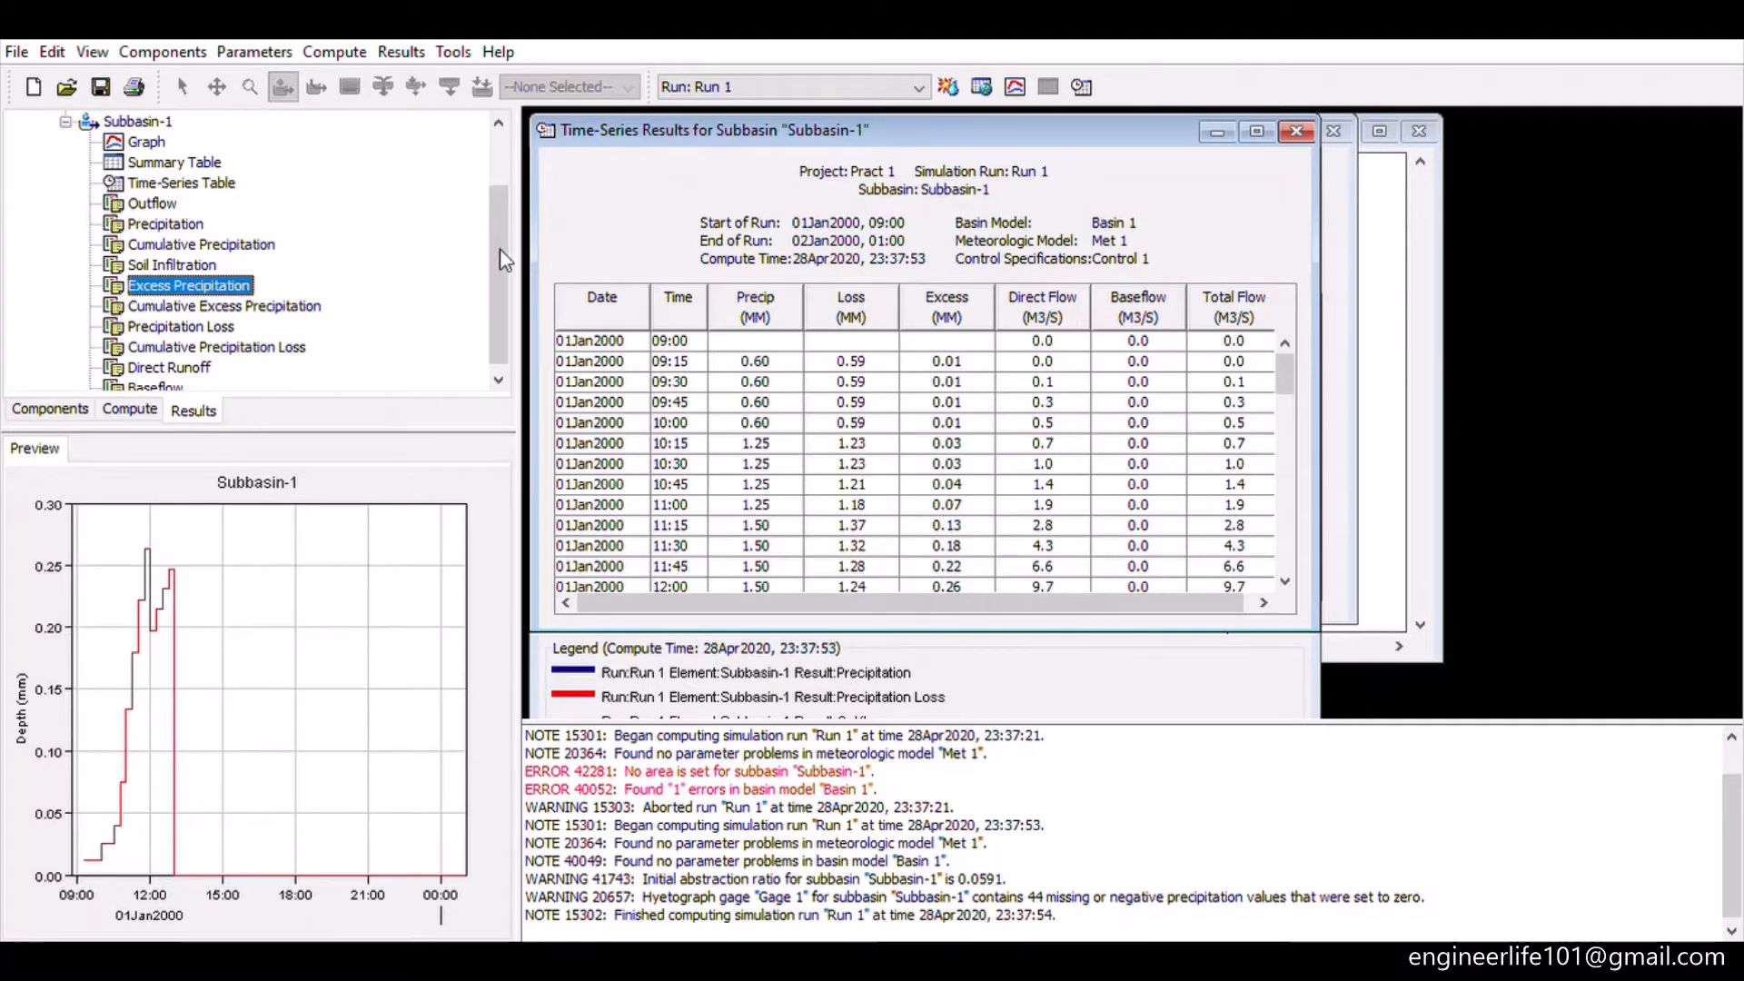
mouse_move(494, 243)
left_mouse_down()
mouse_move(495, 188)
mouse_move(496, 250)
left_mouse_up()
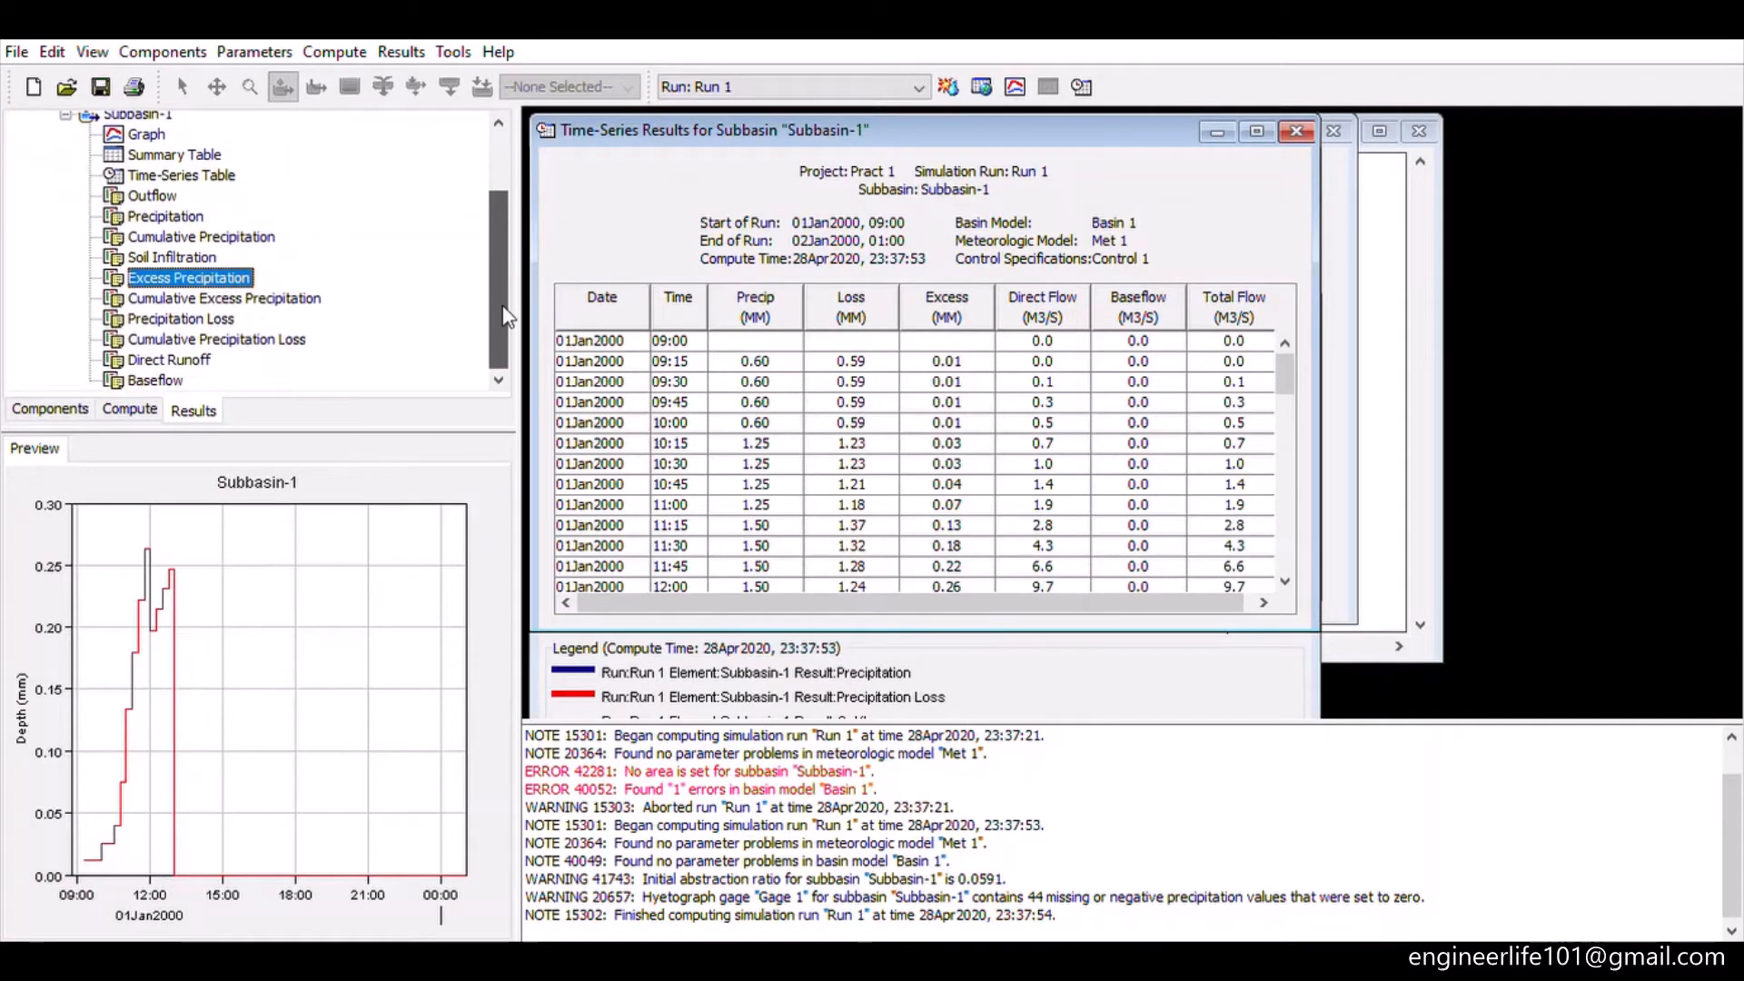
left_click(173, 360)
left_click(156, 382)
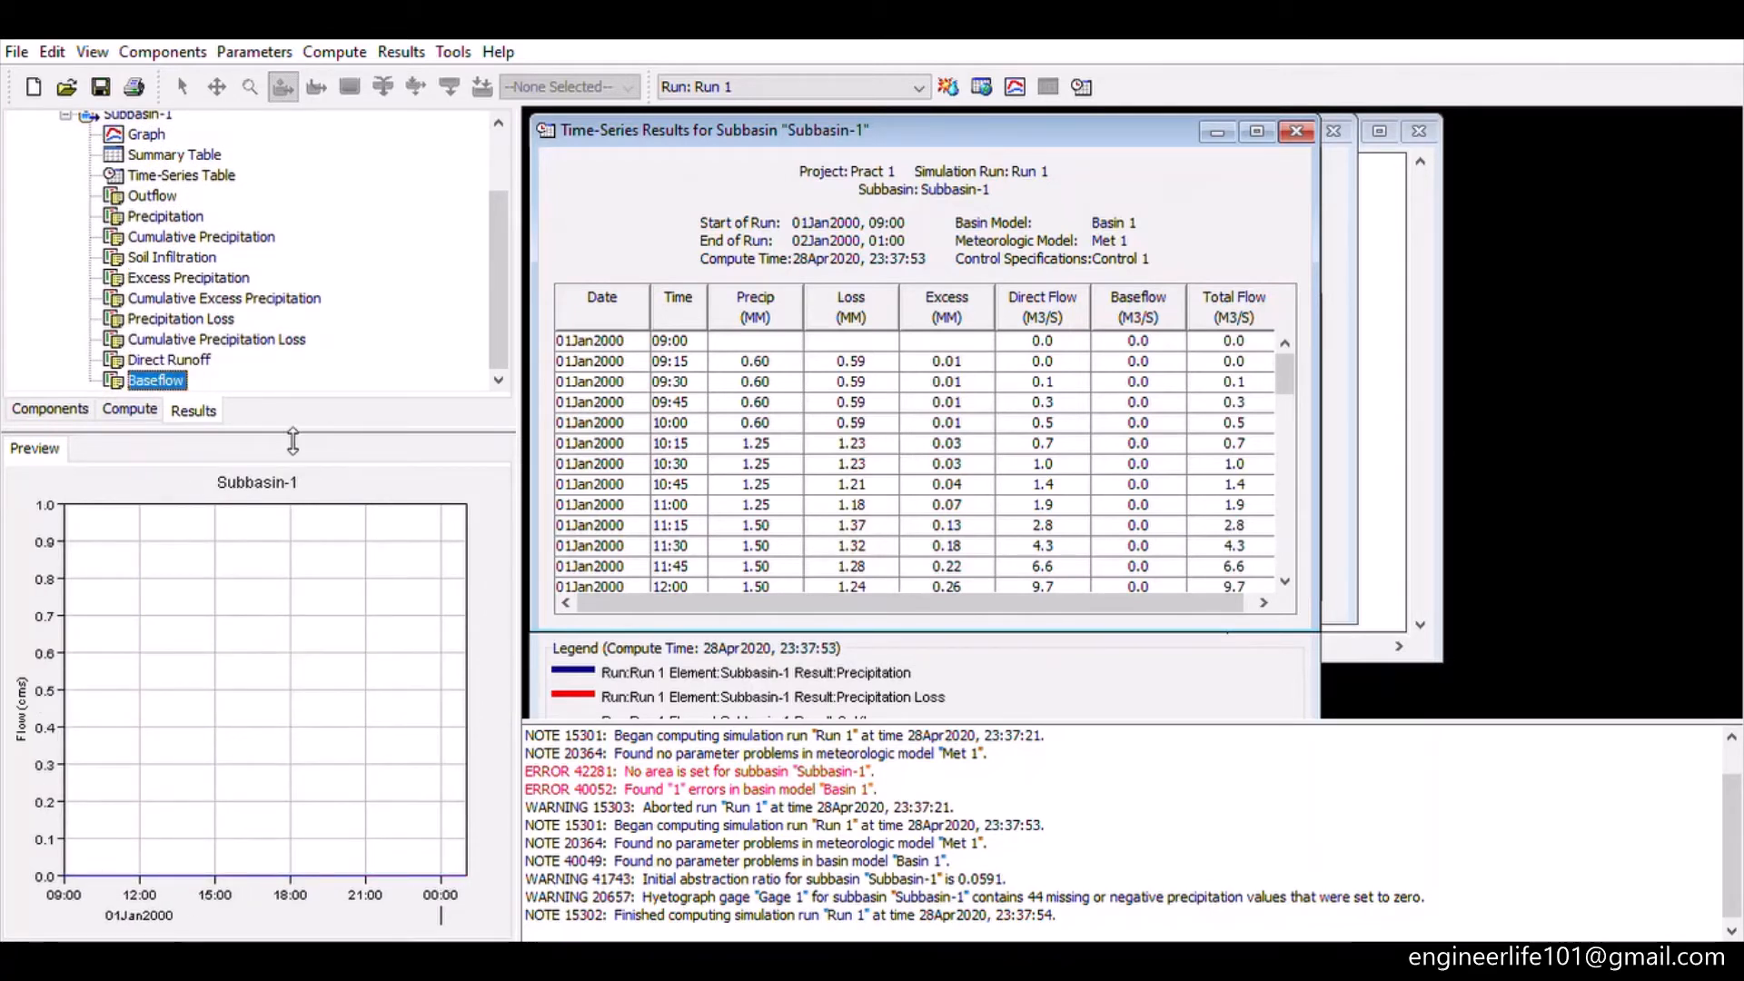
left_click(152, 174)
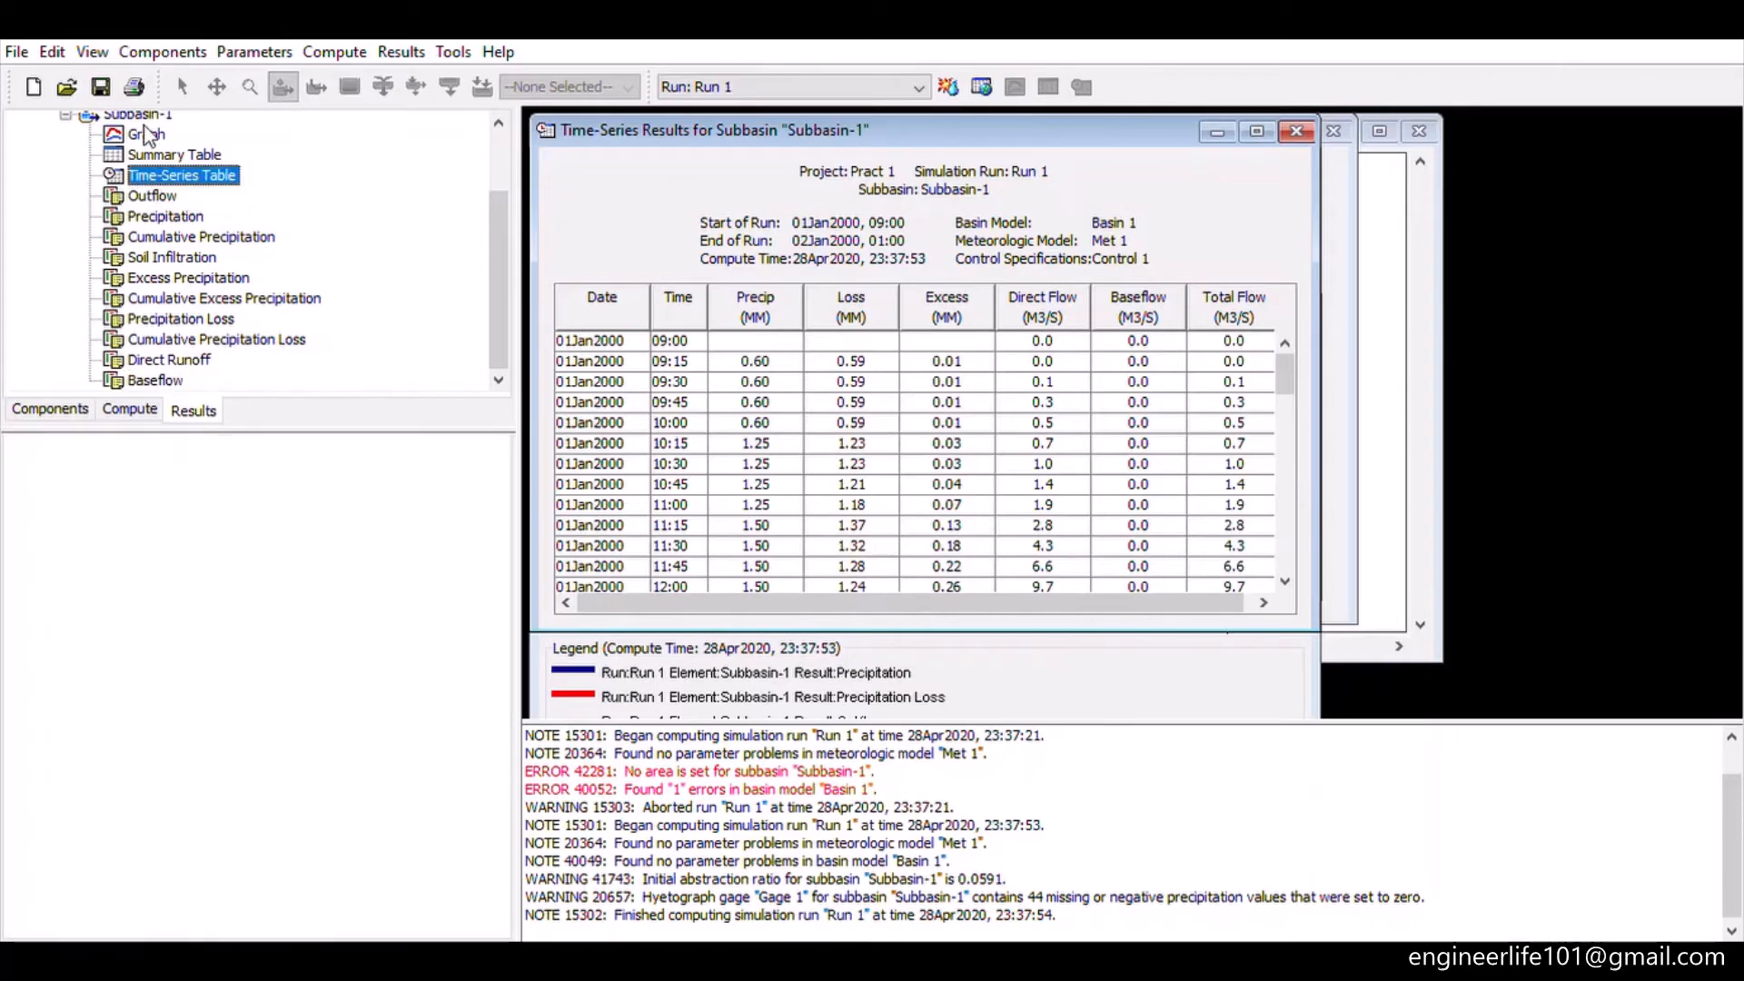
left_click(149, 137)
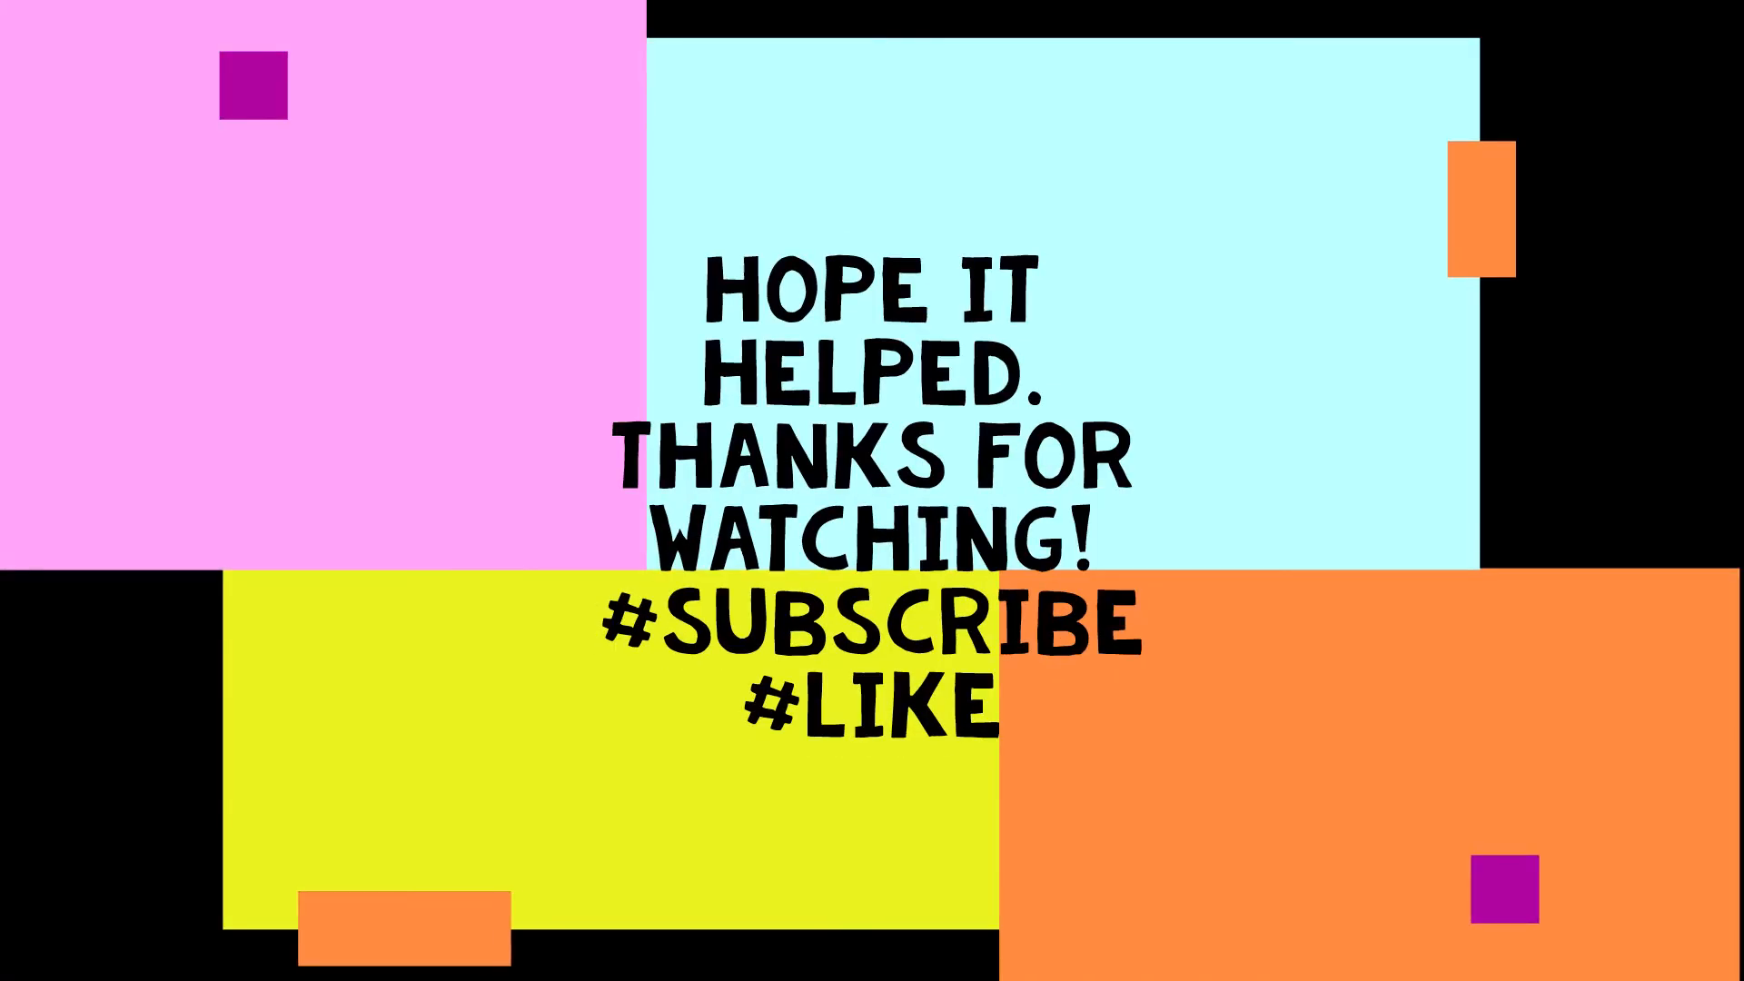